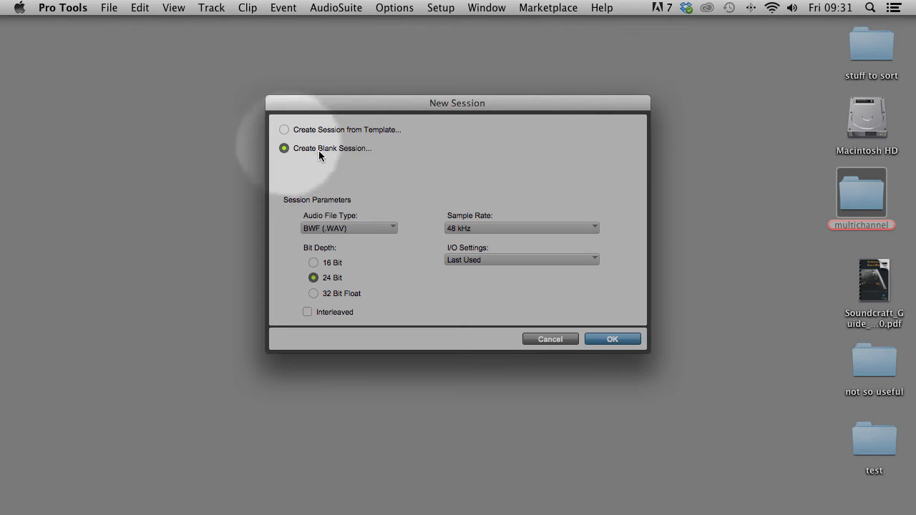
Create a blank BWF session at 24-bit, 48 kHz and save it as test2
{"action": "left_click", "coordinate": [549, 340]}
{"action": "left_click", "coordinate": [111, 8]}
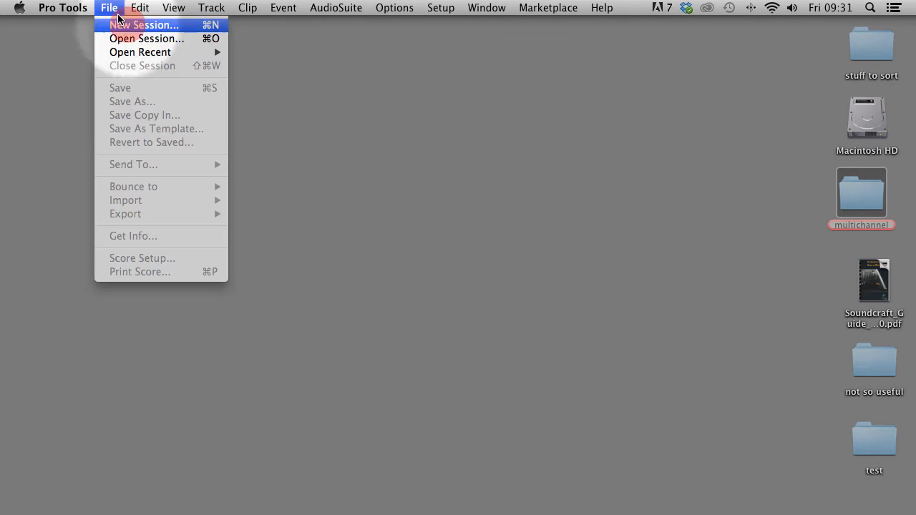
{"action": "left_click", "coordinate": [161, 28]}
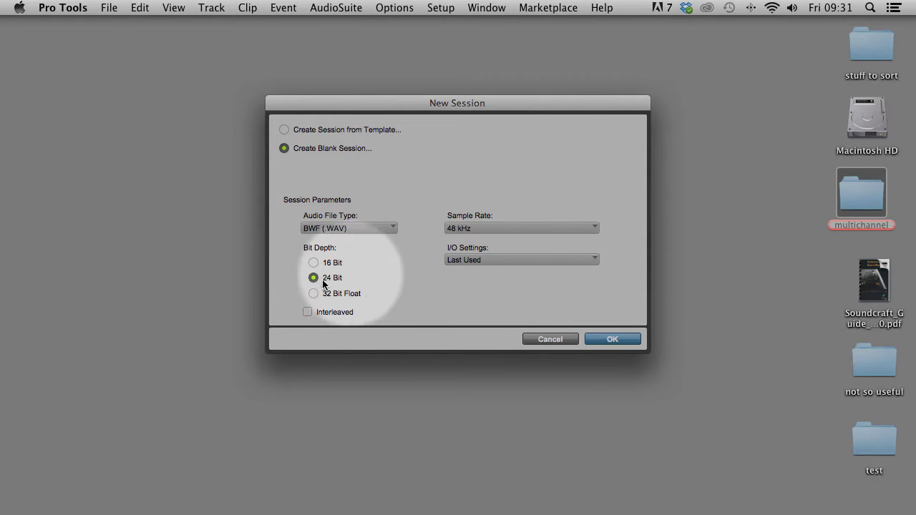
{"action": "left_click", "coordinate": [612, 339]}
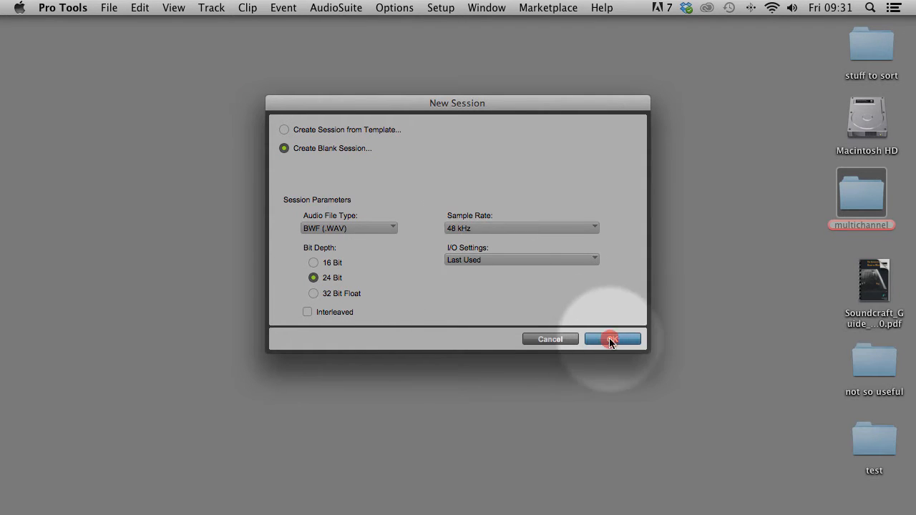
{"action": "type", "text": "test2"}
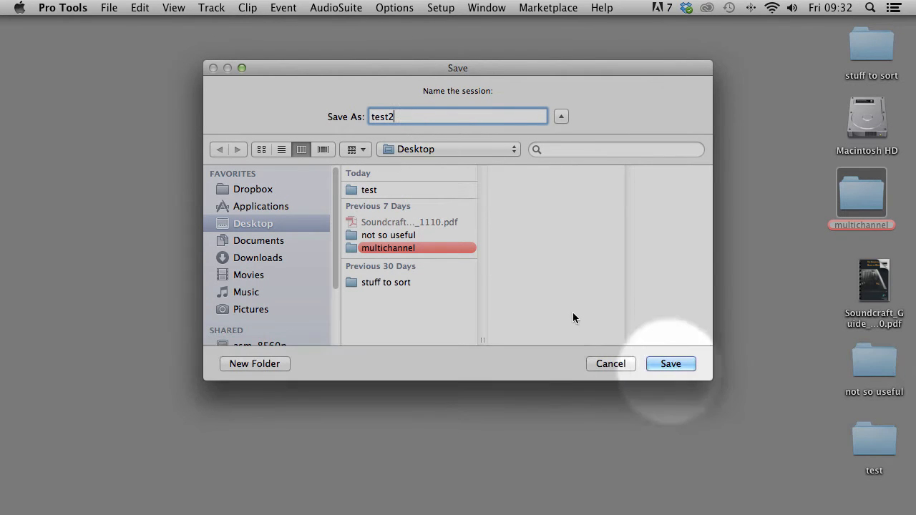
{"action": "left_click", "coordinate": [671, 364]}
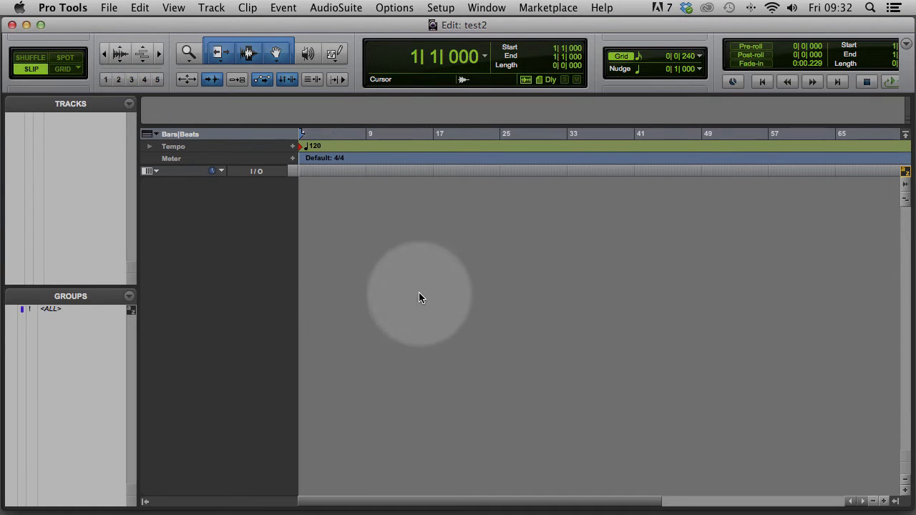
Import the whole range of song audio files, drums through vocals, onto new tracks at session start
{"action": "left_click", "coordinate": [110, 8]}
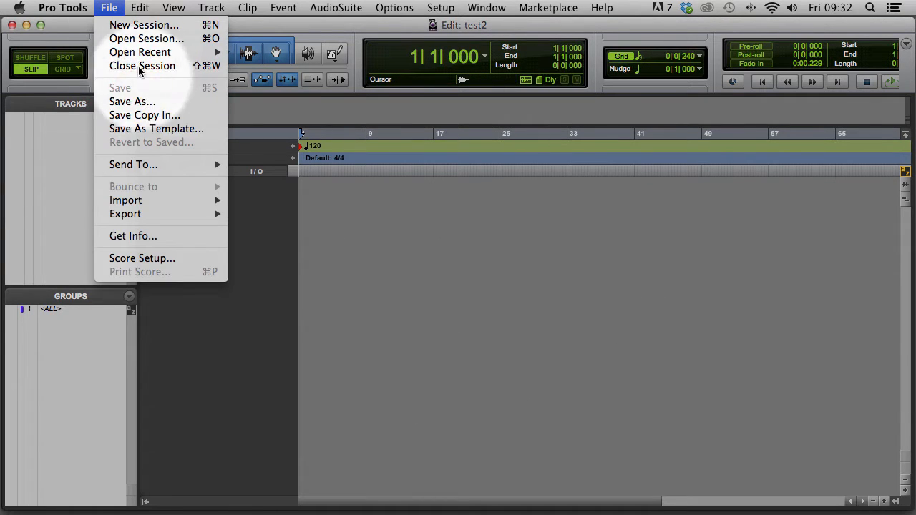
{"action": "mouse_move", "coordinate": [147, 203]}
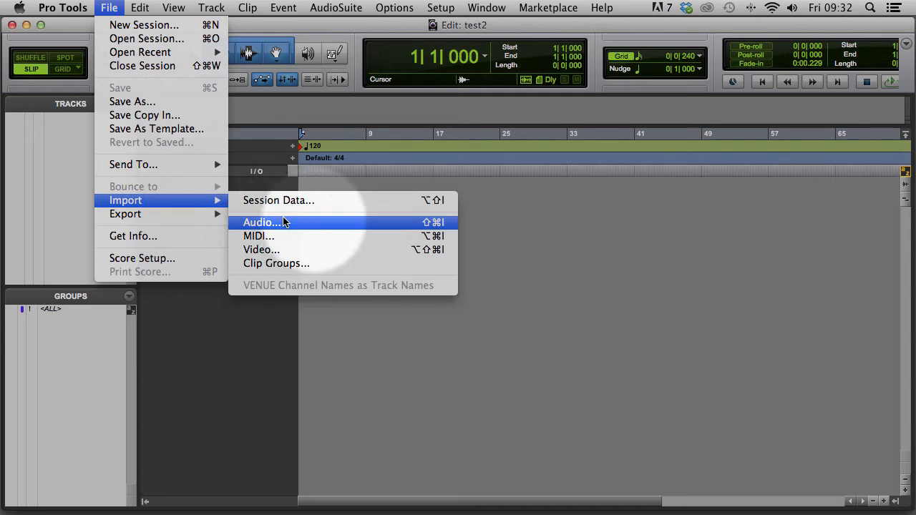
{"action": "left_click", "coordinate": [314, 222]}
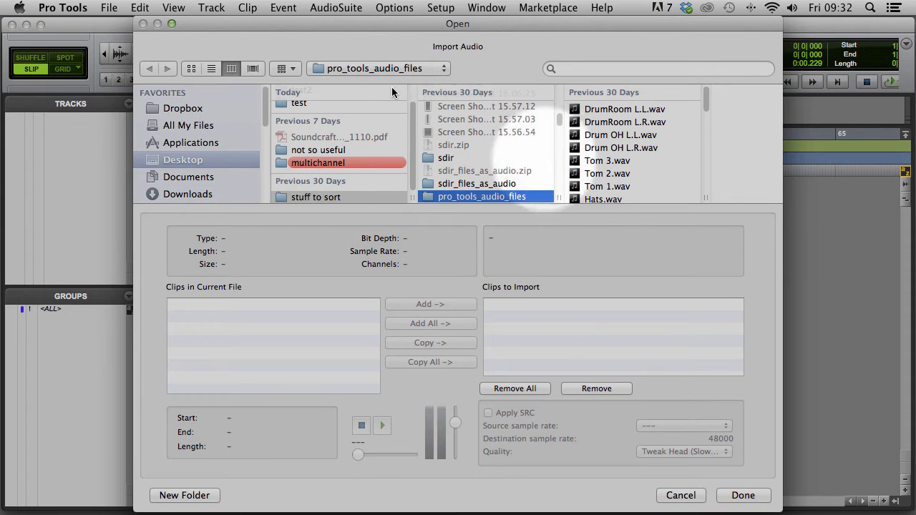
{"action": "left_click", "coordinate": [610, 110]}
{"action": "scroll", "coordinate": [546, 172], "scroll_direction": "down", "scroll_amount": 5}
{"action": "scroll", "coordinate": [544, 181], "scroll_direction": "down", "scroll_amount": 3}
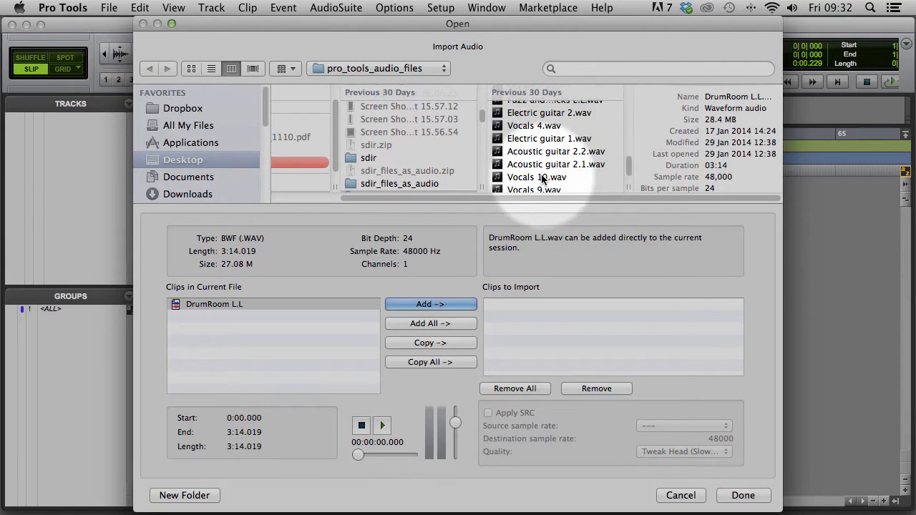
{"action": "left_click", "coordinate": [542, 186], "text": "shift"}
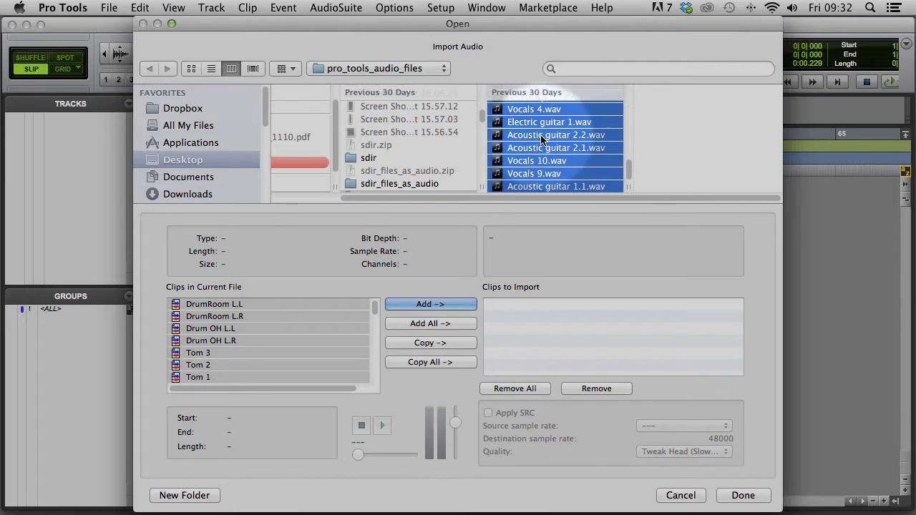
{"action": "left_click", "coordinate": [423, 307]}
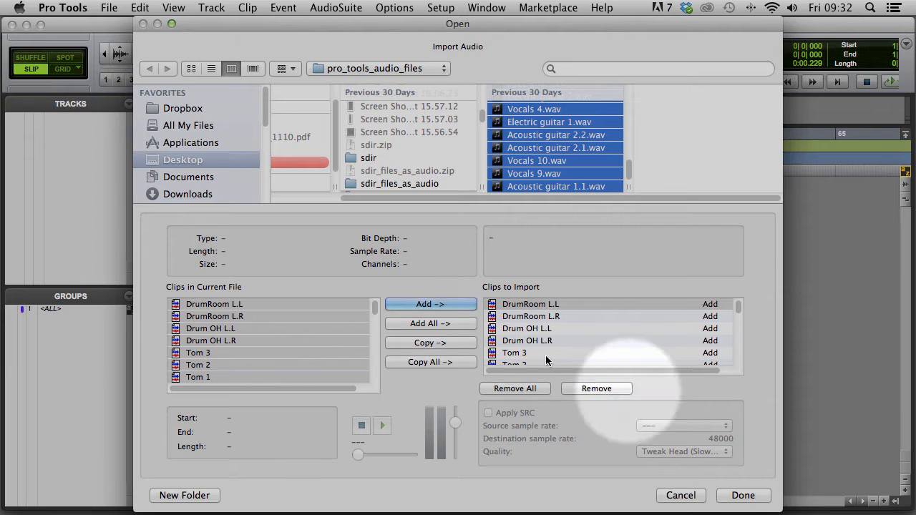
{"action": "left_click", "coordinate": [742, 497]}
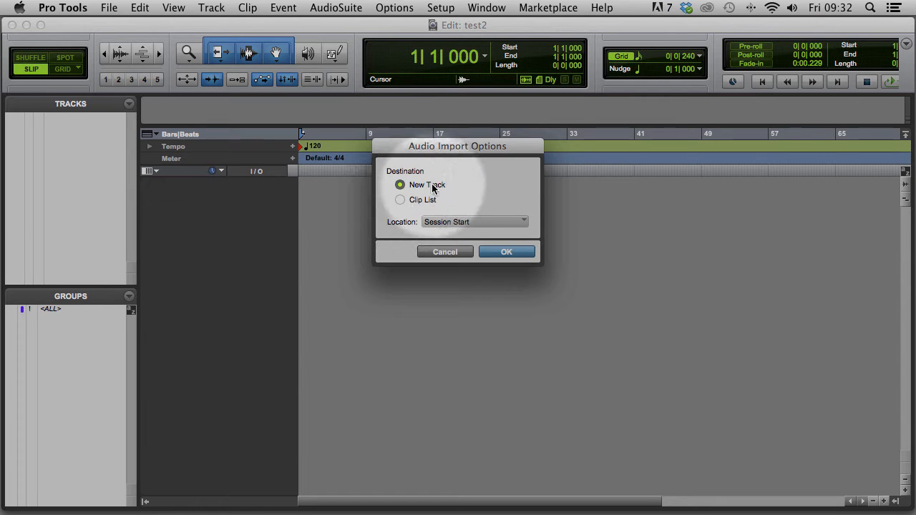
{"action": "left_click", "coordinate": [507, 252]}
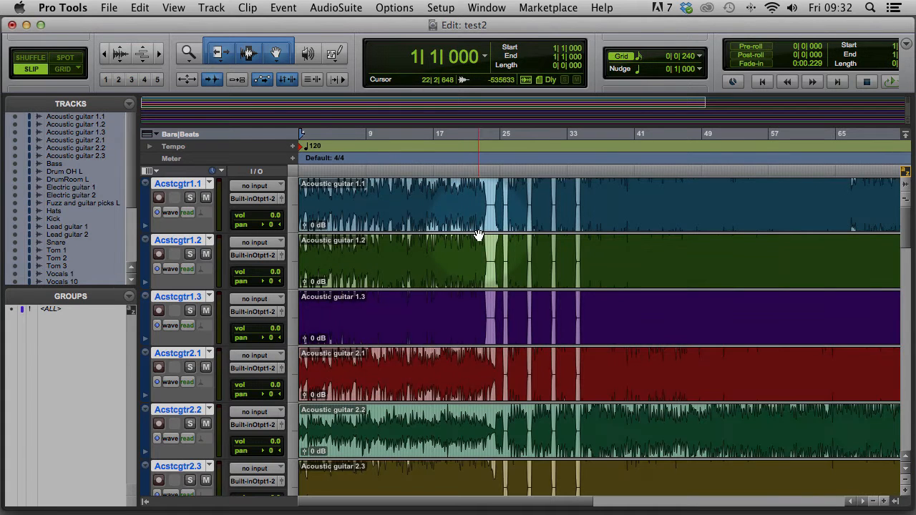
Save the session, deselect all tracks, and zoom in on the session start
{"action": "left_click", "coordinate": [109, 8]}
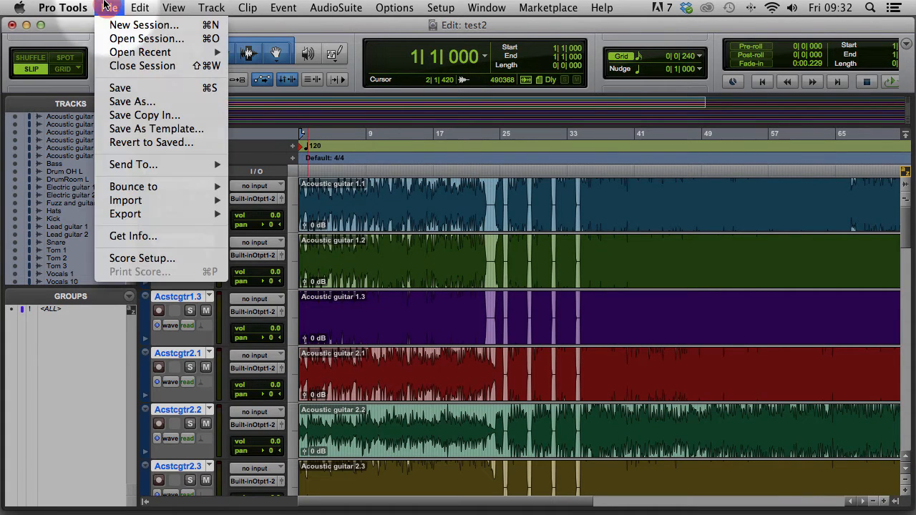
{"action": "left_click", "coordinate": [129, 88]}
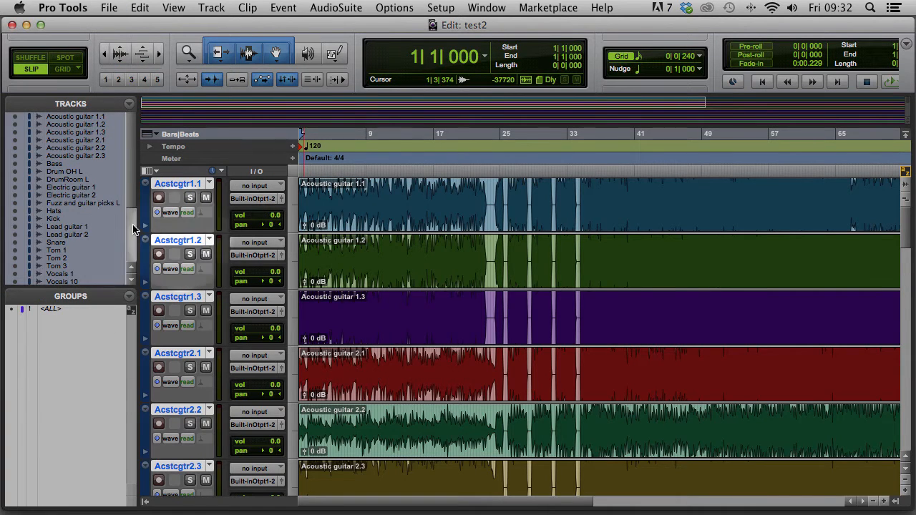
{"action": "left_click", "coordinate": [73, 173], "text": "alt"}
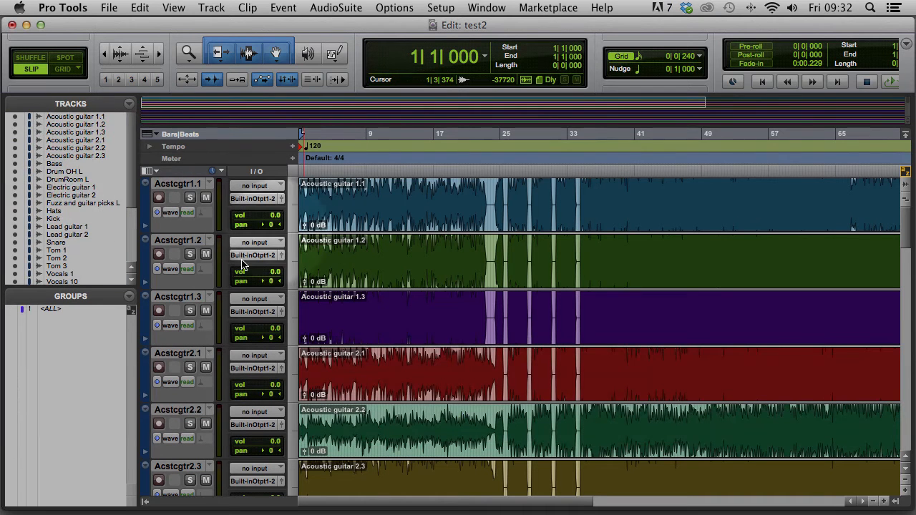
{"action": "left_click", "coordinate": [323, 197]}
{"action": "key", "text": "Return"}
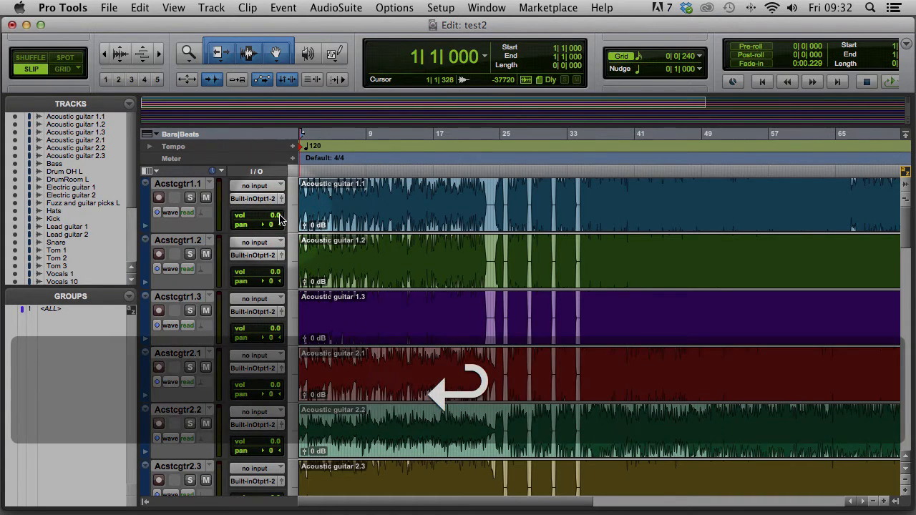
{"action": "key", "text": "super+bracketright"}
{"action": "key", "text": "super+bracketright"}
{"action": "key", "text": "super+bracketright"}
{"action": "key", "text": "super+bracketright"}
{"action": "key", "text": "super+bracketright"}
{"action": "key", "text": "super+bracketright"}
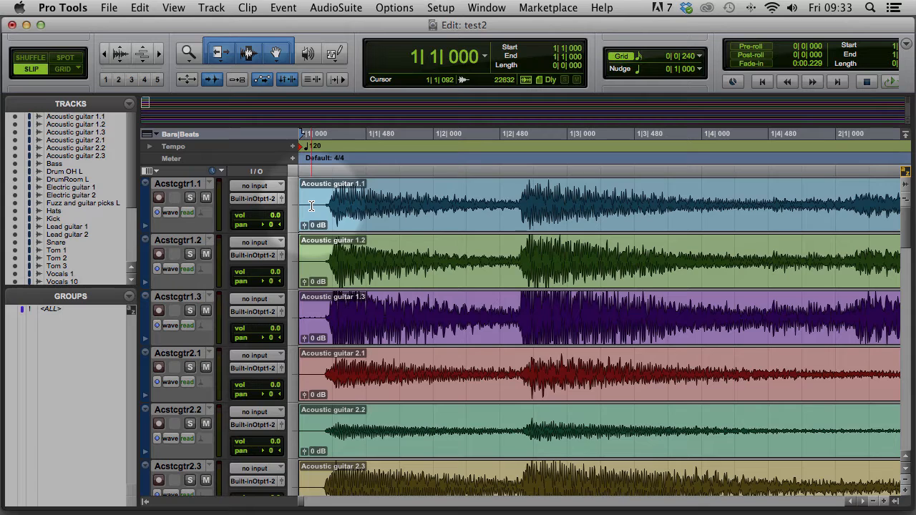
Split every track at the first guitar transient, using Tab to Transients and the ALL group
{"action": "left_click", "coordinate": [210, 81]}
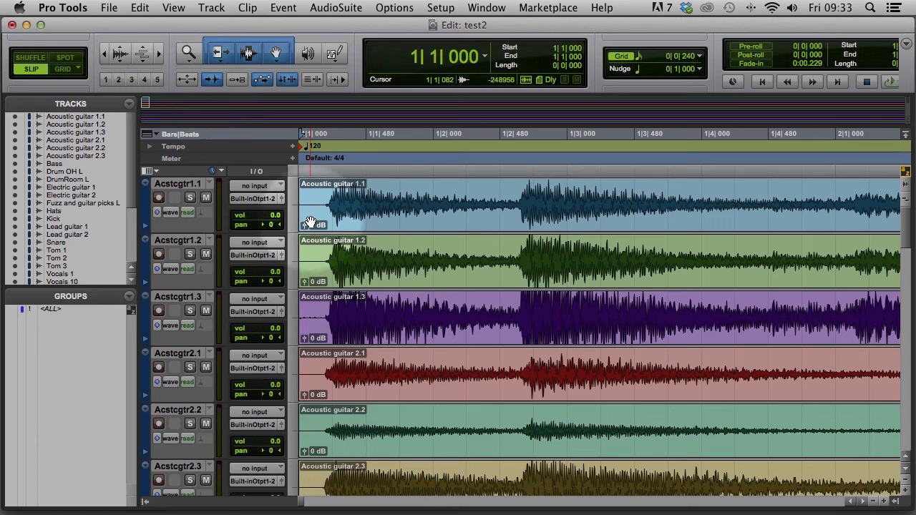
{"action": "key", "text": "Tab"}
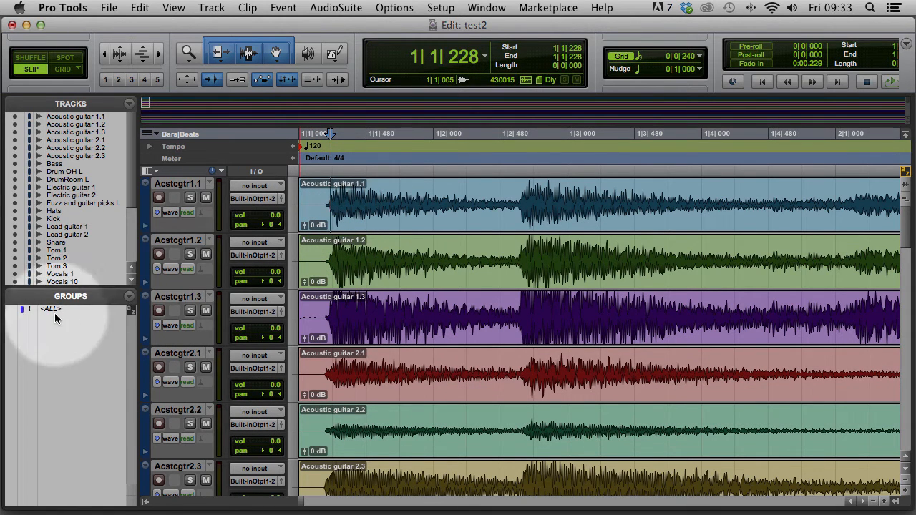
{"action": "left_click", "coordinate": [145, 502]}
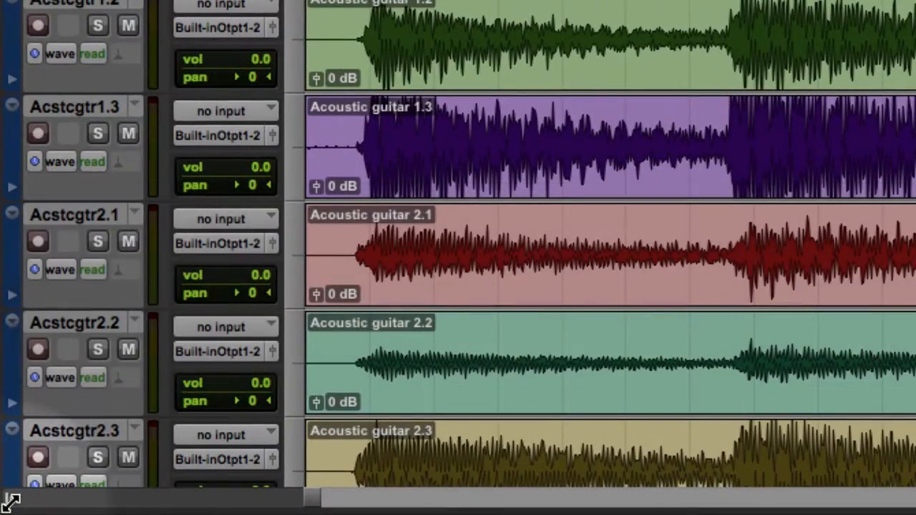
{"action": "left_click", "coordinate": [11, 500]}
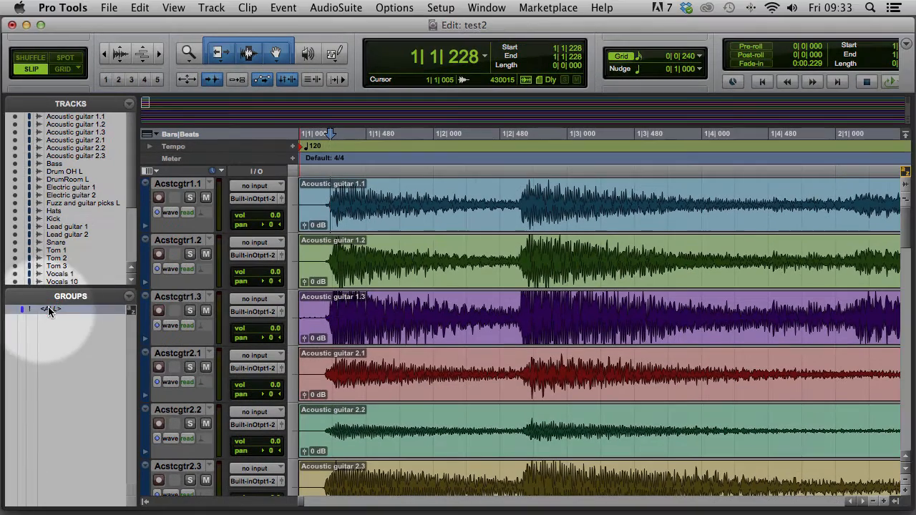
{"action": "left_click", "coordinate": [48, 306]}
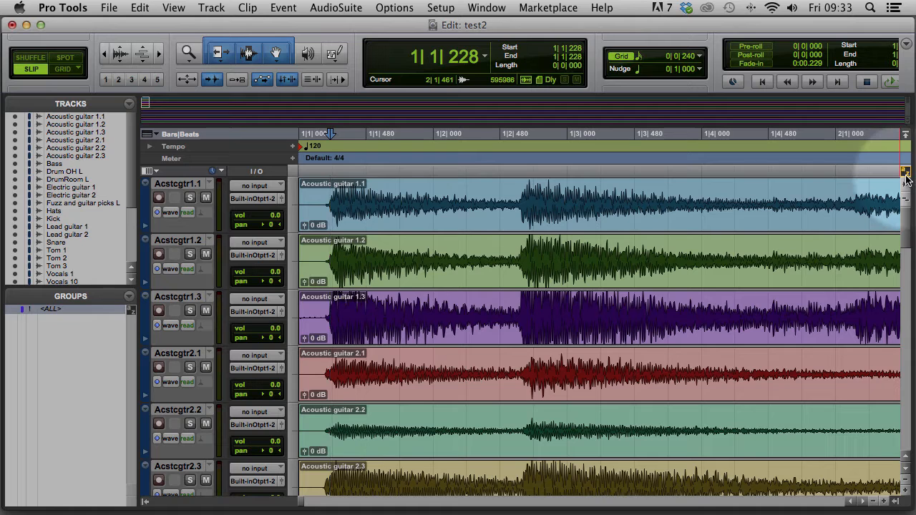
{"action": "key", "text": "b"}
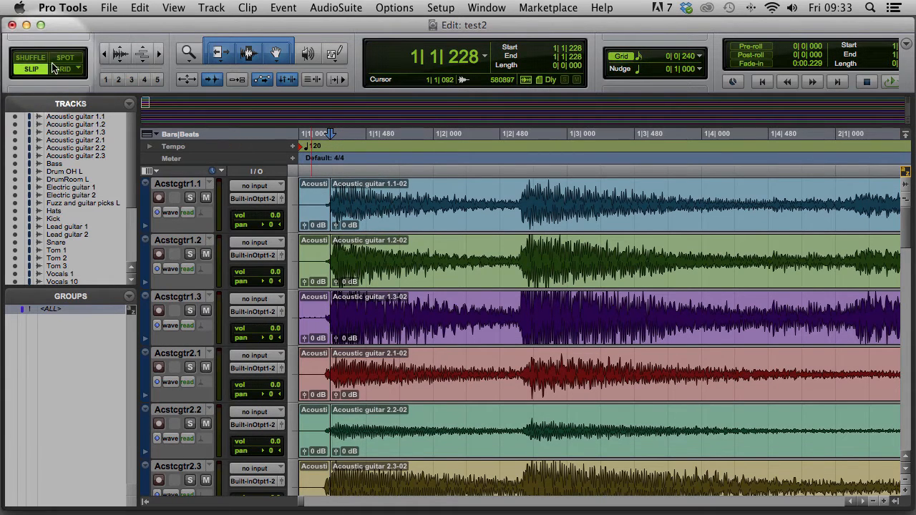
In Shuffle mode, delete the lead-in clips so every track's audio starts at the session start
{"action": "left_click", "coordinate": [30, 57]}
{"action": "left_click", "coordinate": [315, 217]}
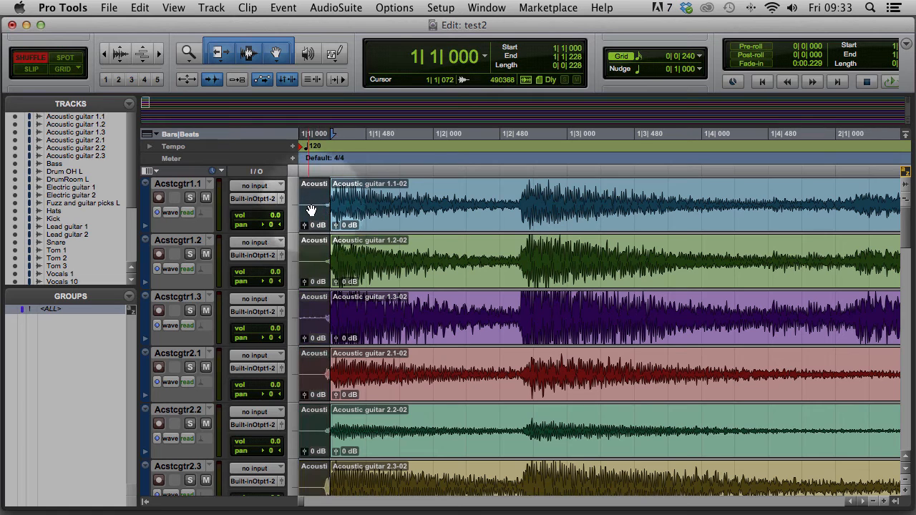
{"action": "key", "text": "BackSpace"}
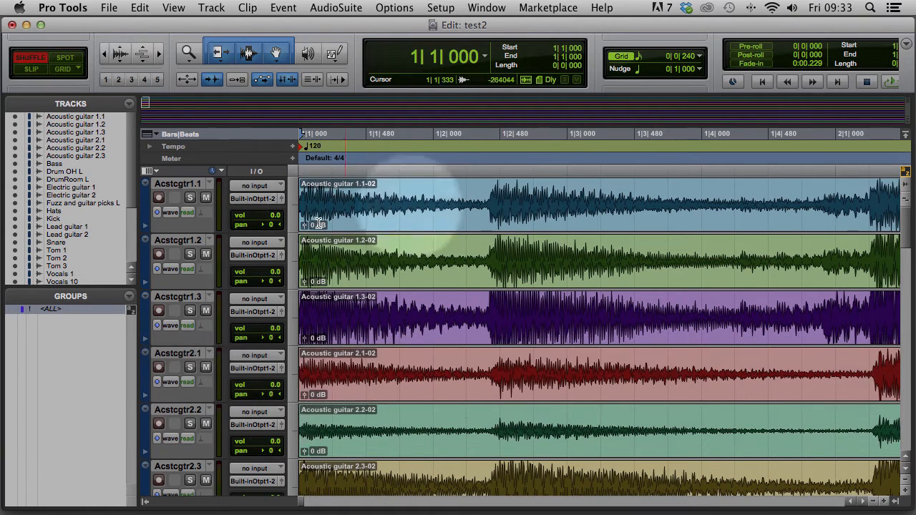
{"action": "left_click", "coordinate": [302, 184]}
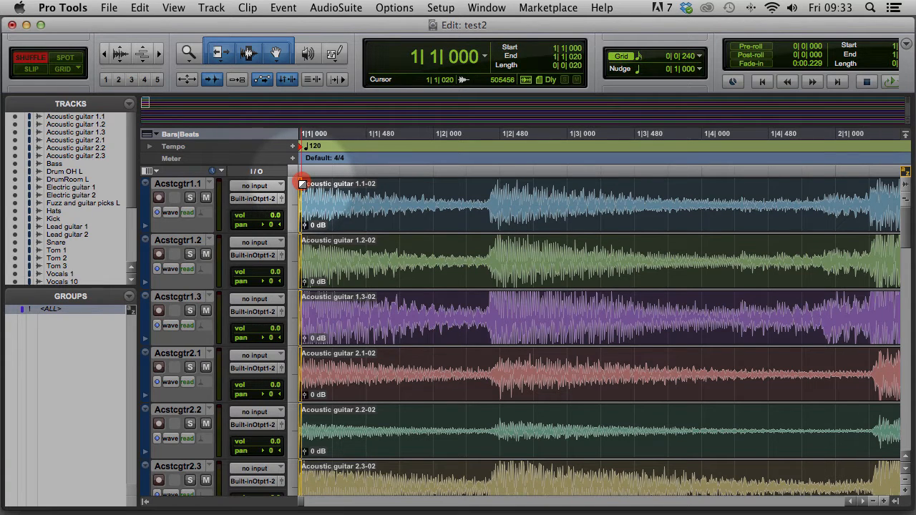
{"action": "left_click", "coordinate": [304, 186]}
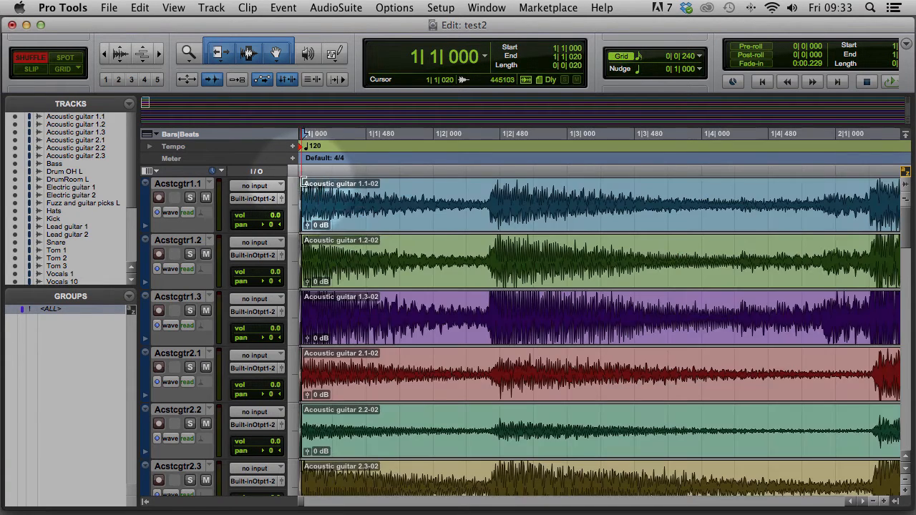
{"action": "left_click", "coordinate": [338, 194]}
{"action": "key", "text": "Return"}
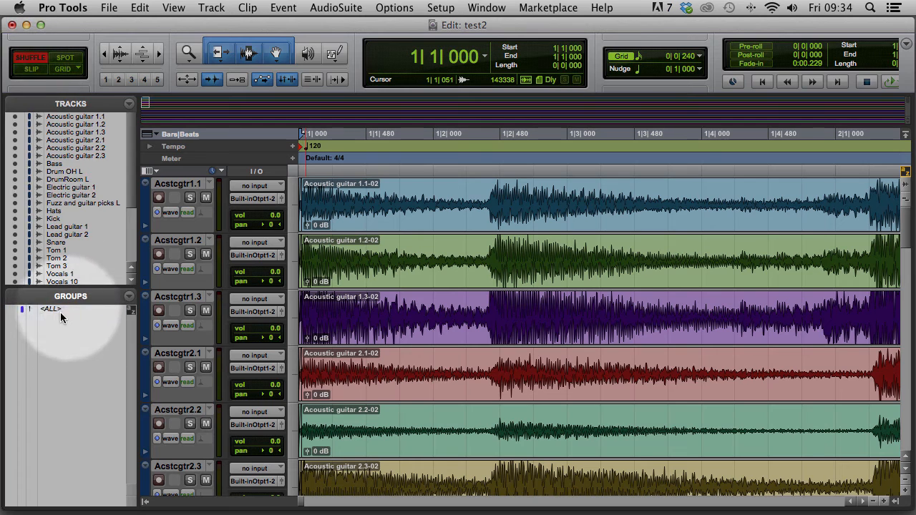
Switch to Slip mode and make the Acstcgtr1.1 track much taller
{"action": "left_click", "coordinate": [30, 69]}
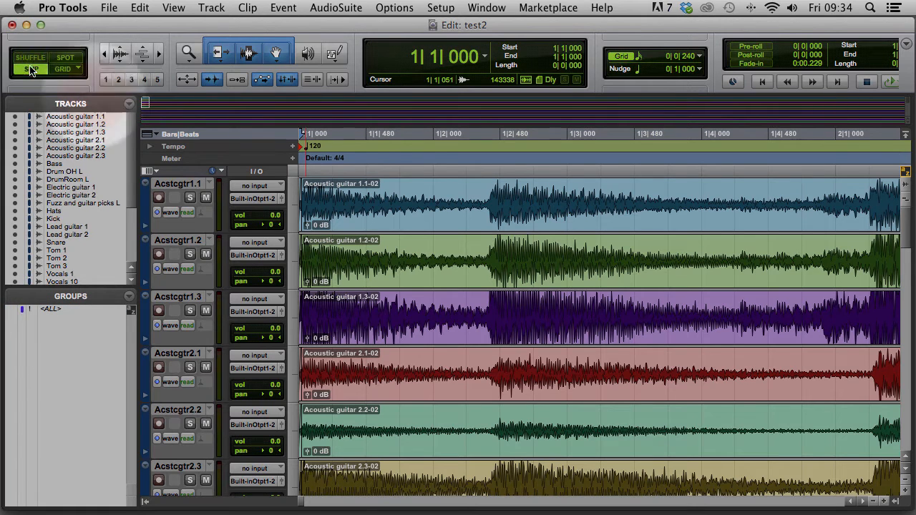
{"action": "left_click", "coordinate": [341, 197]}
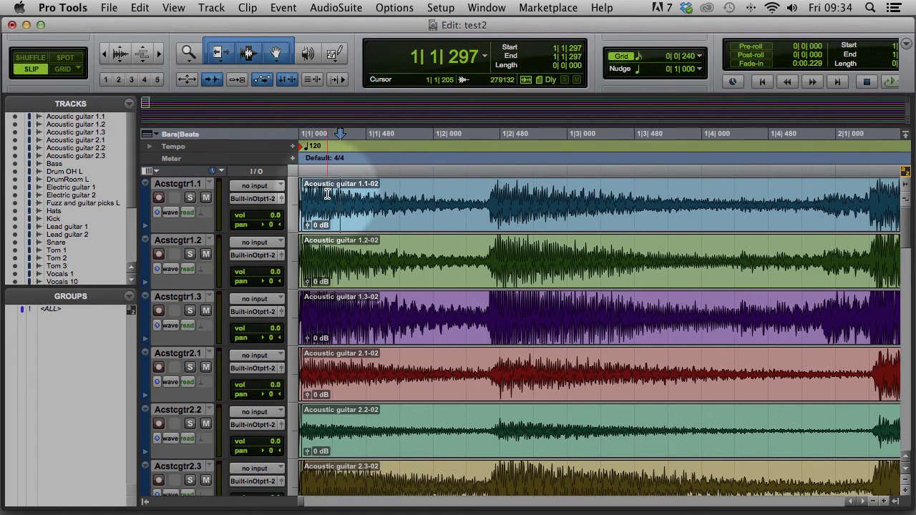
{"action": "key", "text": "Return"}
{"action": "left_click_drag", "start_coordinate": [191, 233], "coordinate": [190, 315]}
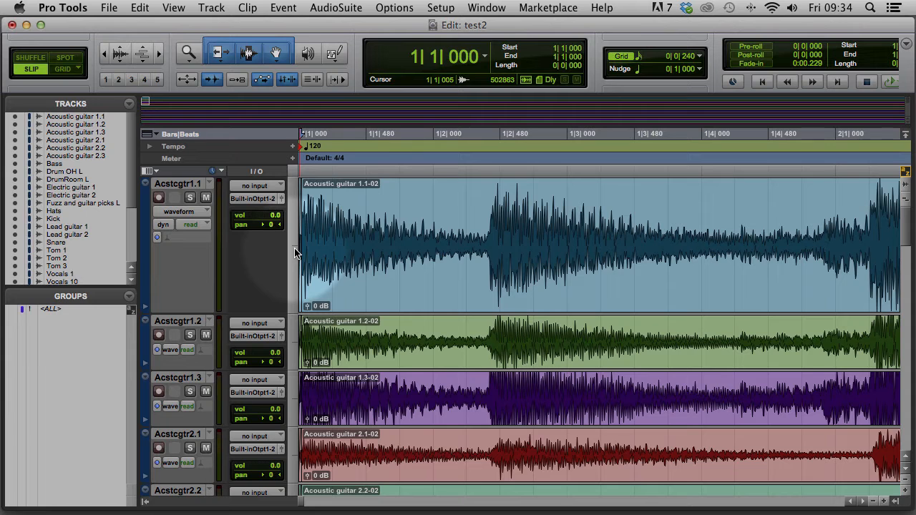
Mute Vocals 11, 12 and Vocals 2 through 8
{"action": "scroll", "coordinate": [224, 286], "scroll_direction": "down", "scroll_amount": 15}
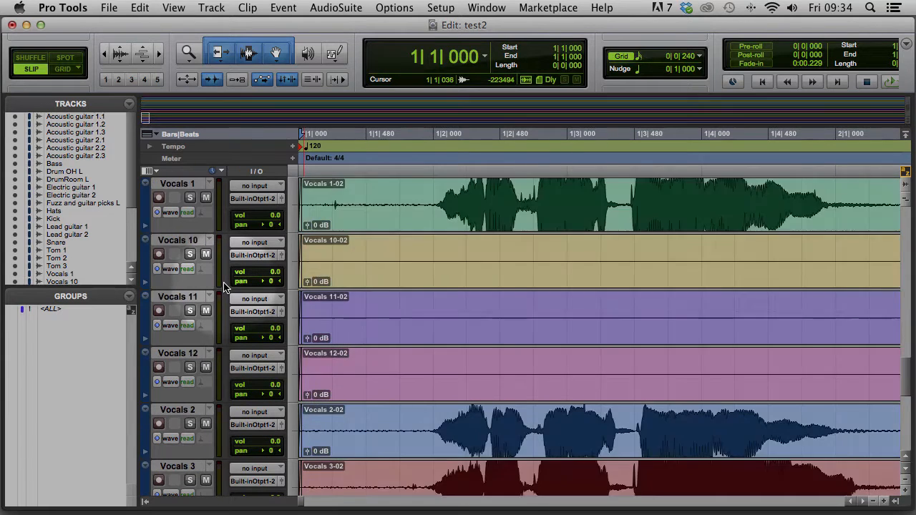
{"action": "scroll", "coordinate": [223, 286], "scroll_direction": "down", "scroll_amount": 3}
{"action": "scroll", "coordinate": [224, 287], "scroll_direction": "up", "scroll_amount": 3}
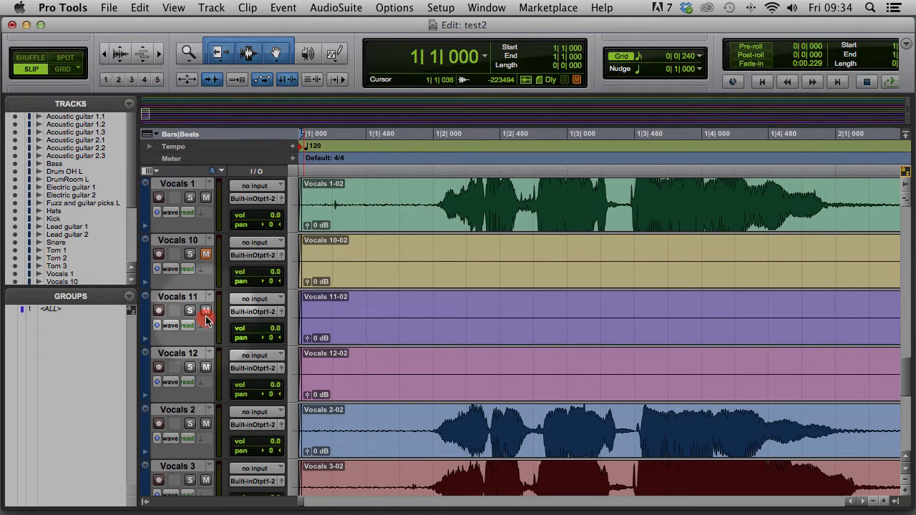
{"action": "left_click", "coordinate": [206, 311]}
{"action": "left_click", "coordinate": [206, 368]}
{"action": "left_click", "coordinate": [206, 423]}
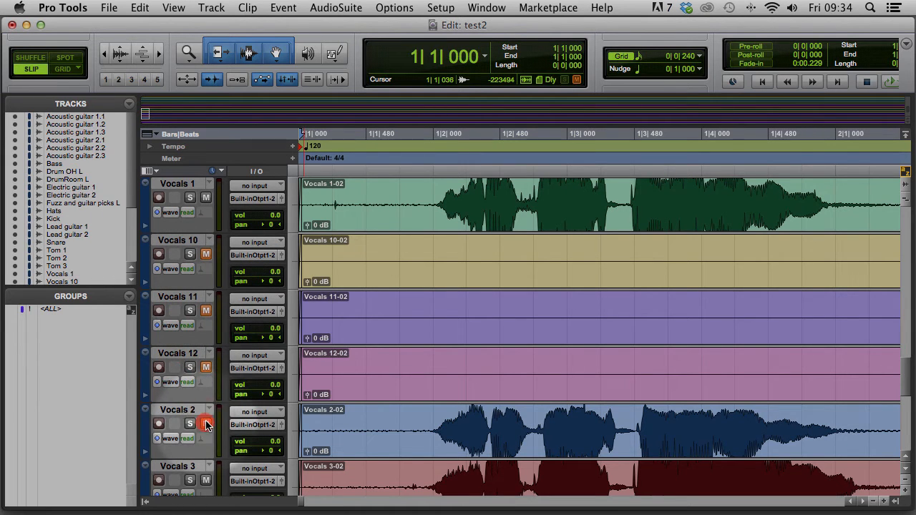
{"action": "scroll", "coordinate": [208, 343], "scroll_direction": "down", "scroll_amount": 5}
{"action": "left_click", "coordinate": [206, 311]}
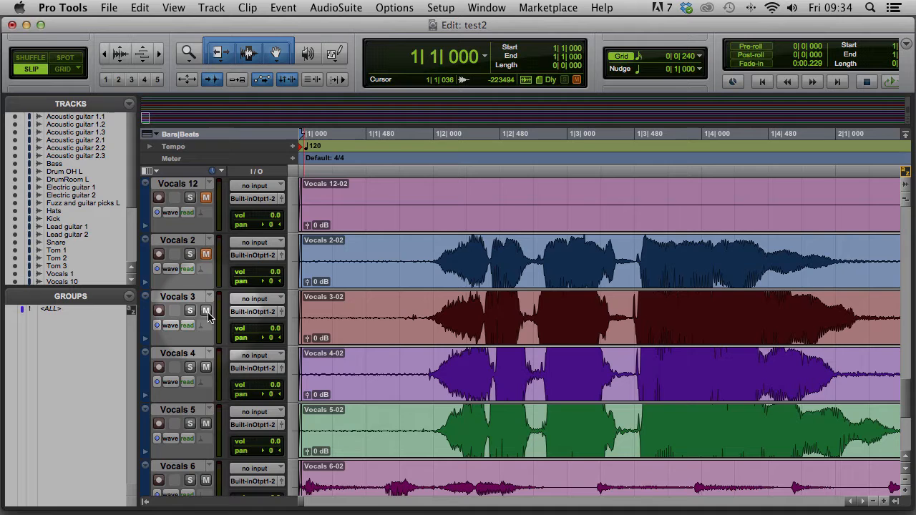
{"action": "left_click", "coordinate": [205, 367]}
{"action": "left_click", "coordinate": [205, 425]}
{"action": "scroll", "coordinate": [204, 440], "scroll_direction": "down", "scroll_amount": 4}
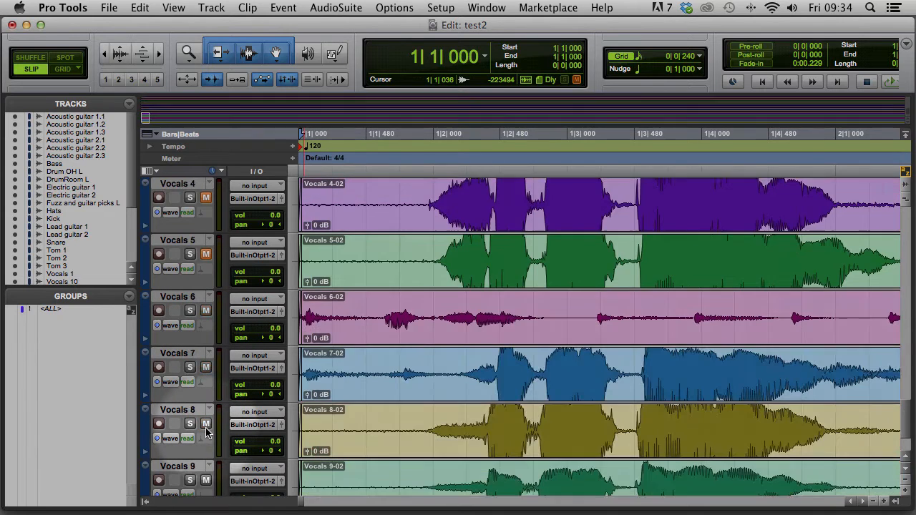
{"action": "left_click", "coordinate": [205, 311]}
{"action": "left_click", "coordinate": [206, 368]}
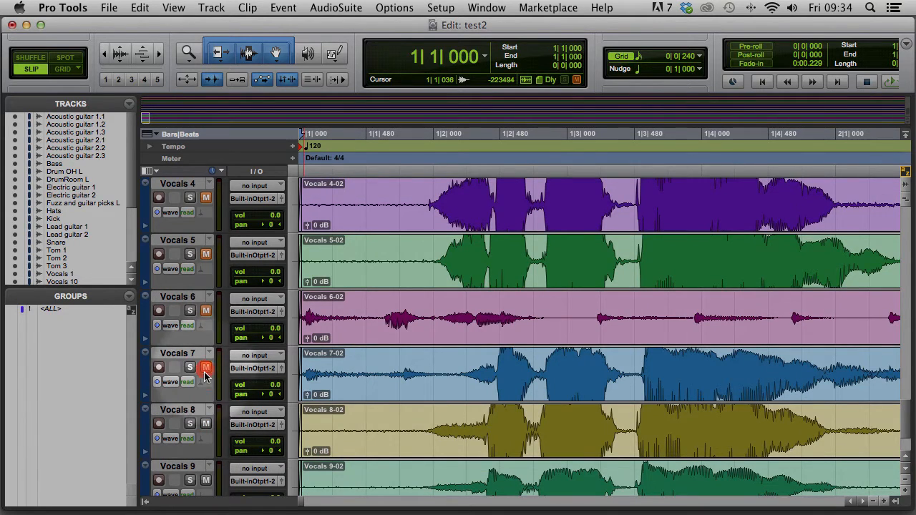
{"action": "left_click", "coordinate": [206, 423]}
{"action": "scroll", "coordinate": [204, 484], "scroll_direction": "down", "scroll_amount": 1}
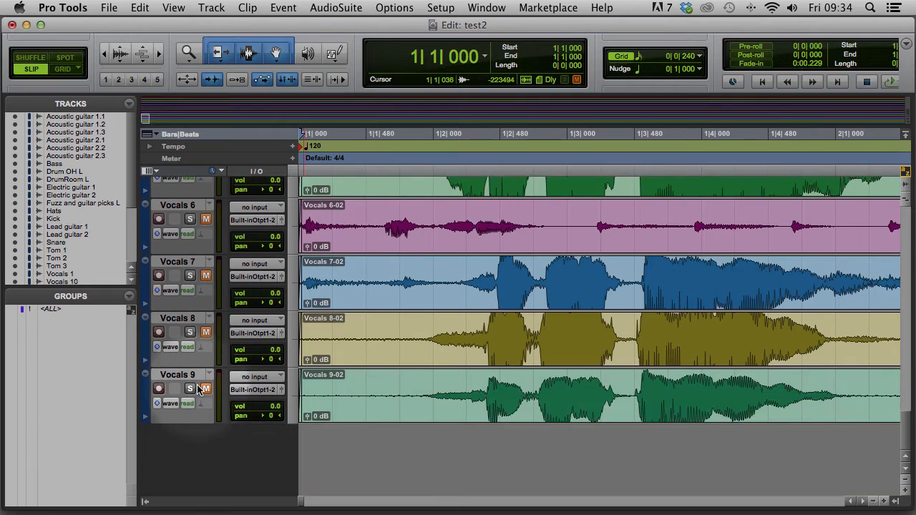
{"action": "scroll", "coordinate": [208, 372], "scroll_direction": "up", "scroll_amount": 10}
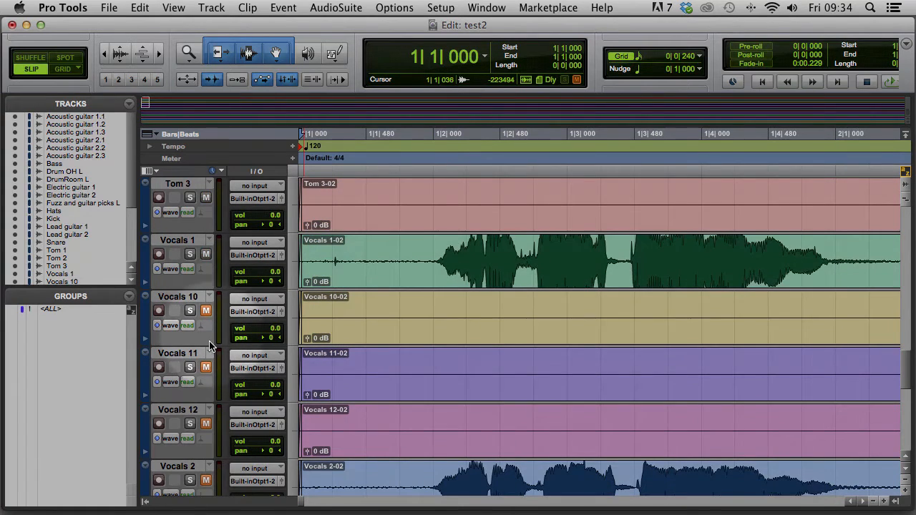
{"action": "scroll", "coordinate": [215, 301], "scroll_direction": "up", "scroll_amount": 20}
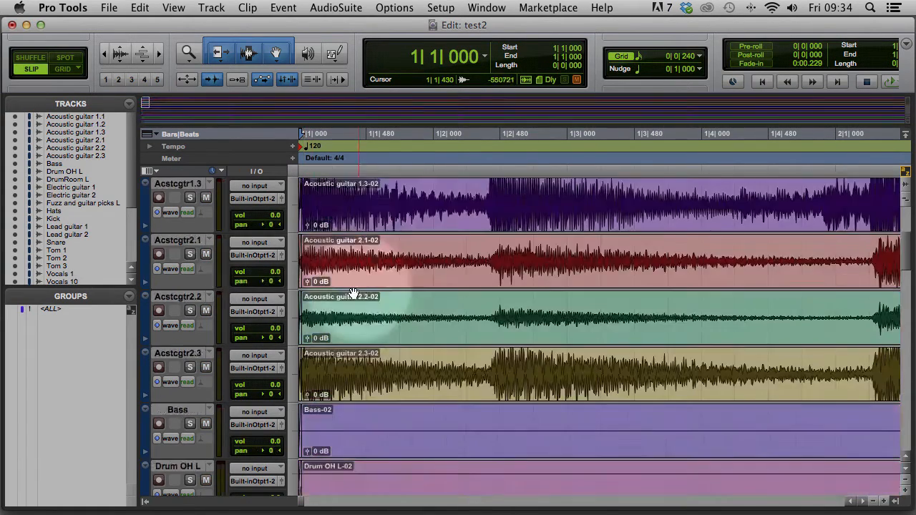
{"action": "scroll", "coordinate": [354, 294], "scroll_direction": "up", "scroll_amount": 5}
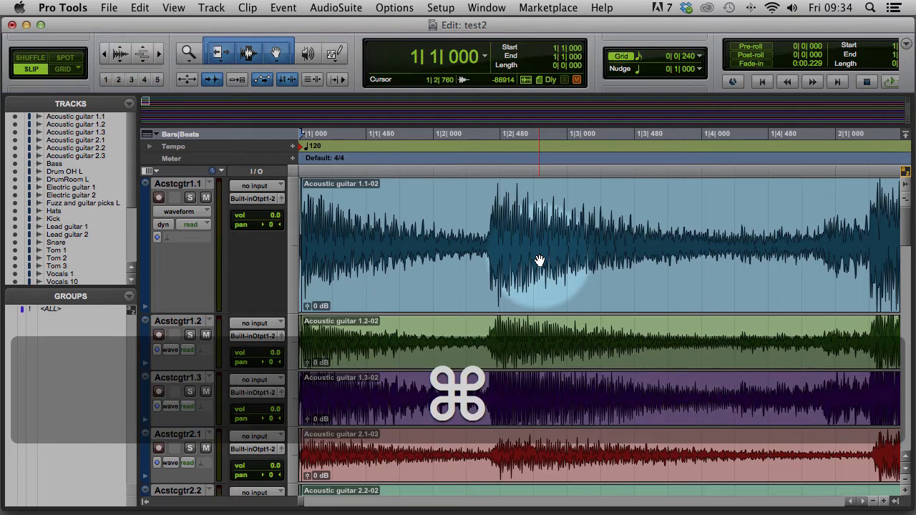
Zoom out to bars 1–33, shrink all waveform heights, and enable Insertion Follows Playback
{"action": "key", "text": "super+bracketleft"}
{"action": "key", "text": "super+bracketleft"}
{"action": "key", "text": "super+bracketleft"}
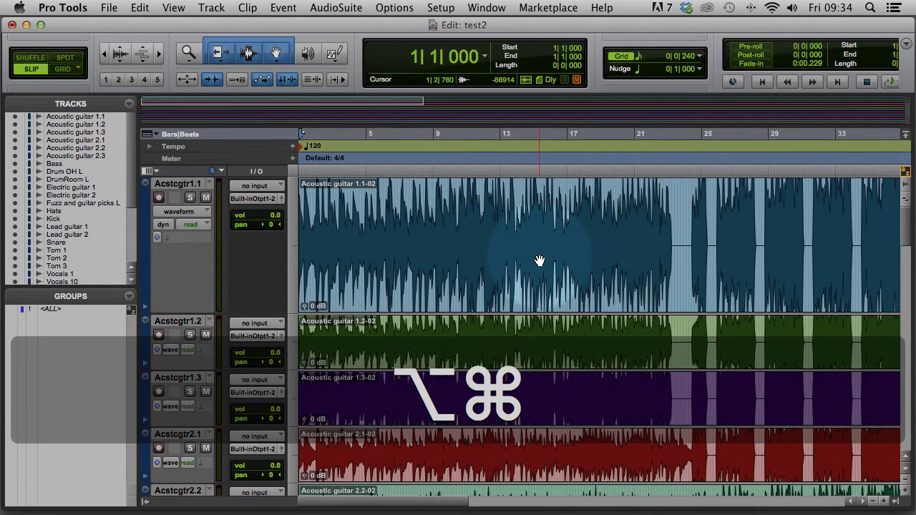
{"action": "key", "text": "alt+super+bracketleft"}
{"action": "key", "text": "alt+super+bracketleft"}
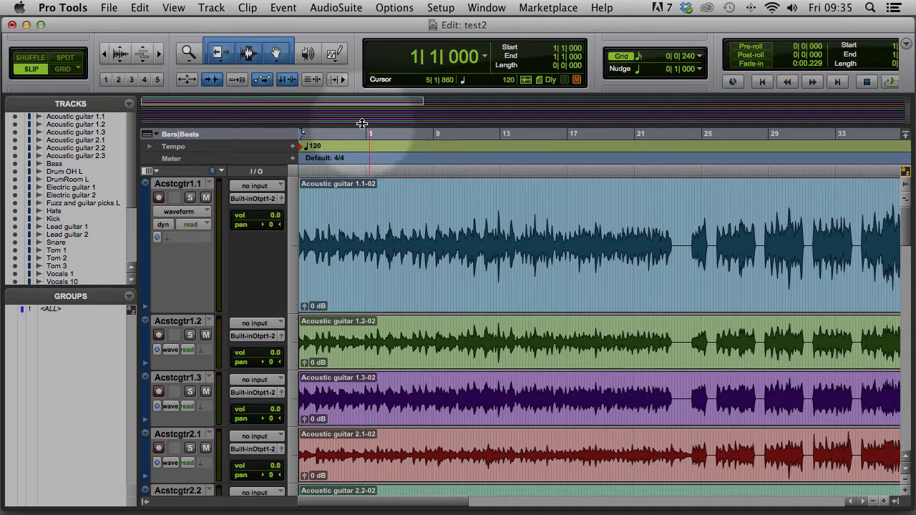
{"action": "left_click", "coordinate": [338, 81]}
Play the song briefly, stop, and return to the session start
{"action": "key", "text": "space"}
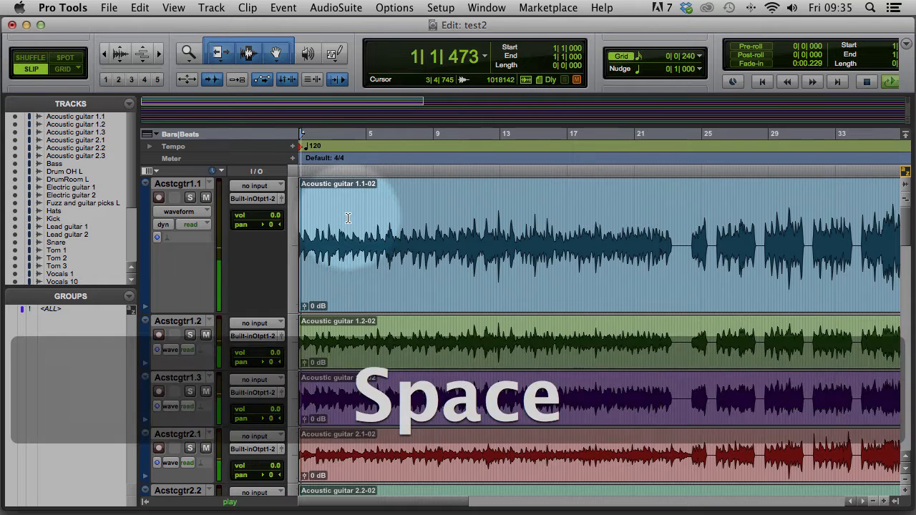
{"action": "key", "text": "space"}
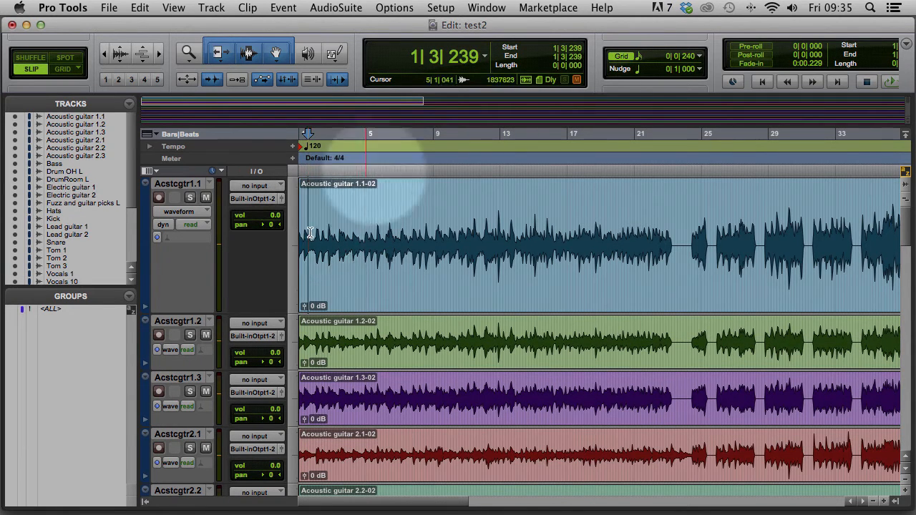
{"action": "key", "text": "Return"}
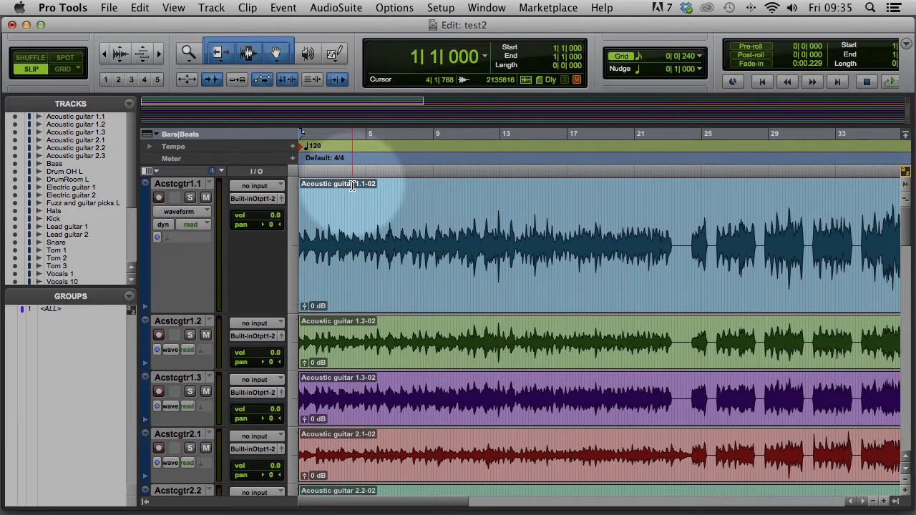
Show the Tempo ruler and expand it into its 70–200 tempo graph
{"action": "left_click", "coordinate": [149, 146]}
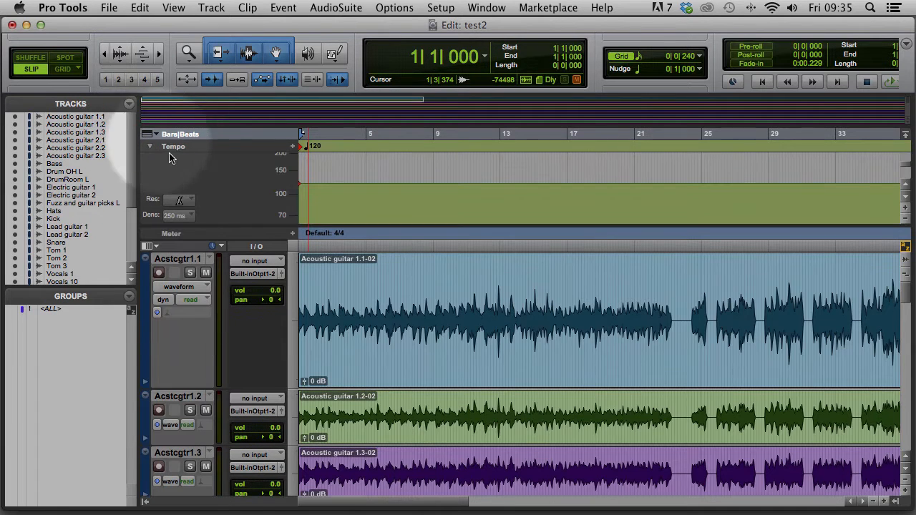
{"action": "left_click", "coordinate": [149, 146]}
{"action": "left_click", "coordinate": [148, 136]}
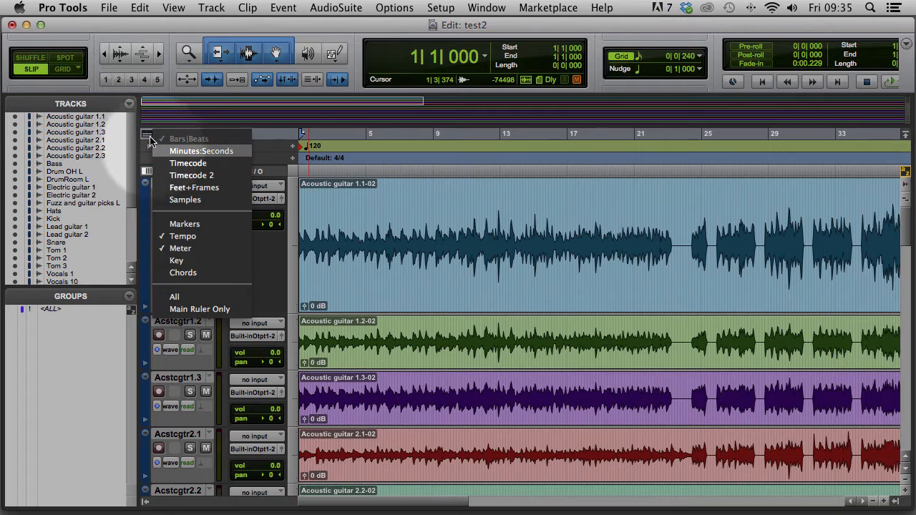
{"action": "left_click", "coordinate": [182, 237]}
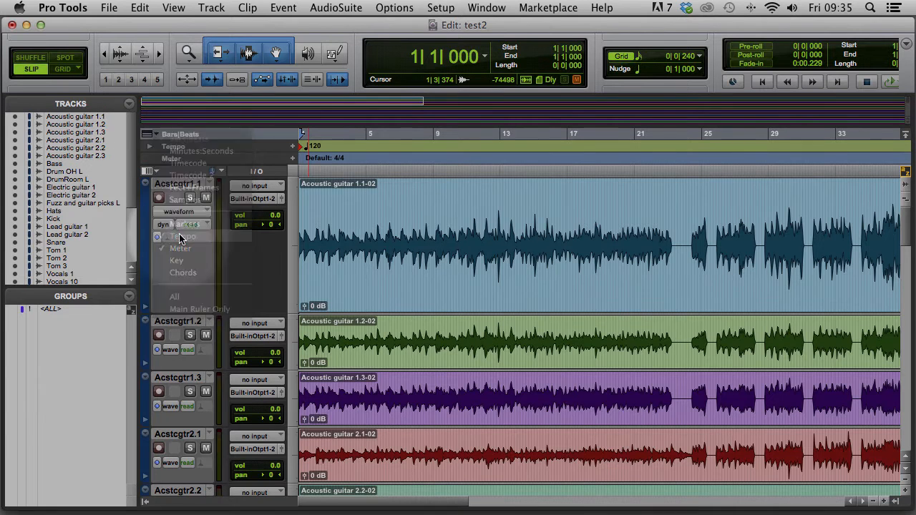
{"action": "left_click", "coordinate": [147, 135]}
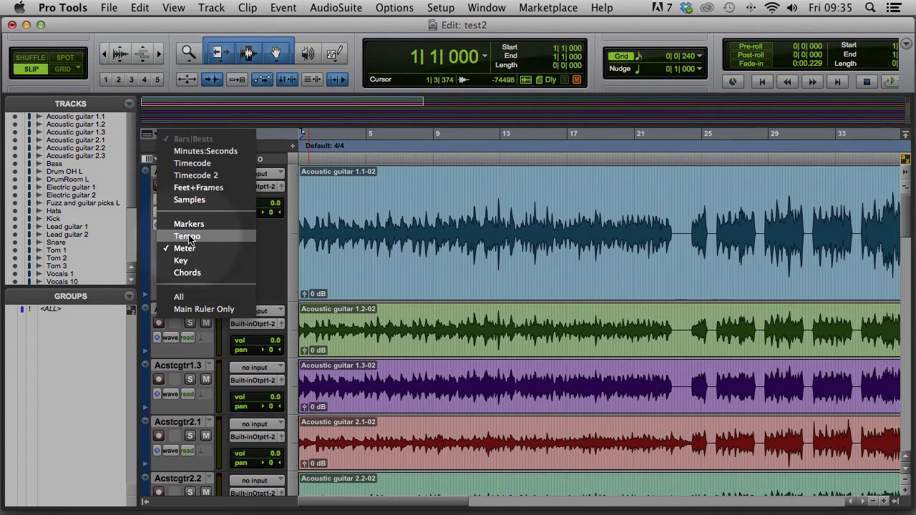
{"action": "left_click", "coordinate": [187, 237]}
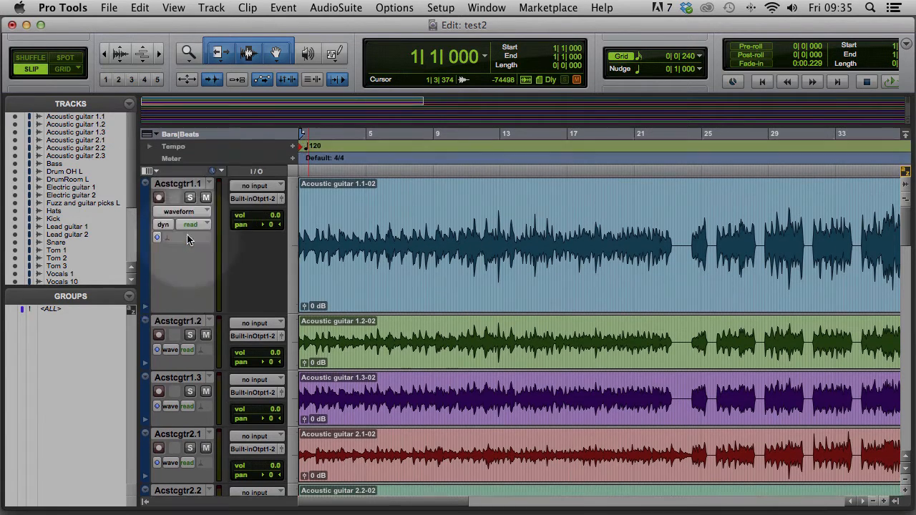
{"action": "left_click", "coordinate": [150, 147]}
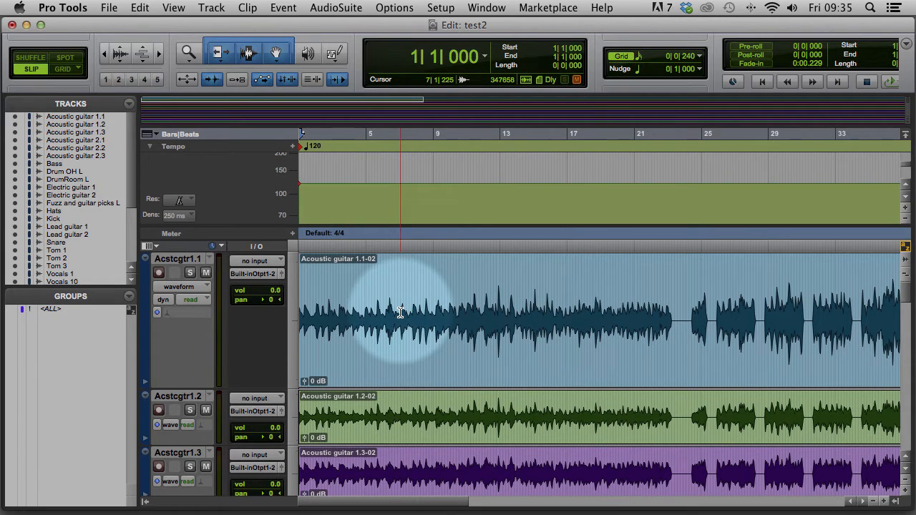
Play to around bar 6, zoom in, and land on the downbeat transient at 6|4|112
{"action": "key", "text": "space"}
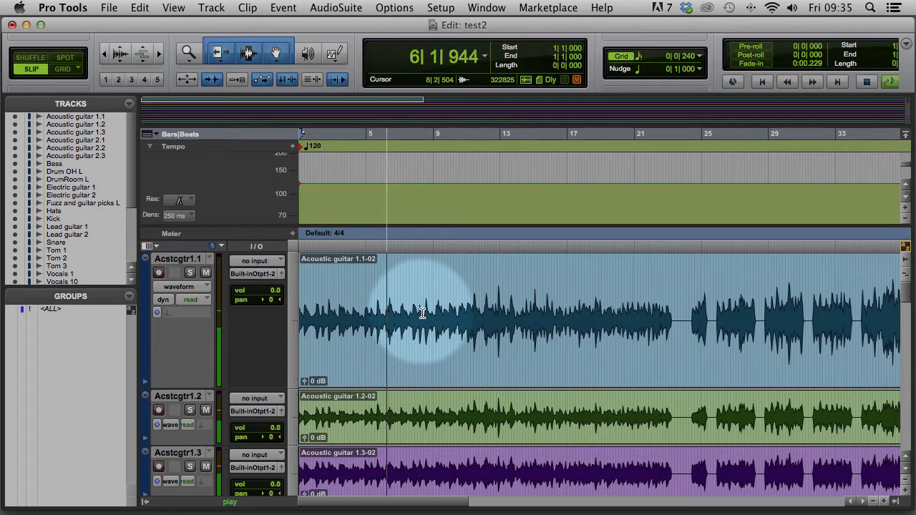
{"action": "key", "text": "space"}
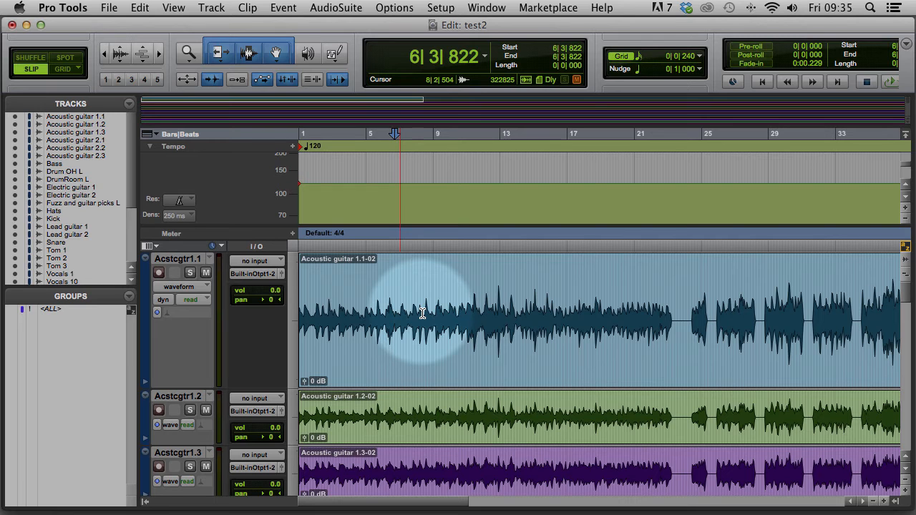
{"action": "key", "text": "super+bracketright"}
{"action": "key", "text": "super+bracketright"}
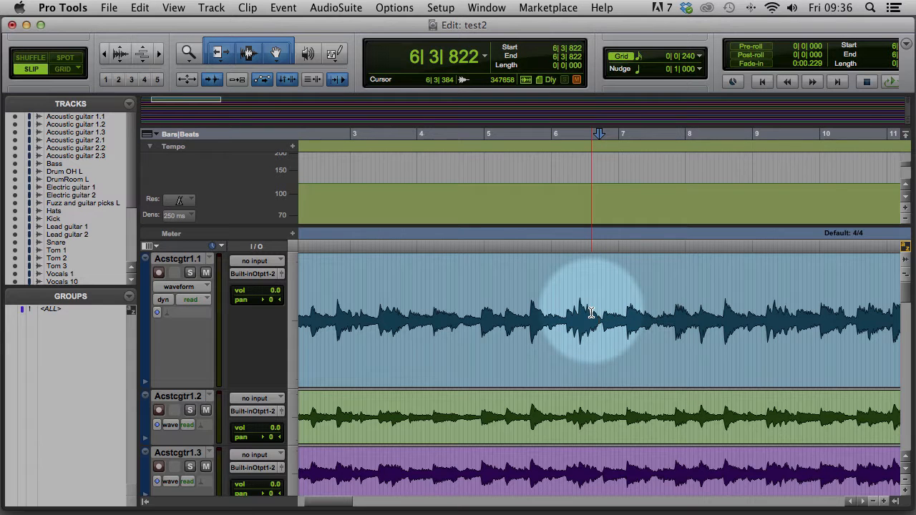
{"action": "key", "text": "Tab"}
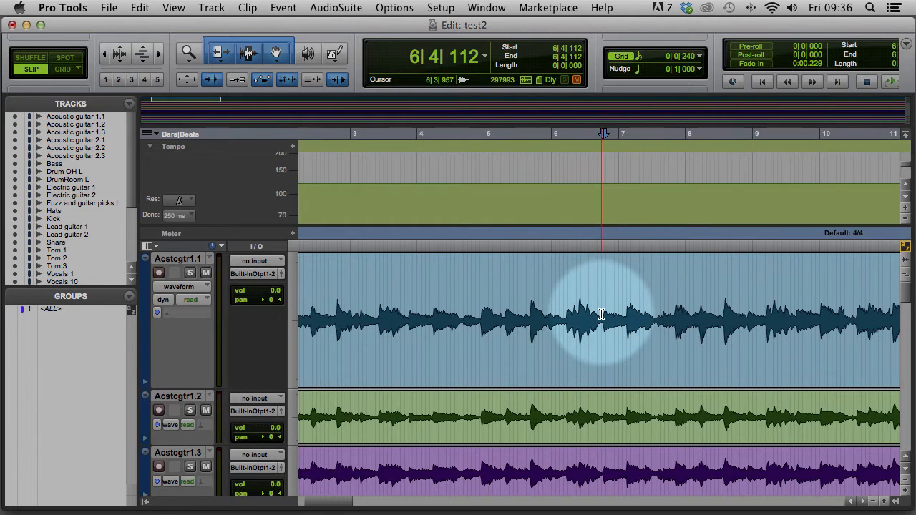
{"action": "key", "text": "Tab"}
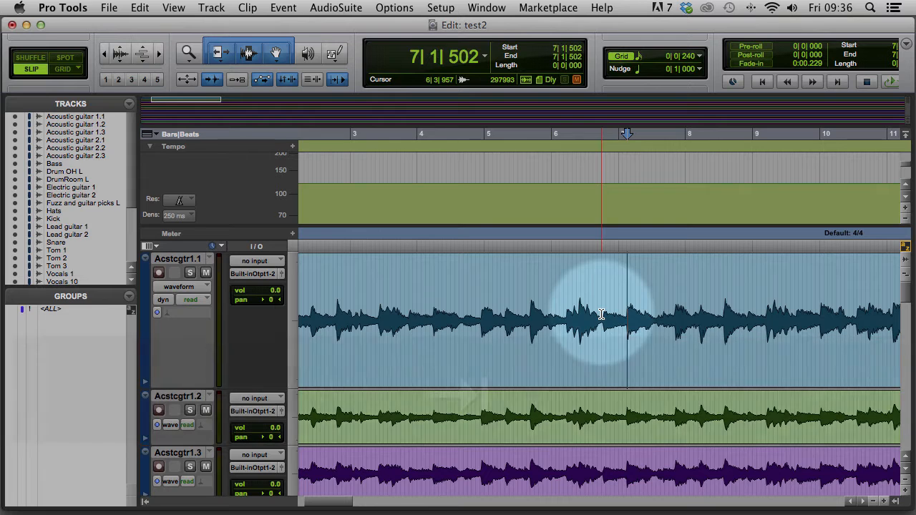
{"action": "left_click", "coordinate": [612, 308]}
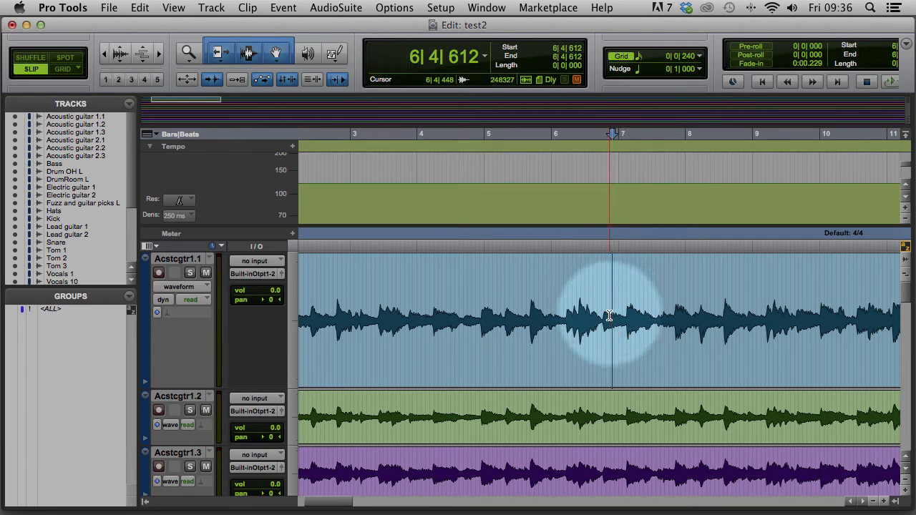
{"action": "key", "text": "alt"}
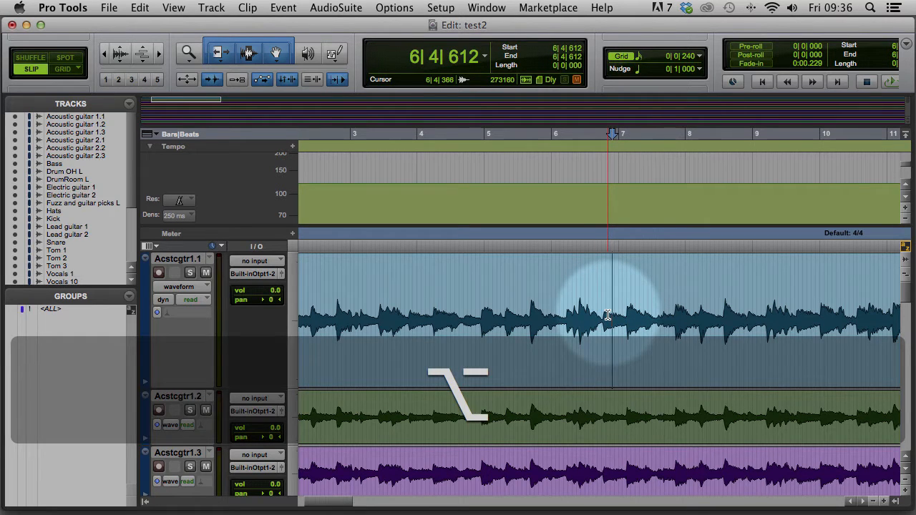
{"action": "key", "text": "alt+Tab"}
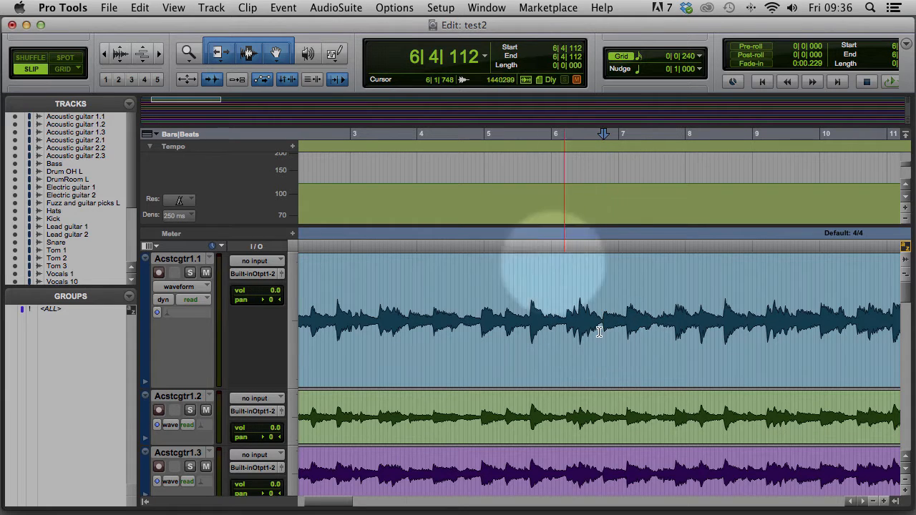
Keep the counter in Bars|Beats and set the selection Start to bar 1
{"action": "left_click", "coordinate": [486, 129]}
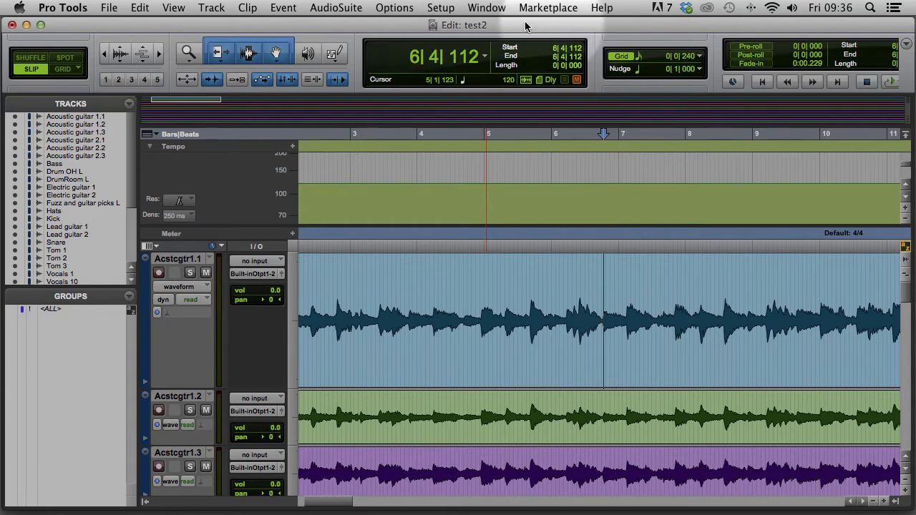
{"action": "left_click", "coordinate": [485, 56]}
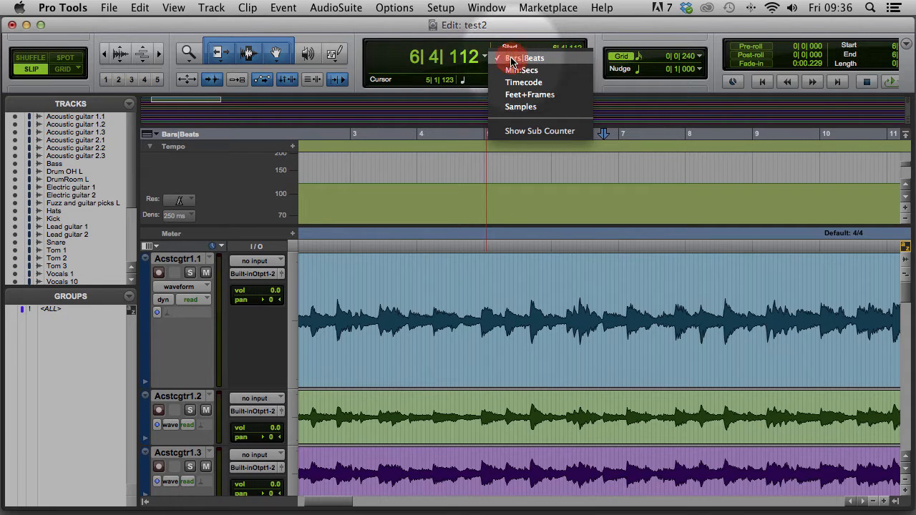
{"action": "left_click", "coordinate": [511, 60]}
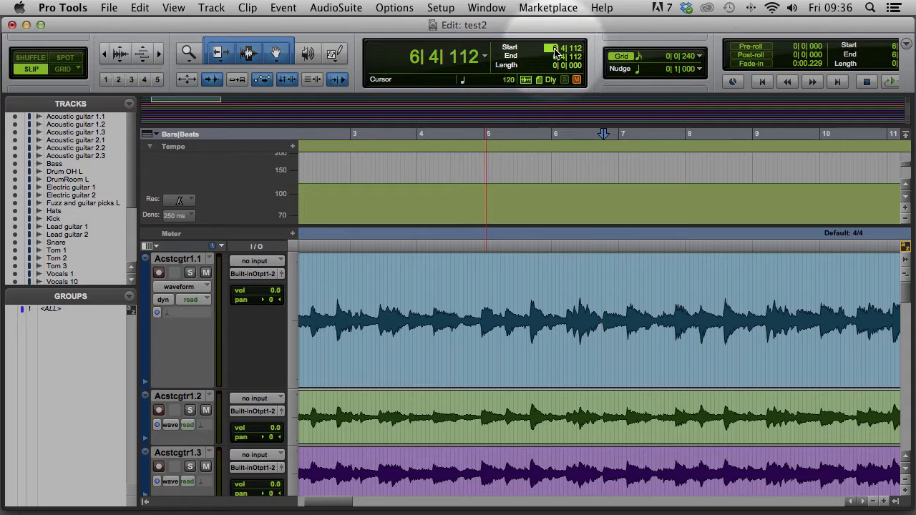
{"action": "type", "text": "1| 1| 000"}
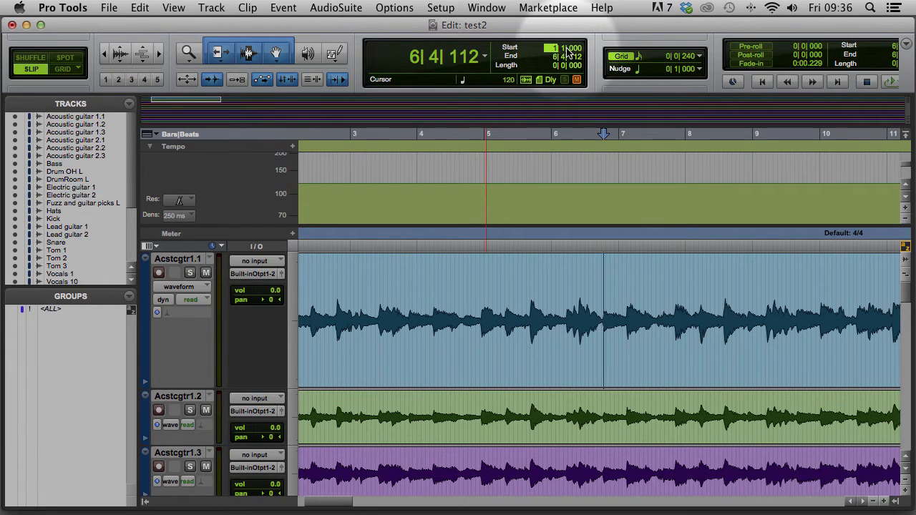
{"action": "key", "text": "Return"}
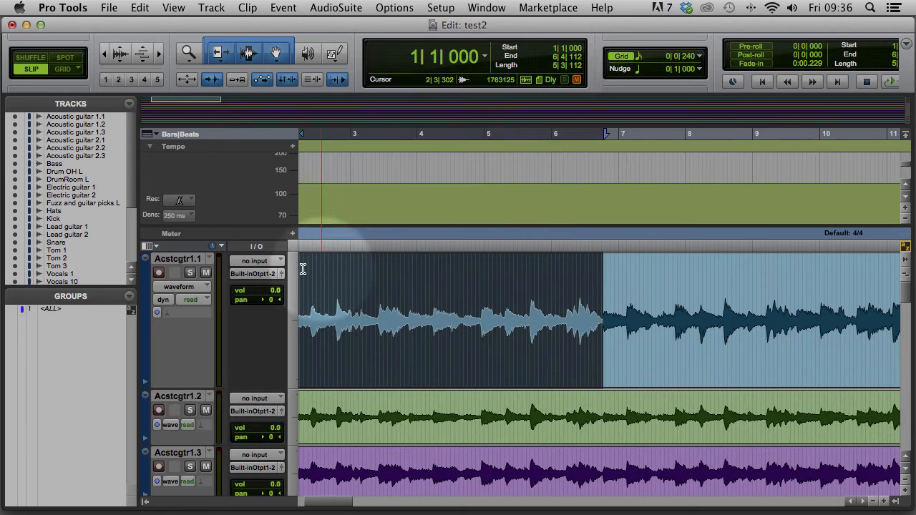
Add a Bar|Beat marker with End Location 5|1|000, recalculating the tempo to 83.0576 BPM
{"action": "key", "text": "super+bracketleft"}
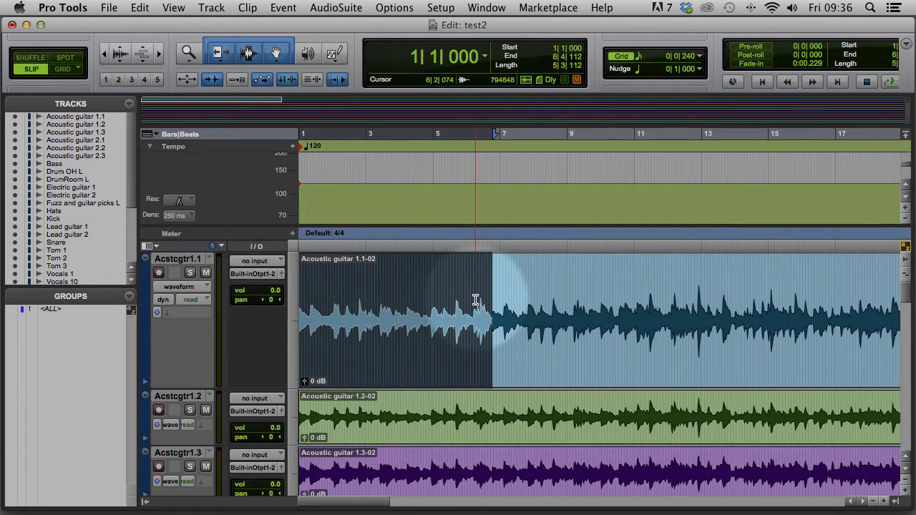
{"action": "key", "text": "super+i"}
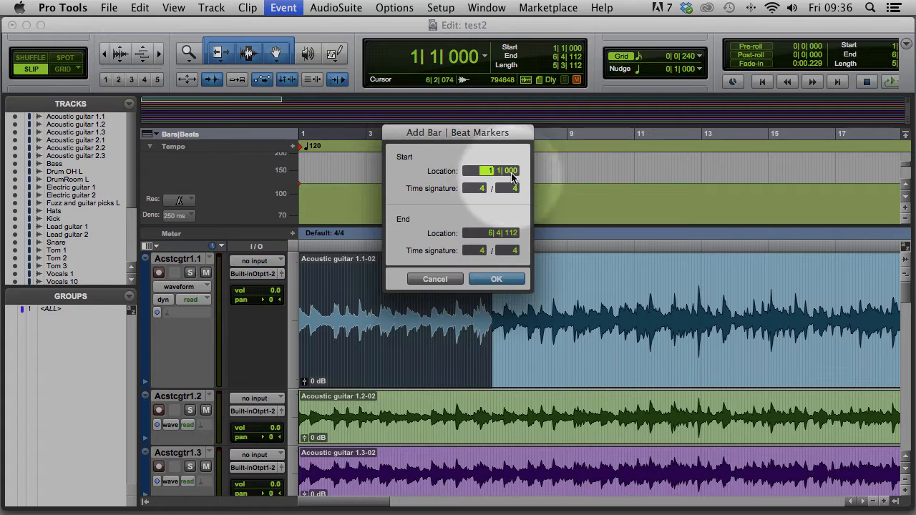
{"action": "left_click", "coordinate": [490, 235]}
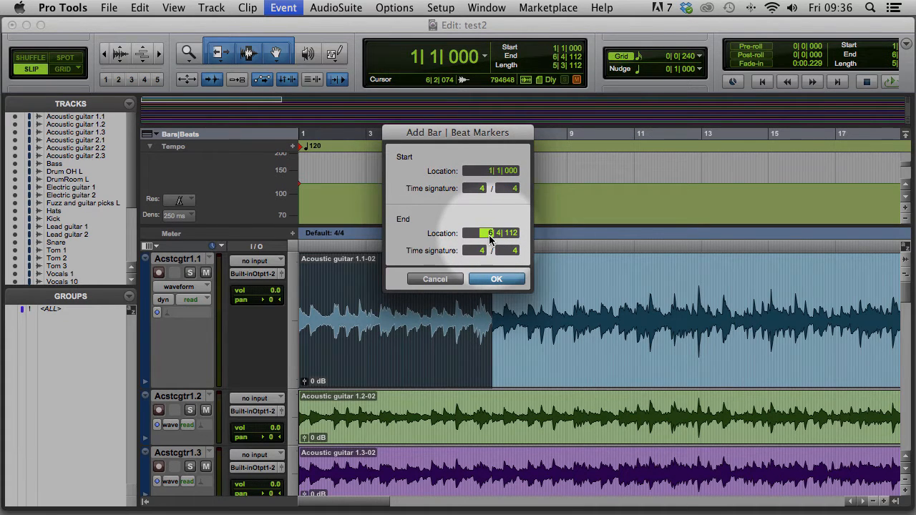
{"action": "type", "text": "5| 1| 000"}
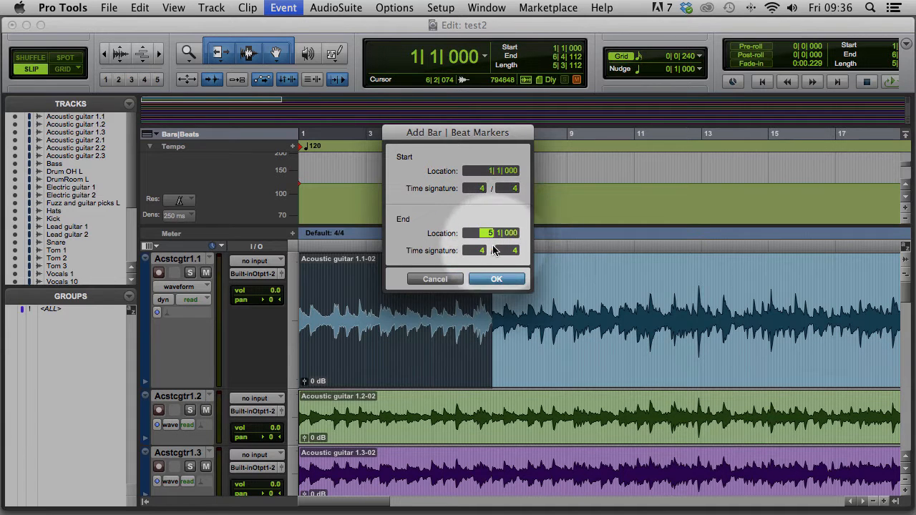
{"action": "key", "text": "Return"}
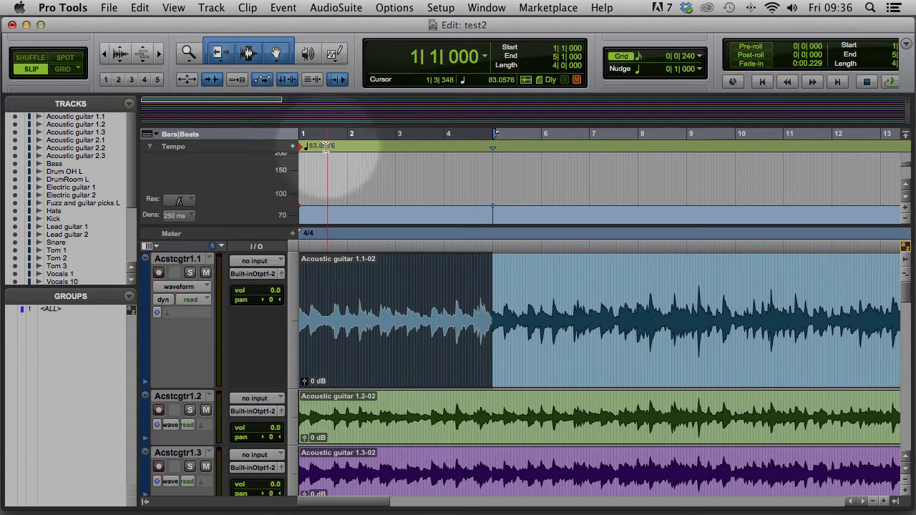
Set the selection Start to bar 5 and play from there to near bar 9
{"action": "left_click", "coordinate": [555, 49]}
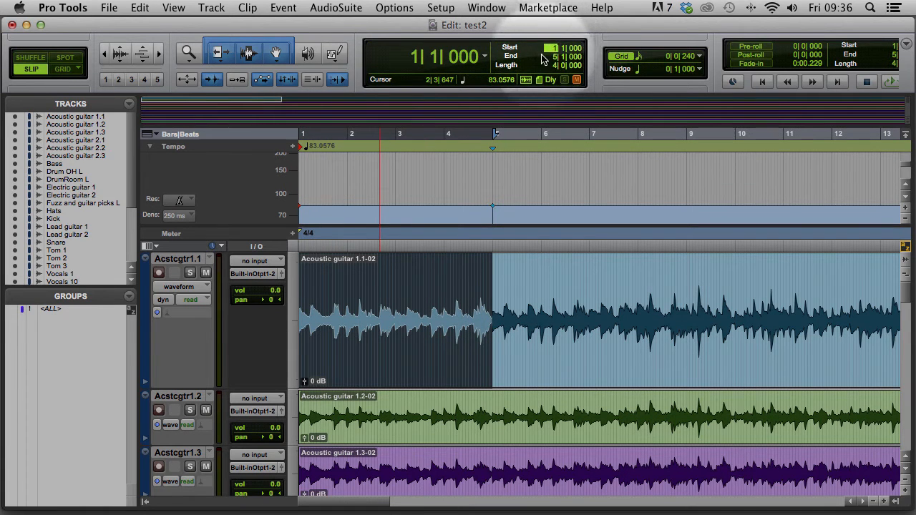
{"action": "type", "text": "5"}
{"action": "key", "text": "Return"}
{"action": "left_click", "coordinate": [499, 189]}
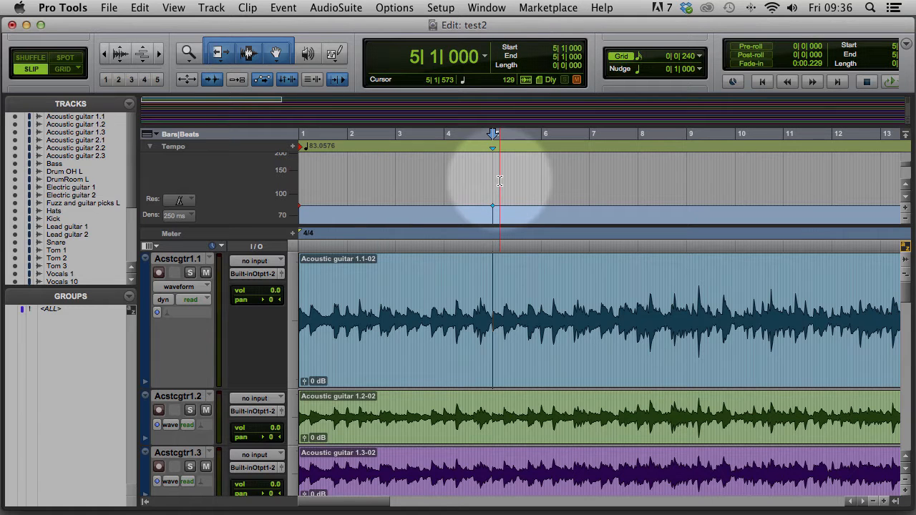
{"action": "key", "text": "space"}
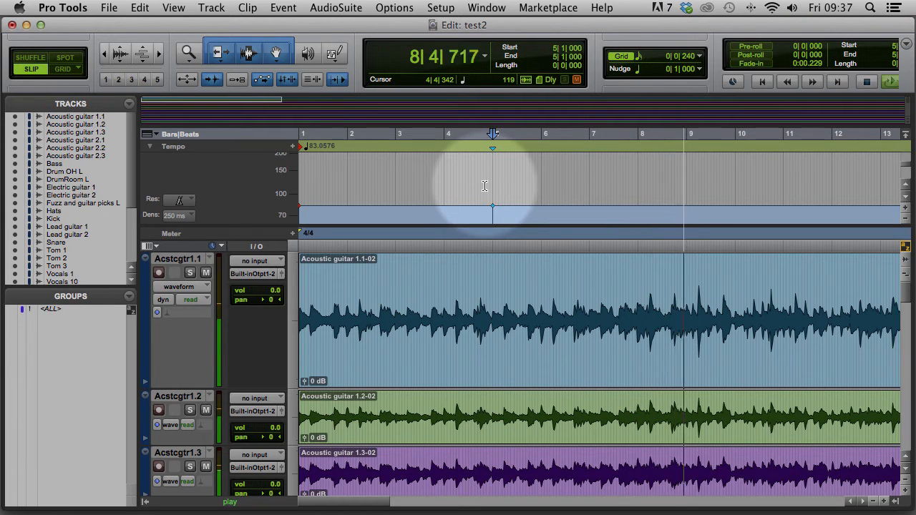
{"action": "key", "text": "space"}
Zoom in, step back to the transient at 8|4|958, and set Start to bar 5
{"action": "key", "text": "super+bracketright"}
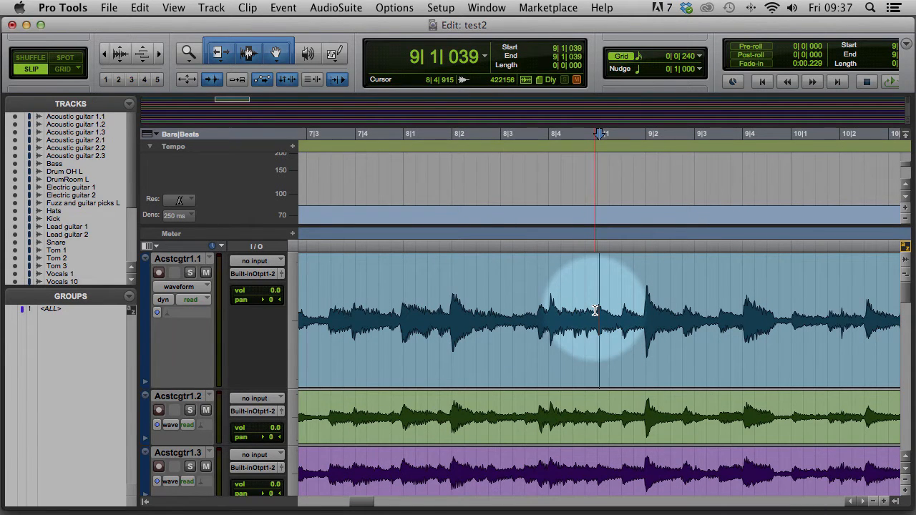
{"action": "key", "text": "alt+Tab"}
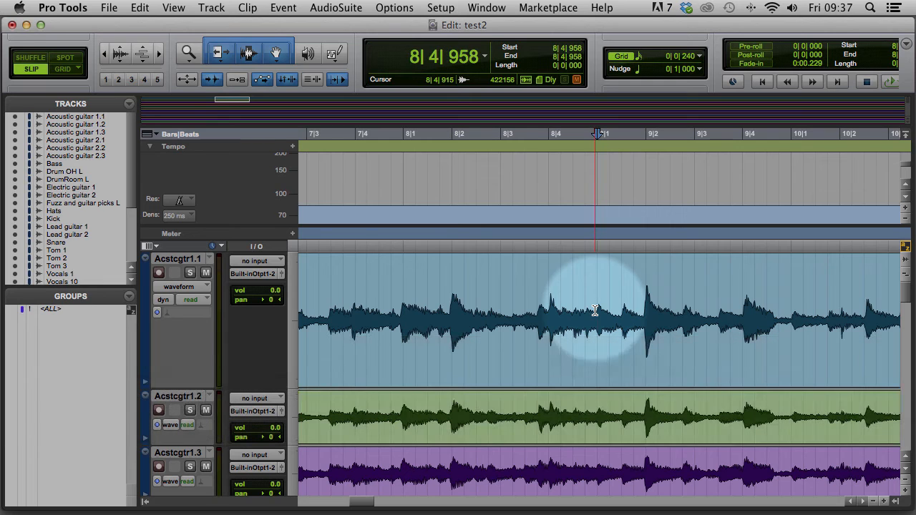
{"action": "left_click", "coordinate": [555, 49]}
{"action": "type", "text": "5| 1| 000"}
{"action": "key", "text": "Return"}
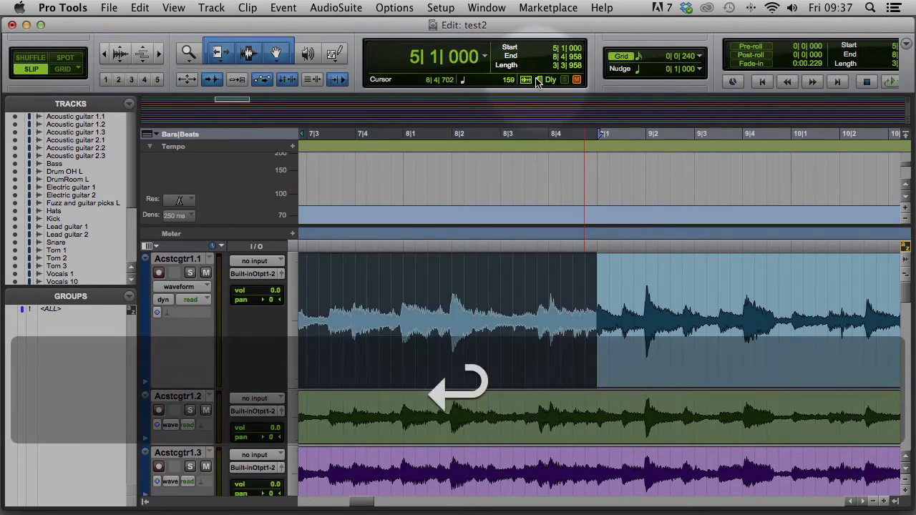
Add a Bar|Beat marker making the selected guitar transient the start of bar 9
{"action": "key", "text": "super+i"}
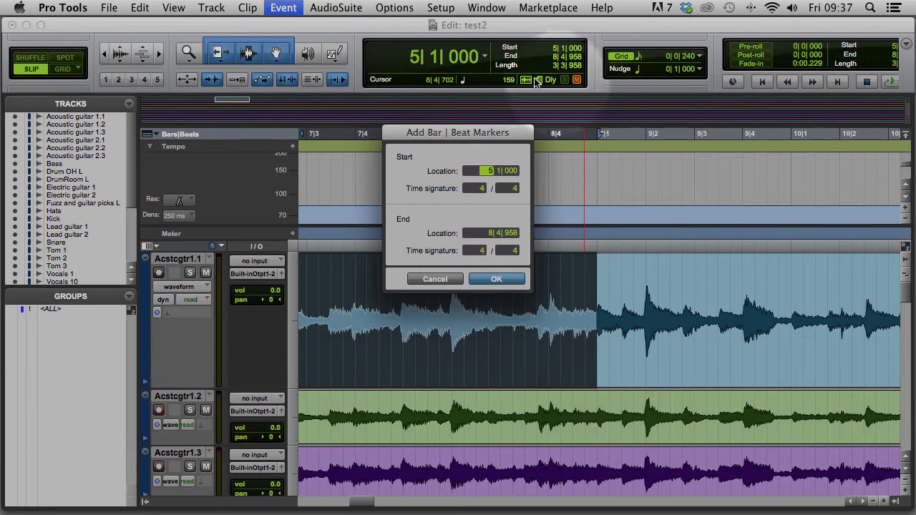
{"action": "left_click", "coordinate": [487, 234]}
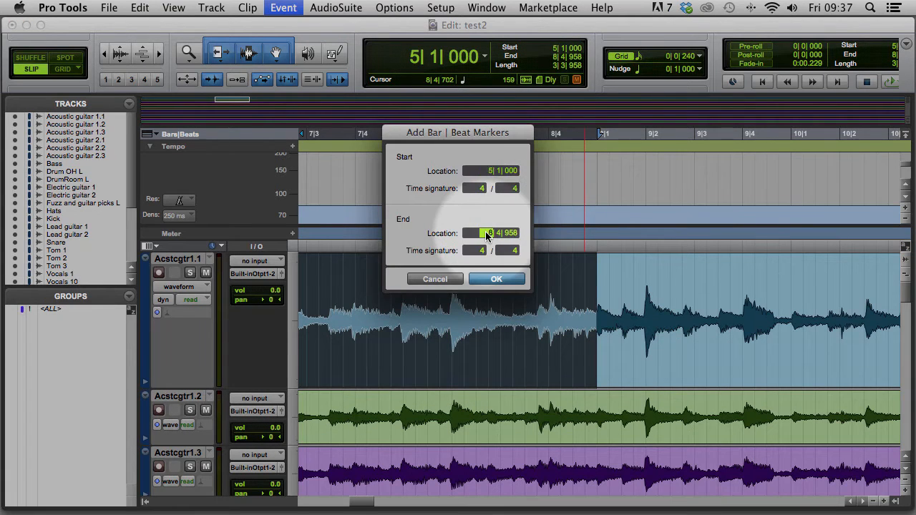
{"action": "type", "text": "9"}
{"action": "key", "text": "Return"}
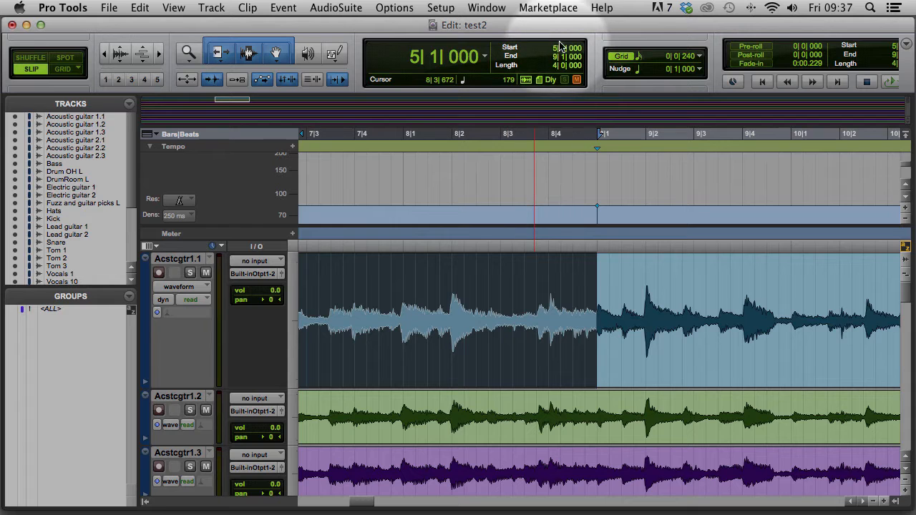
{"action": "key", "text": "Return"}
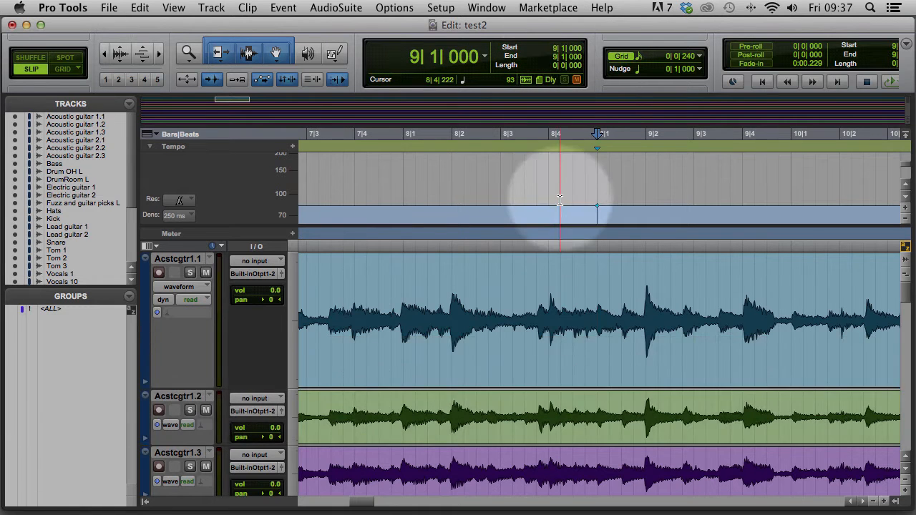
Select from bar 9 to the next downbeat transient at 13|1|040
{"action": "key", "text": "super+p"}
{"action": "key", "text": "super+bracketleft"}
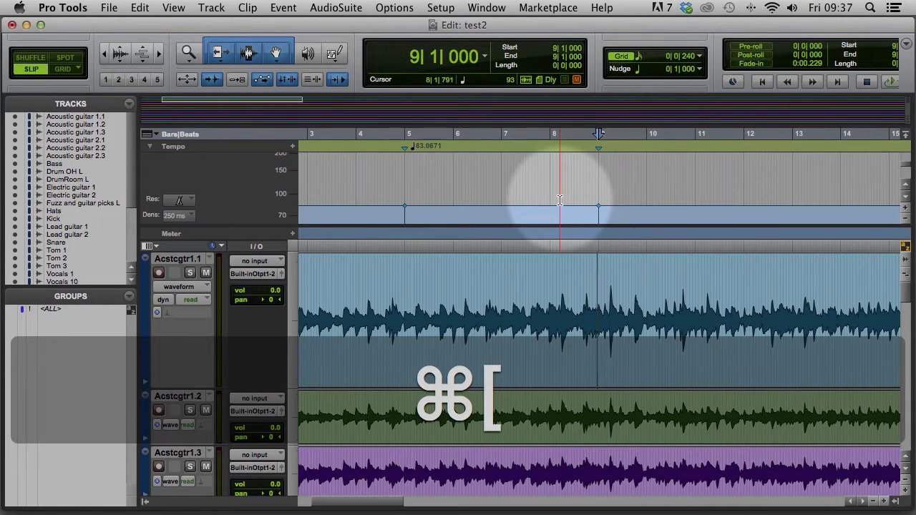
{"action": "key", "text": "space"}
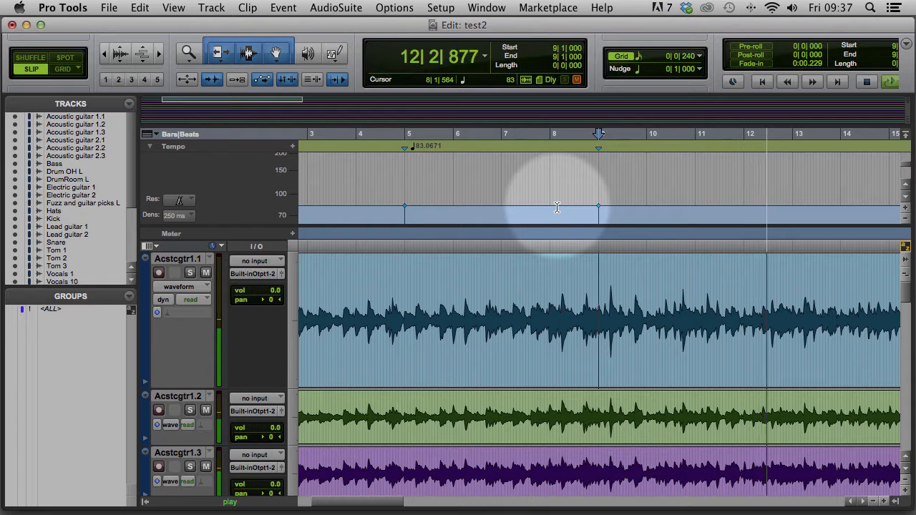
{"action": "key", "text": "space"}
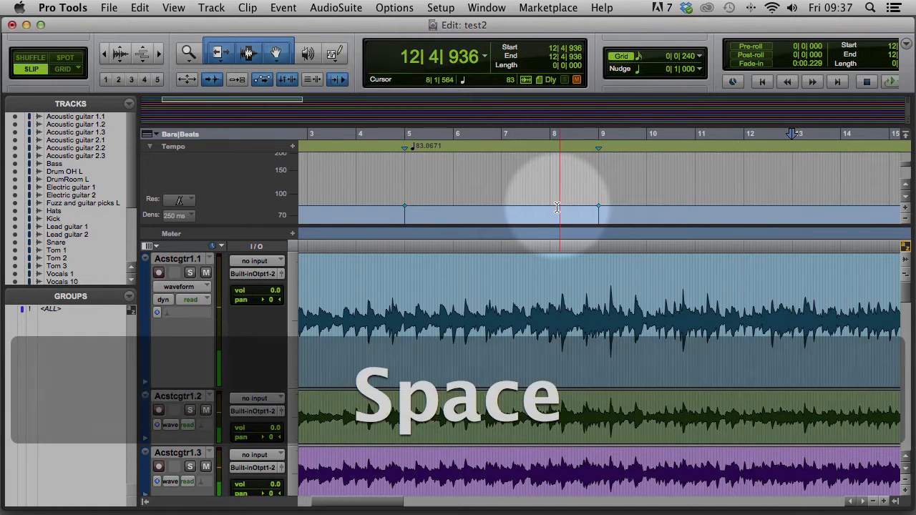
{"action": "key", "text": "super+bracketright"}
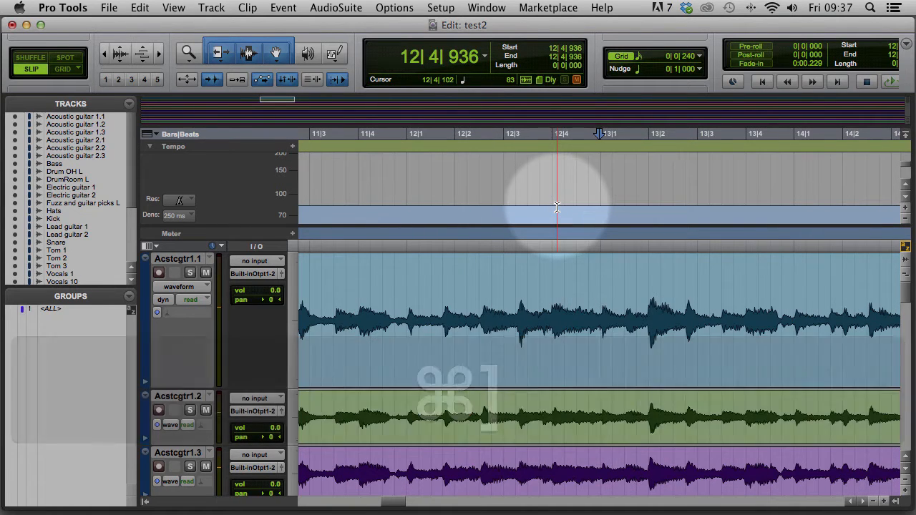
{"action": "key", "text": "Tab"}
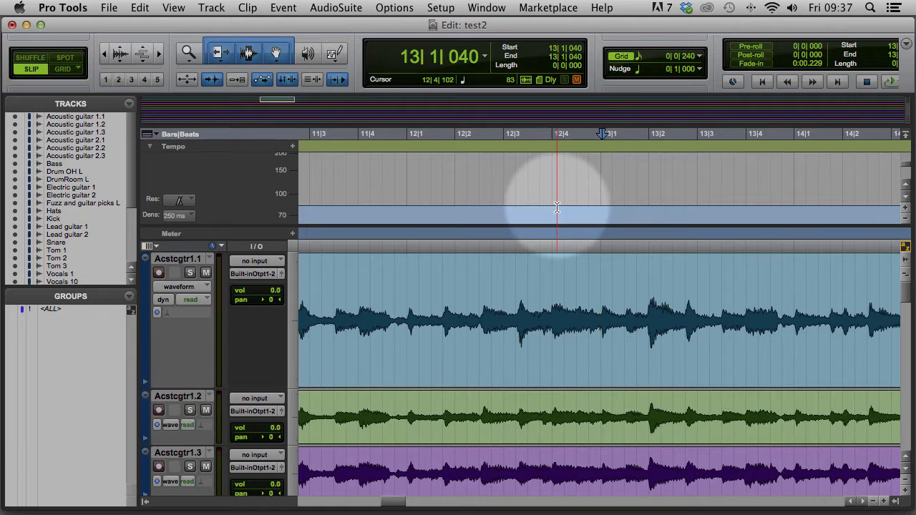
{"action": "key", "text": "shift+Return"}
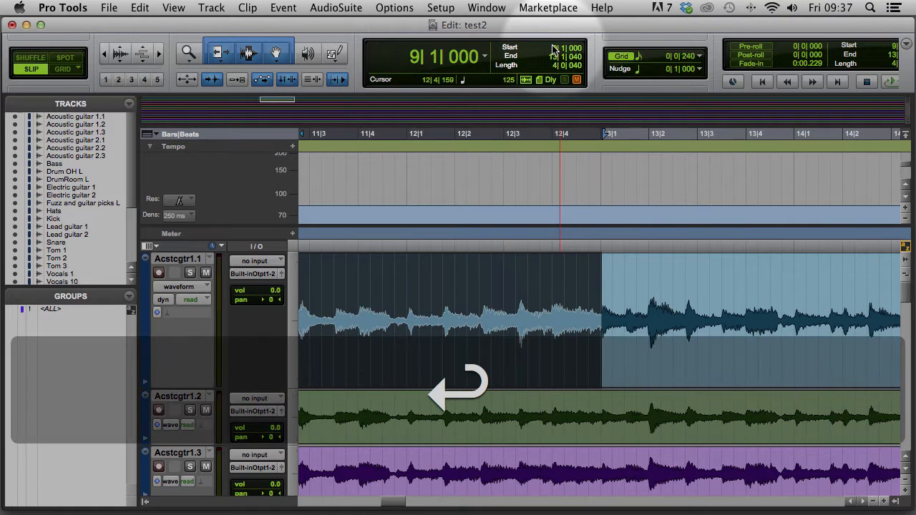
Add a bar 13 marker so bars 9–12 take a tempo of 82.8527
{"action": "key", "text": "super+i"}
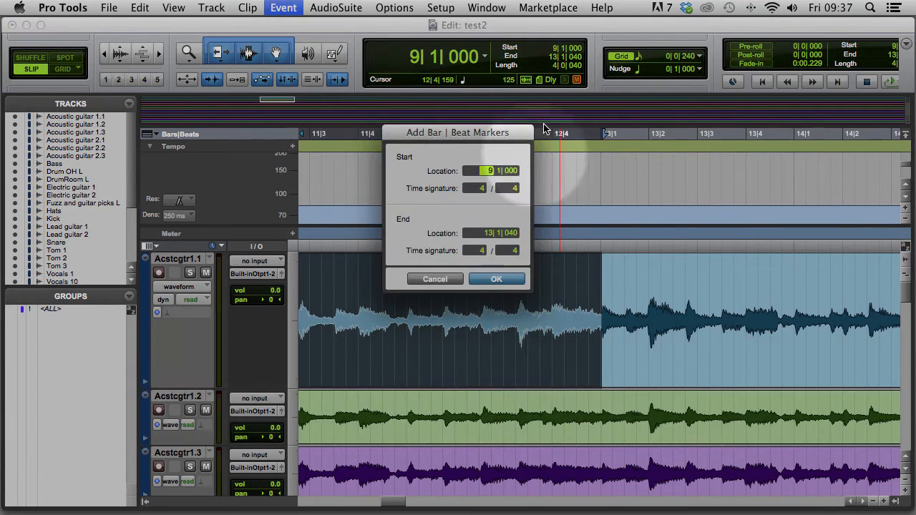
{"action": "left_click", "coordinate": [485, 233]}
{"action": "type", "text": "1"}
{"action": "key", "text": "Return"}
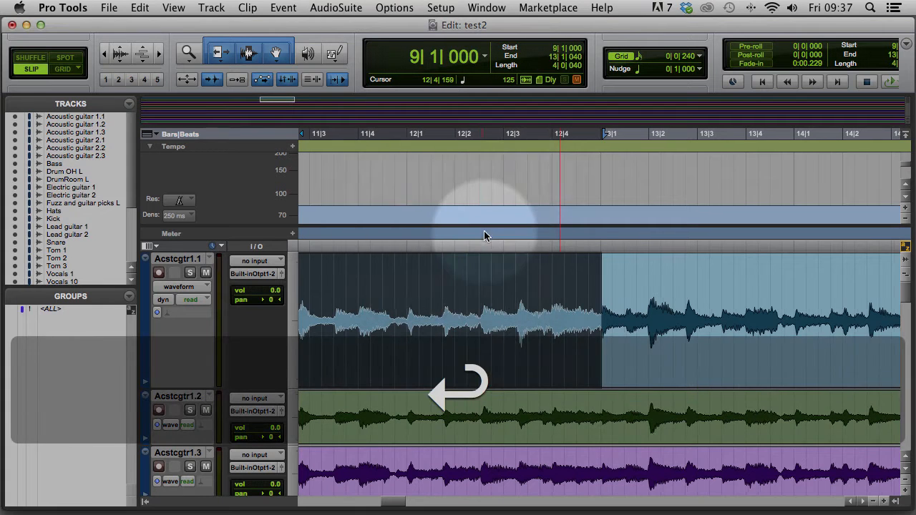
{"action": "key", "text": "super+bracketleft"}
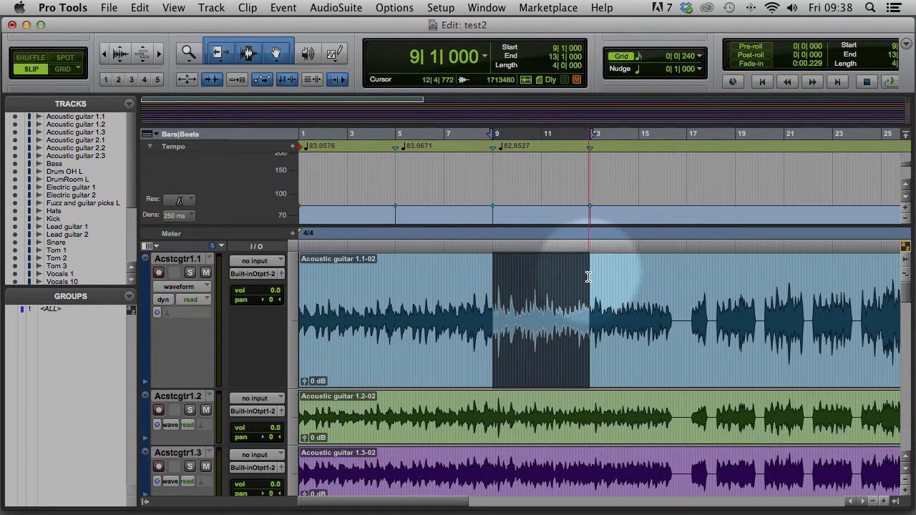
Move the insertion point to bar 13 via the Start counter
{"action": "left_click", "coordinate": [554, 48]}
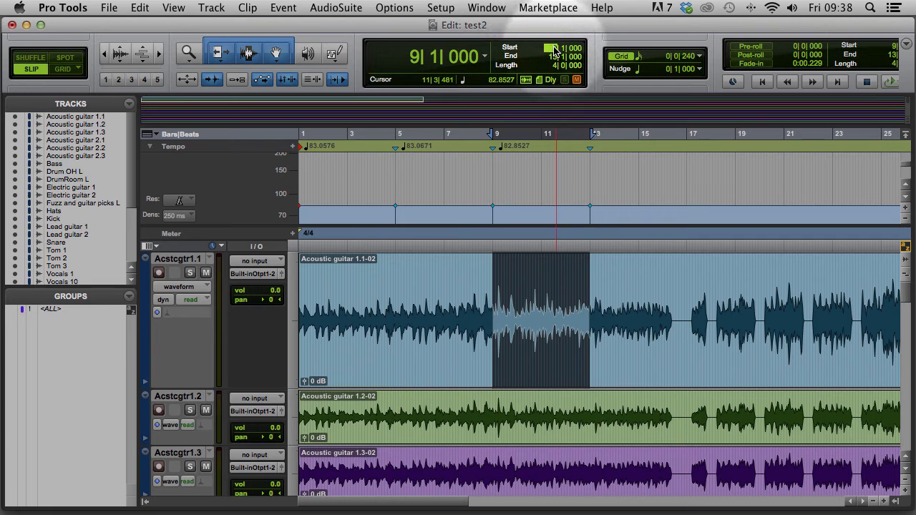
{"action": "type", "text": "13"}
{"action": "key", "text": "Return"}
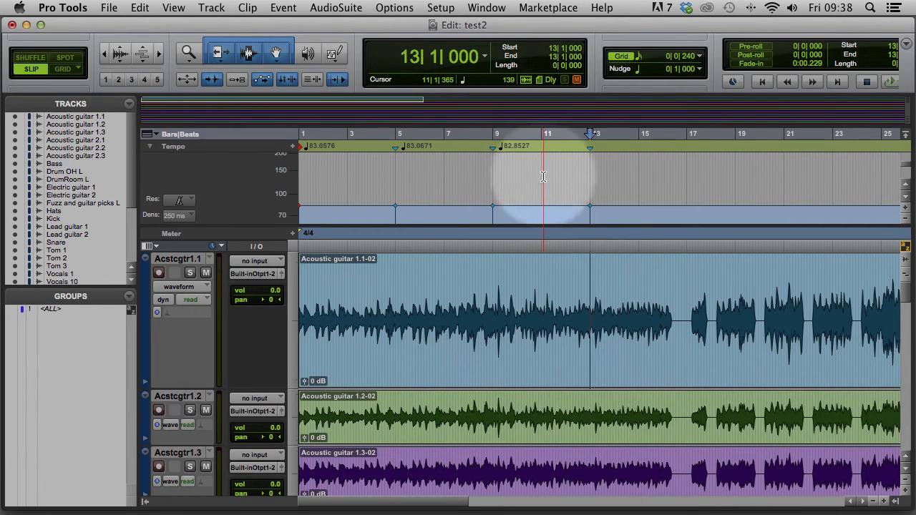
Listen from bar 13 and select 13|1|000 to the guitar downbeat transient at 15|4|917
{"action": "key", "text": "space"}
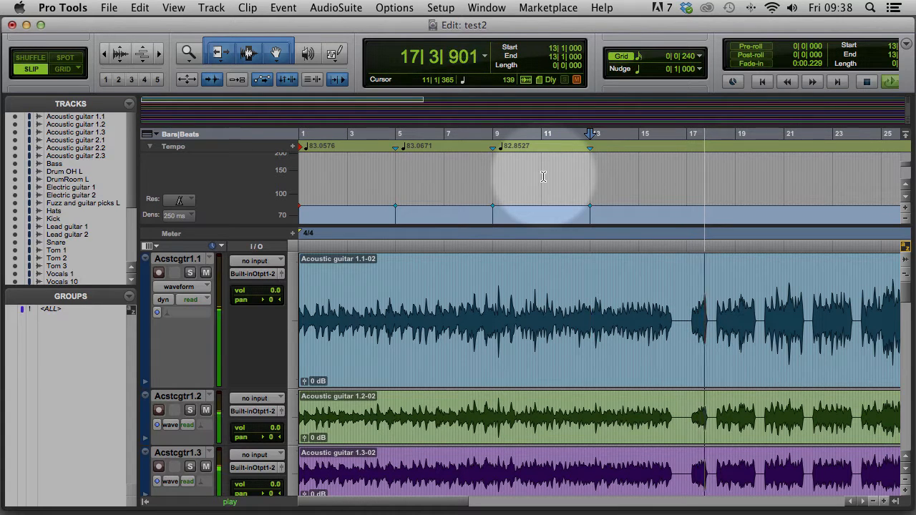
{"action": "key", "text": "space"}
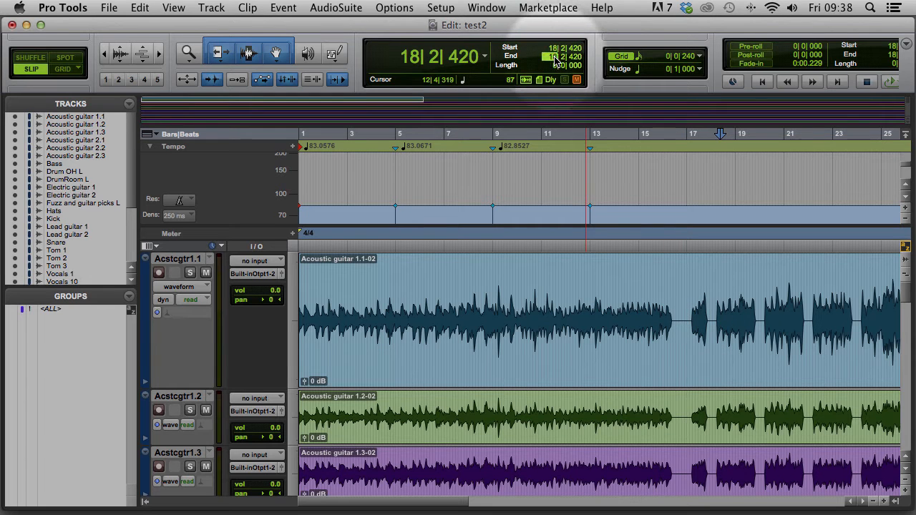
{"action": "type", "text": "13"}
{"action": "key", "text": "Return"}
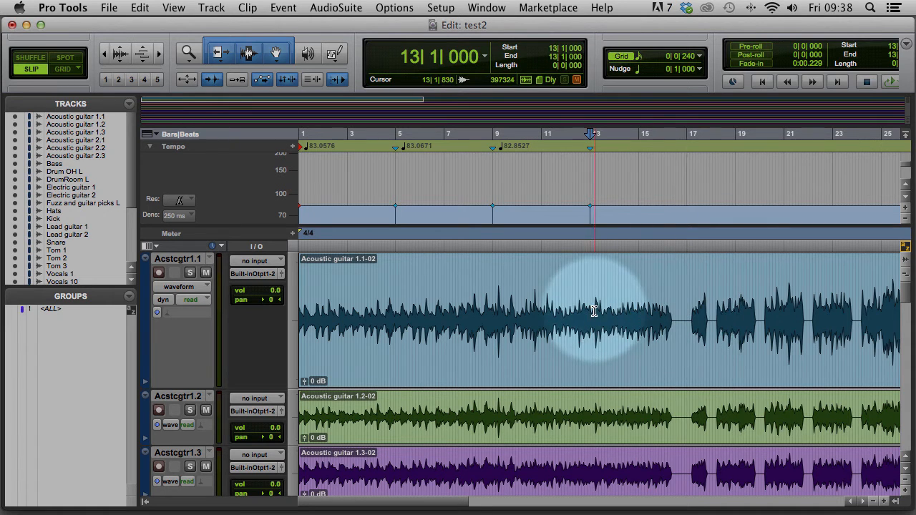
{"action": "key", "text": "super+bracketright"}
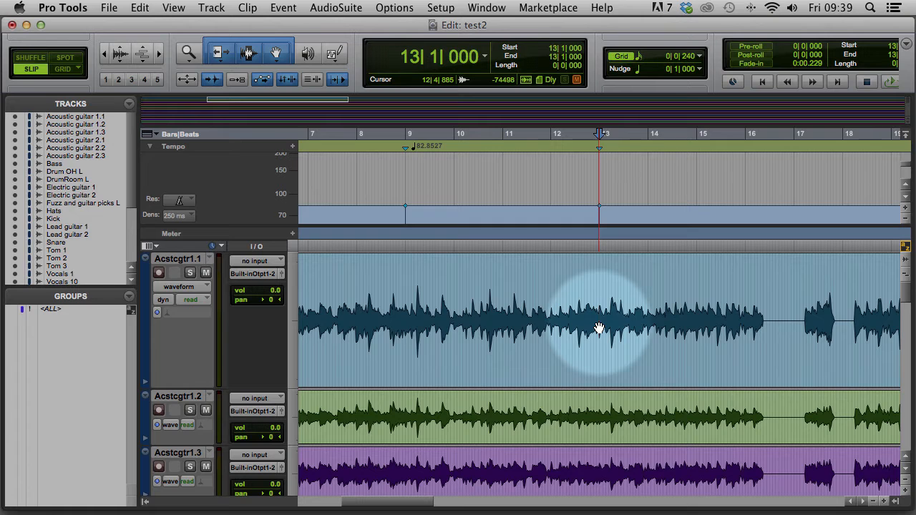
{"action": "key", "text": "space"}
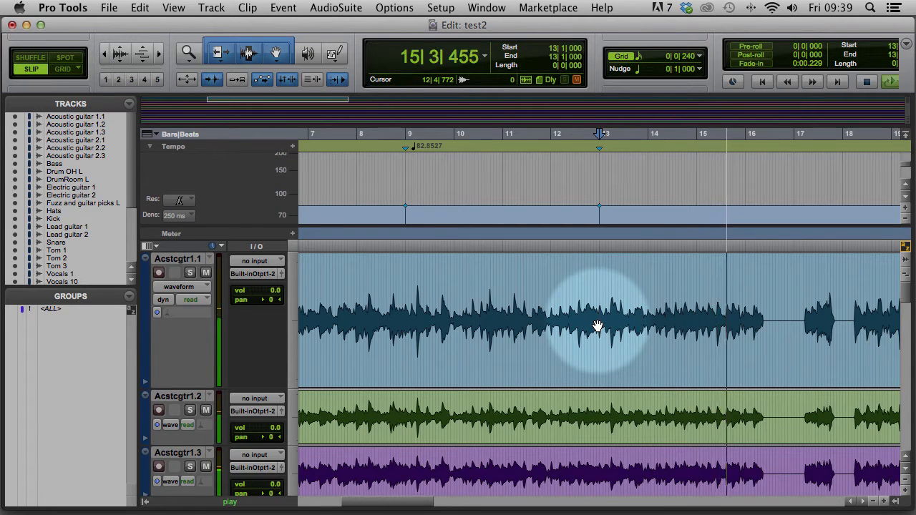
{"action": "key", "text": "space"}
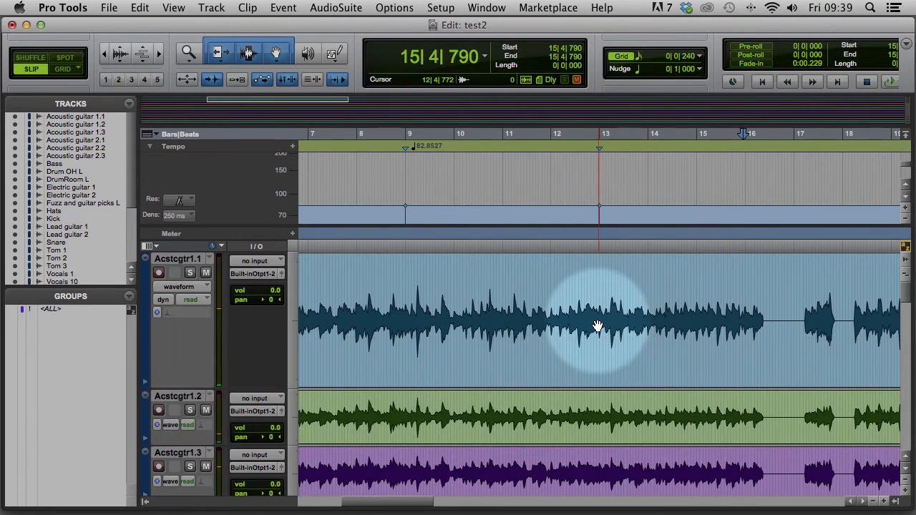
{"action": "key", "text": "super+bracketright"}
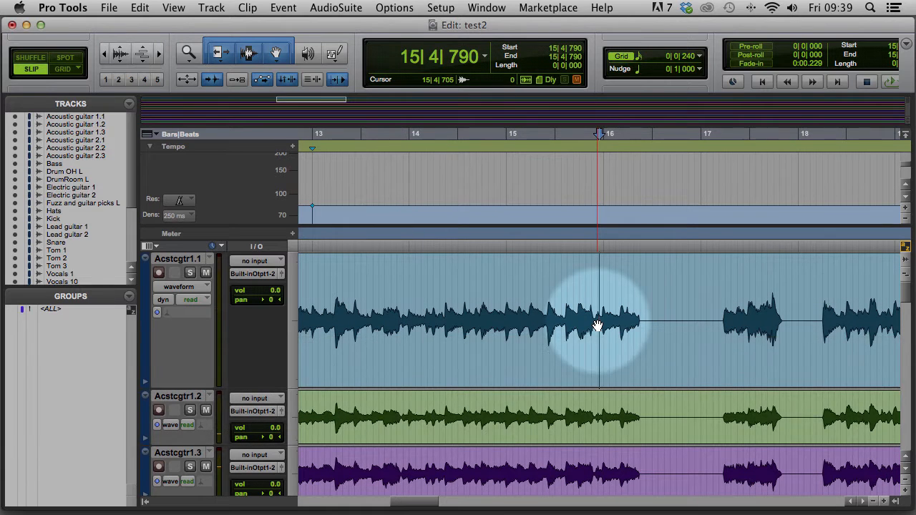
{"action": "key", "text": "Tab"}
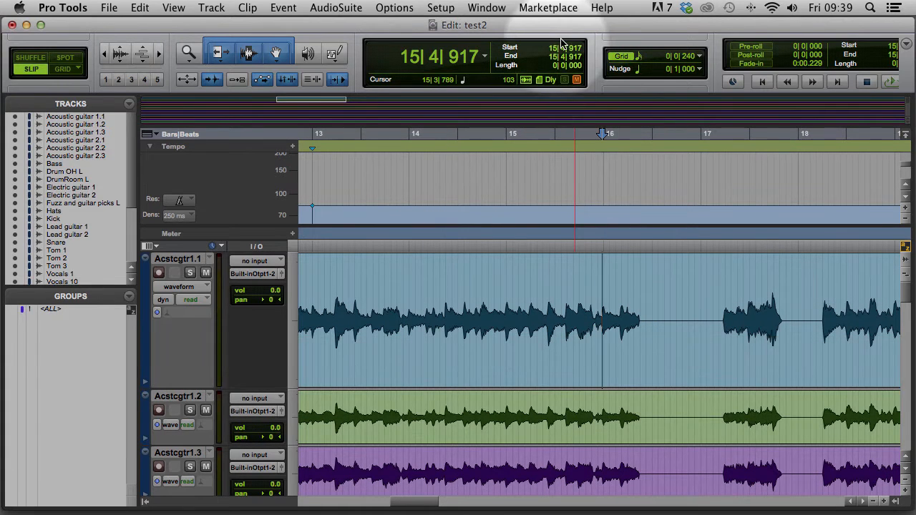
{"action": "type", "text": "13"}
{"action": "key", "text": "Return"}
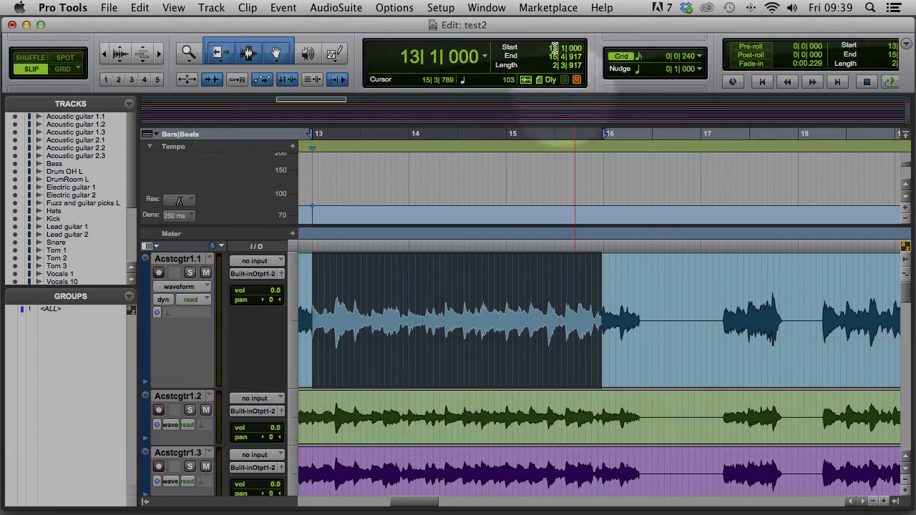
Add a bar 16 marker, giving bars 13–15 a tempo of 83.1609
{"action": "key", "text": "super+i"}
{"action": "left_click", "coordinate": [487, 233]}
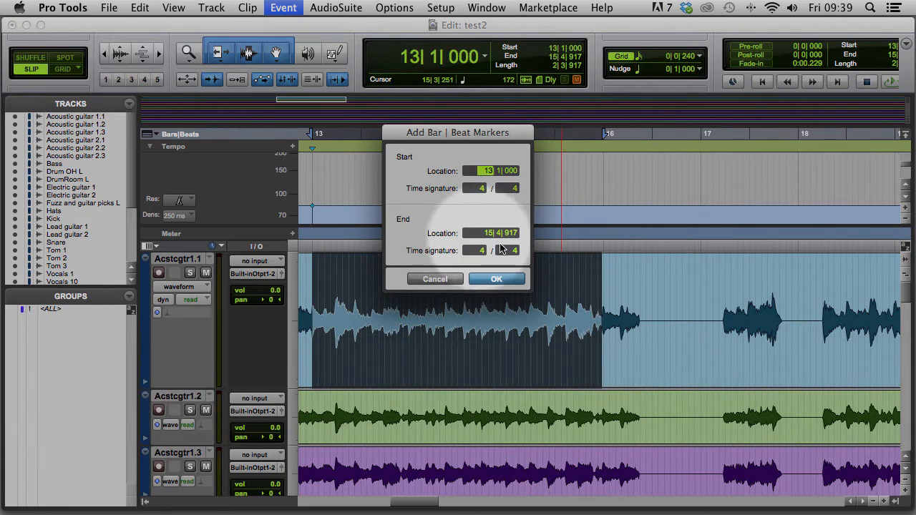
{"action": "type", "text": "16"}
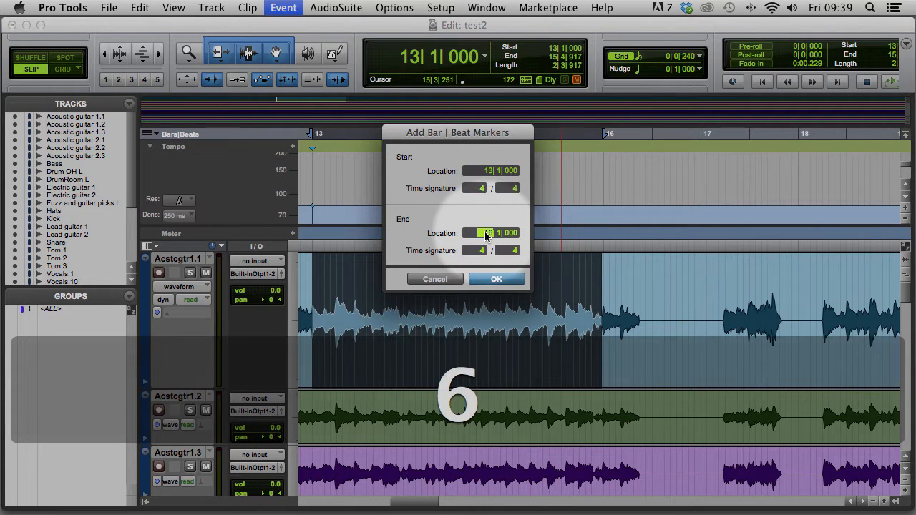
{"action": "left_click", "coordinate": [499, 280]}
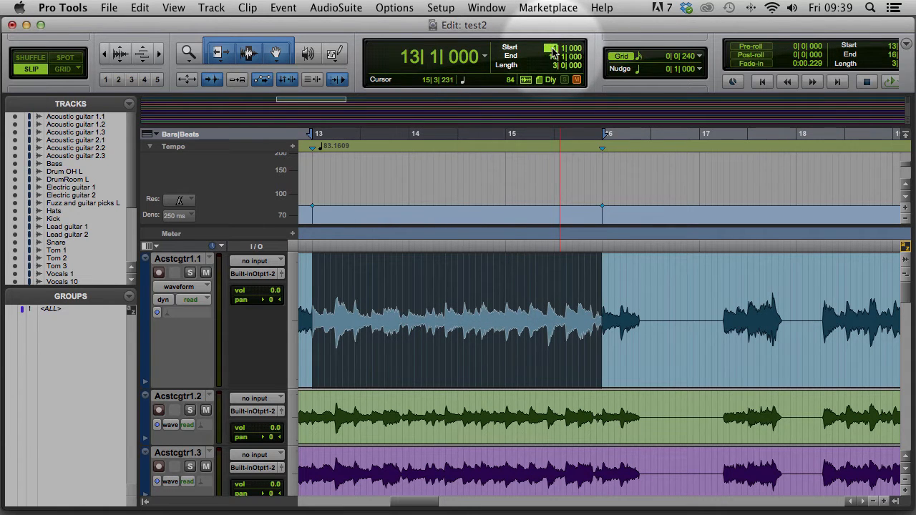
Select from bar 16 to the downbeat transient at 17|3|022 for the next marker
{"action": "type", "text": "6"}
{"action": "key", "text": "Return"}
{"action": "left_click", "coordinate": [633, 318]}
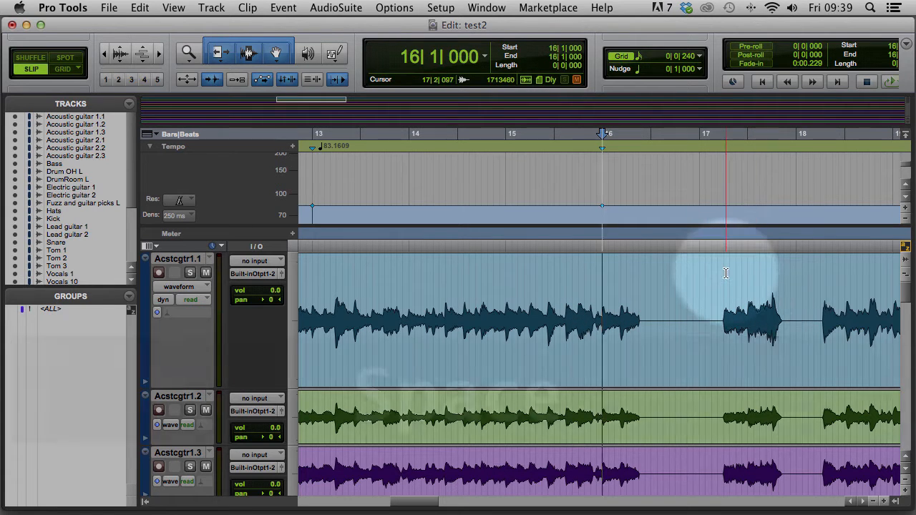
{"action": "key", "text": "space"}
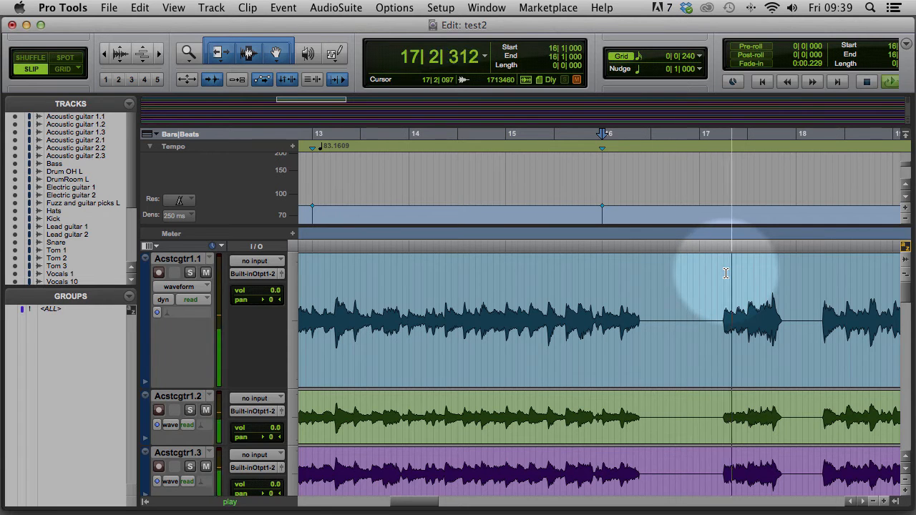
{"action": "key", "text": "space"}
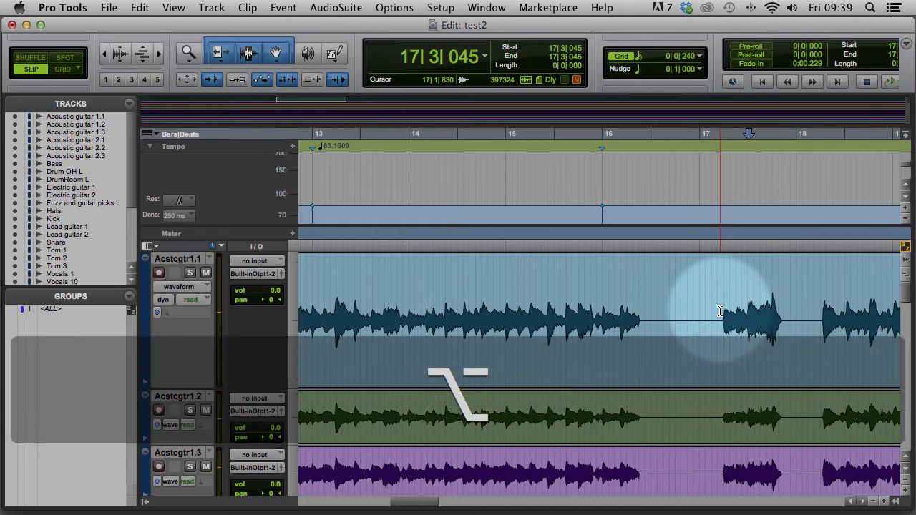
{"action": "key", "text": "alt+Tab"}
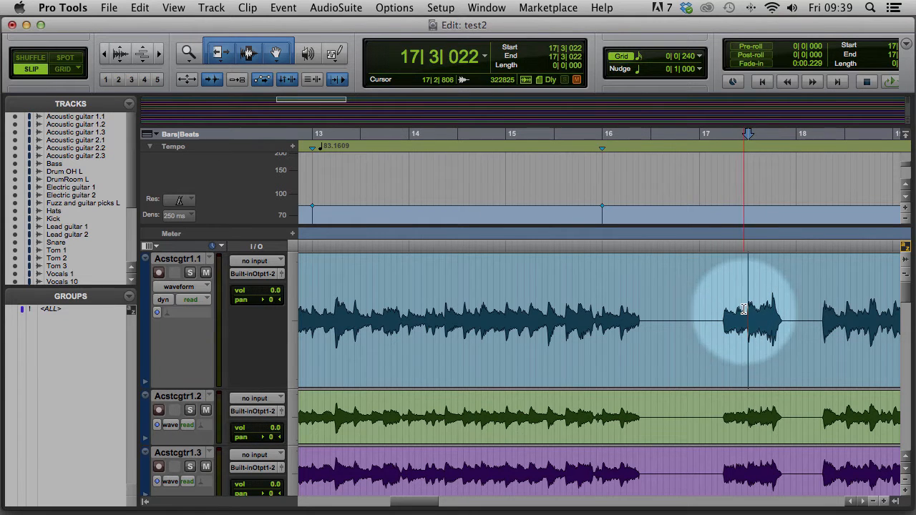
{"action": "left_click", "coordinate": [553, 49]}
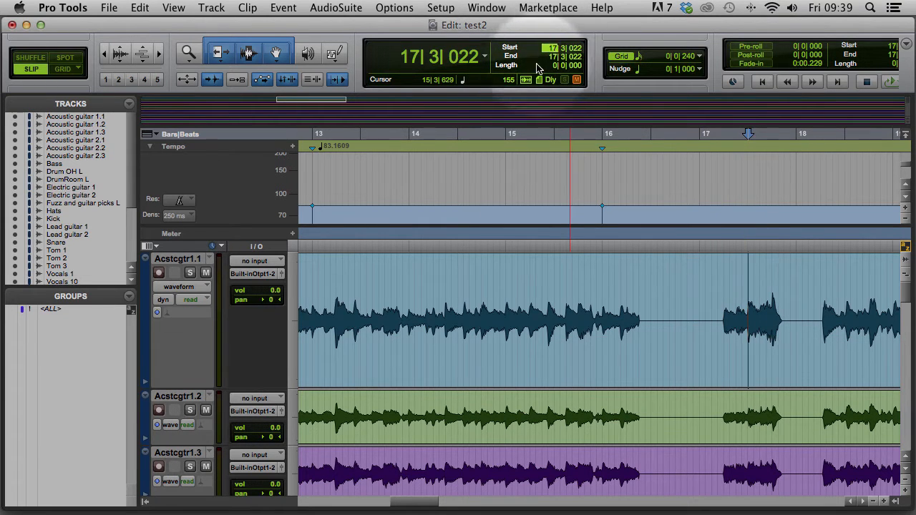
{"action": "type", "text": "16"}
{"action": "key", "text": "Return"}
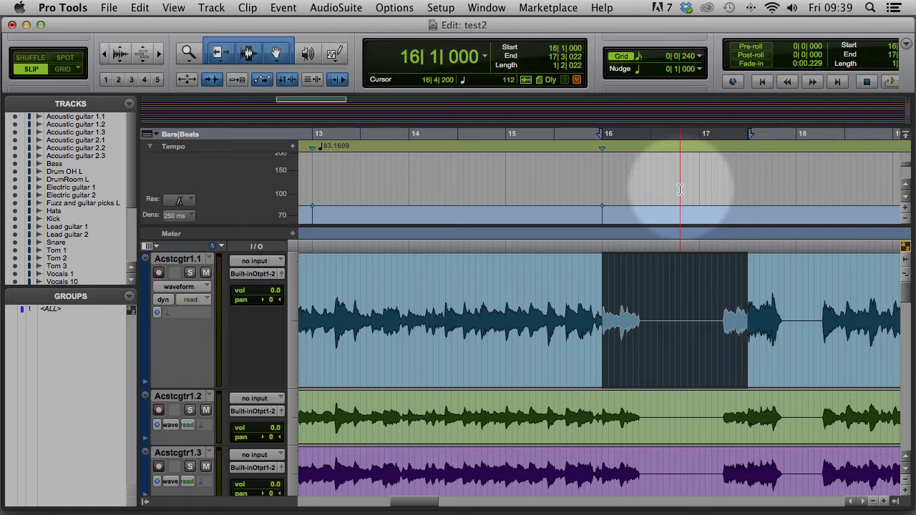
{"action": "key", "text": "super+i"}
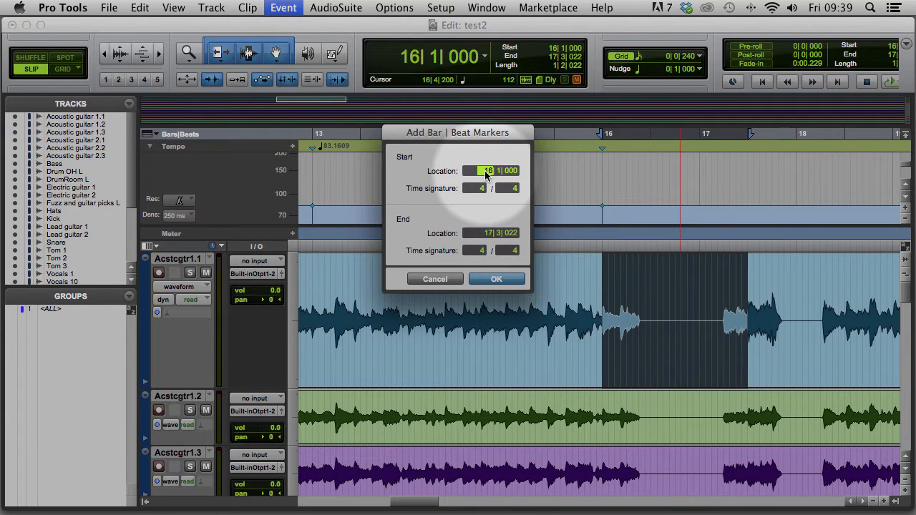
Make bar 16 a 6/4 bar at 82.8491 BPM, with 4/4 resuming at bar 17|1|000
{"action": "key", "text": "shift+super+2"}
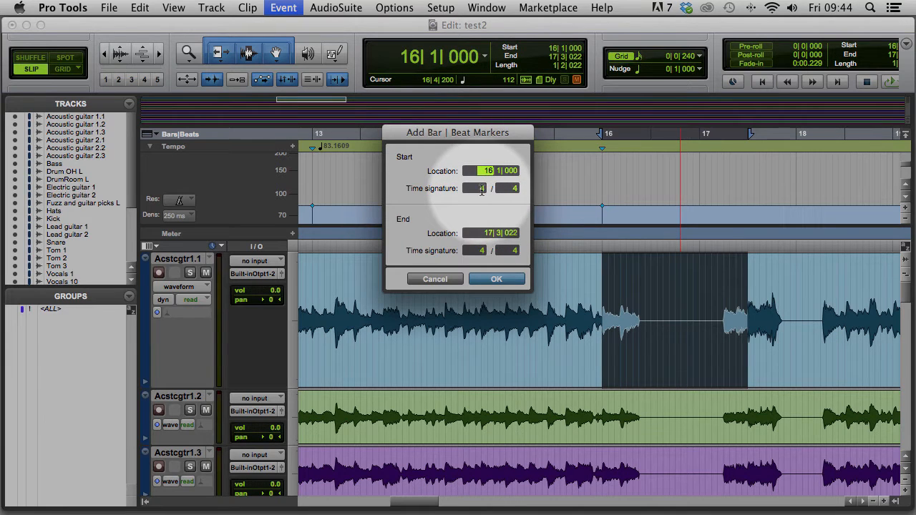
{"action": "left_click", "coordinate": [481, 189]}
{"action": "type", "text": "6"}
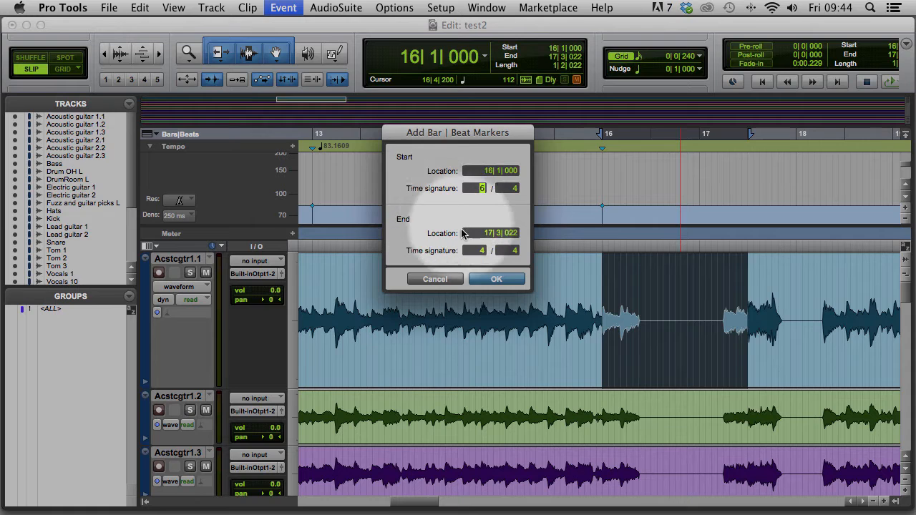
{"action": "left_click", "coordinate": [484, 234]}
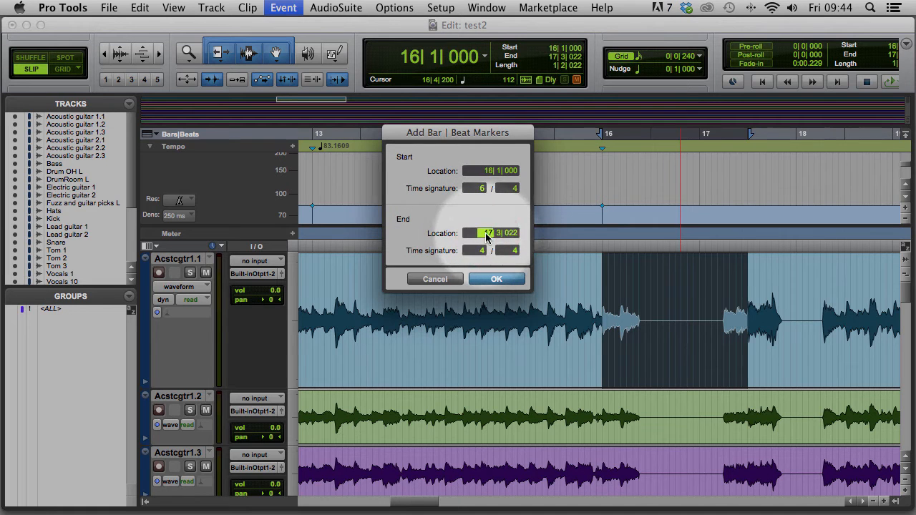
{"action": "type", "text": "17"}
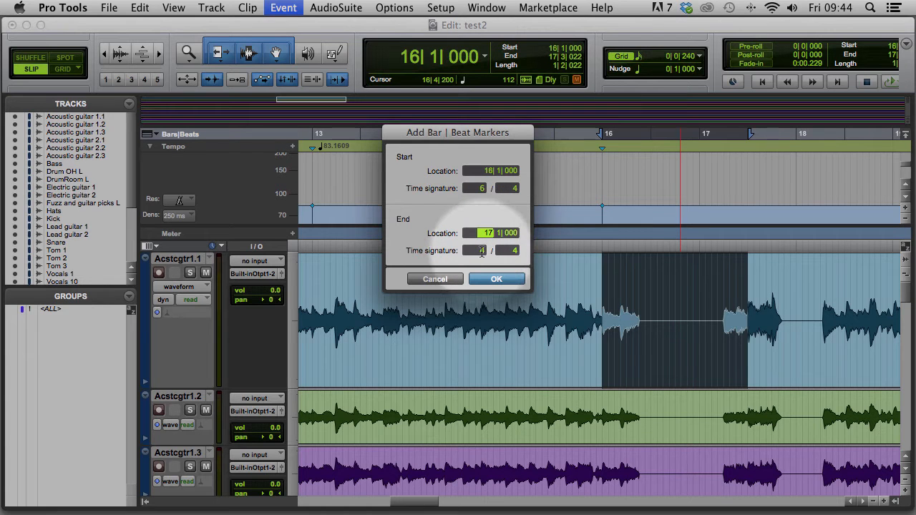
{"action": "left_click", "coordinate": [496, 280]}
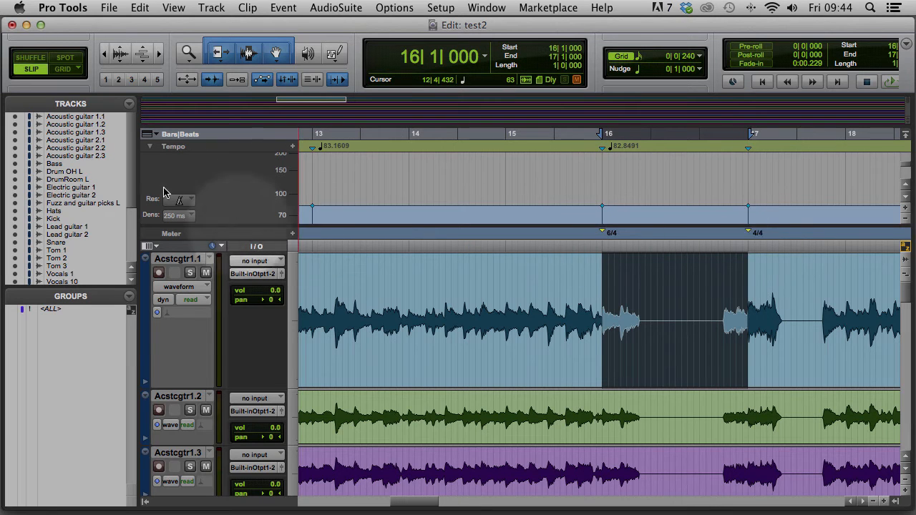
Set the start to bar 17 and play the song from there
{"action": "left_click", "coordinate": [147, 135]}
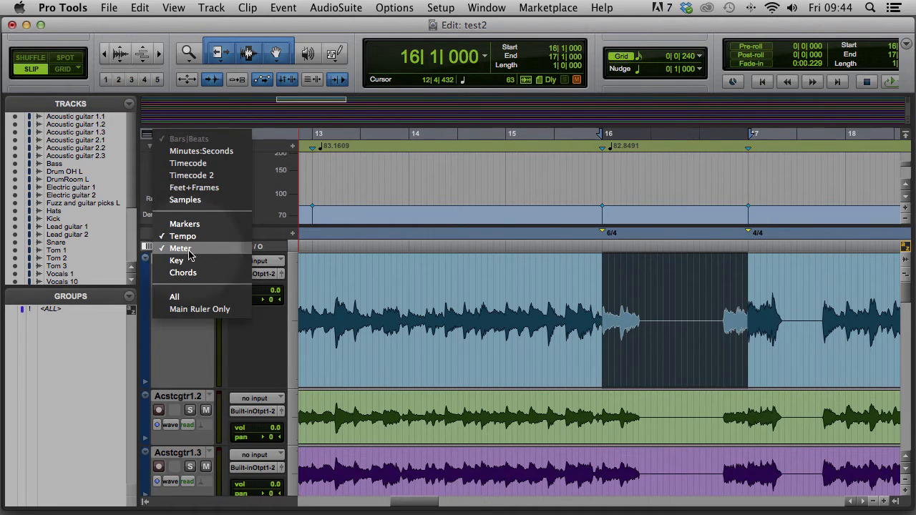
{"action": "left_click", "coordinate": [276, 134]}
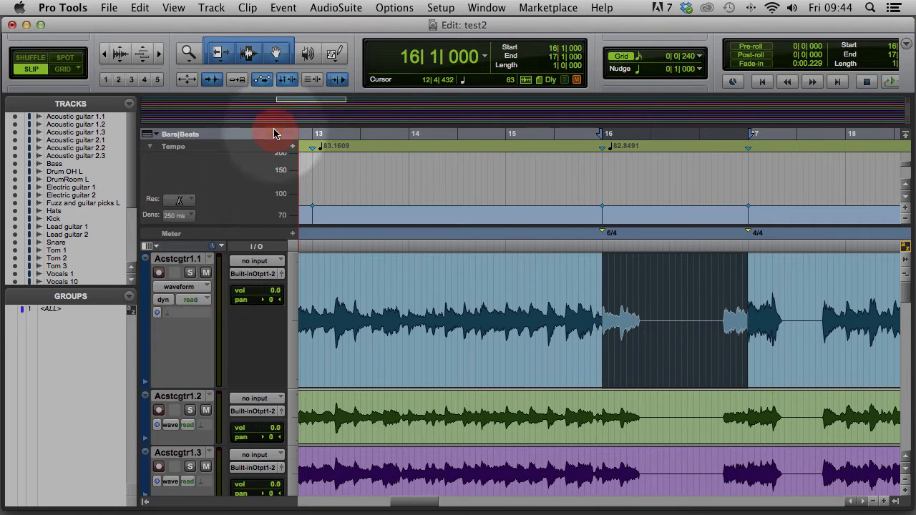
{"action": "left_click", "coordinate": [555, 50]}
{"action": "type", "text": "17"}
{"action": "key", "text": "Return"}
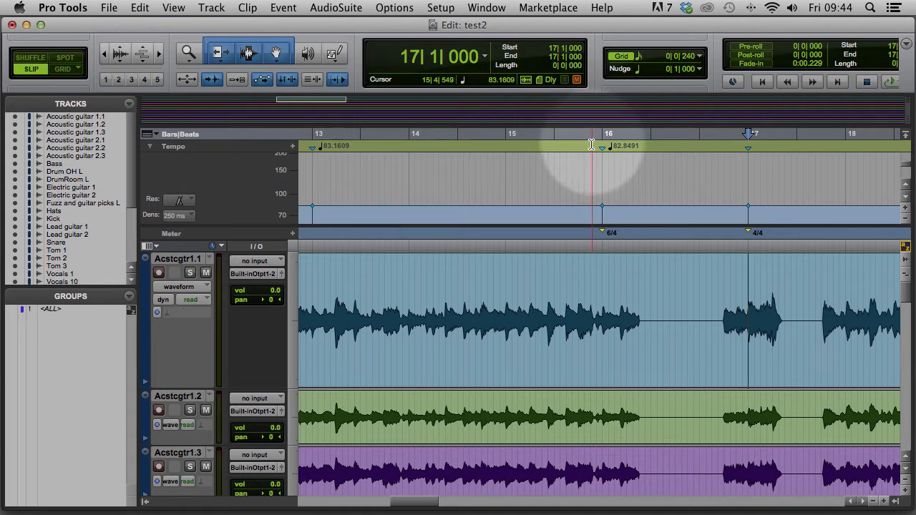
{"action": "key", "text": "space"}
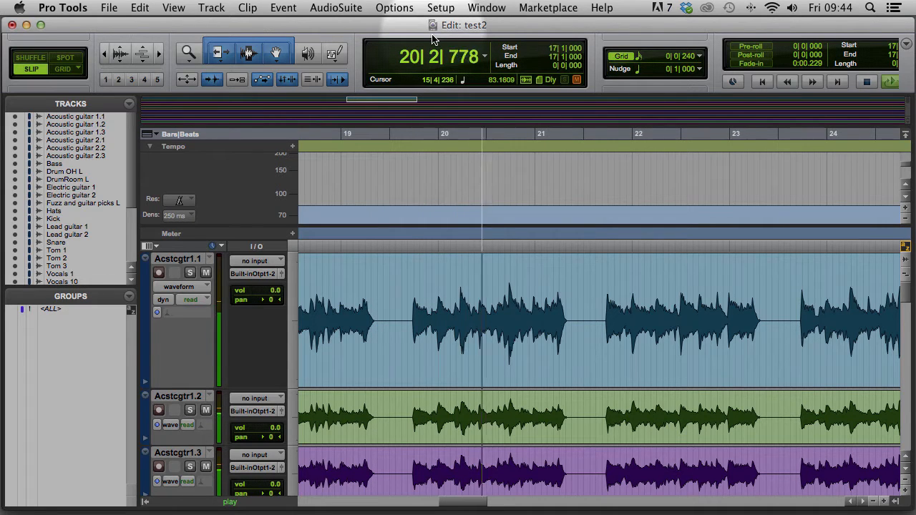
Select bar 17 to the guitar transient and add a bar 21 marker there
{"action": "key", "text": "space"}
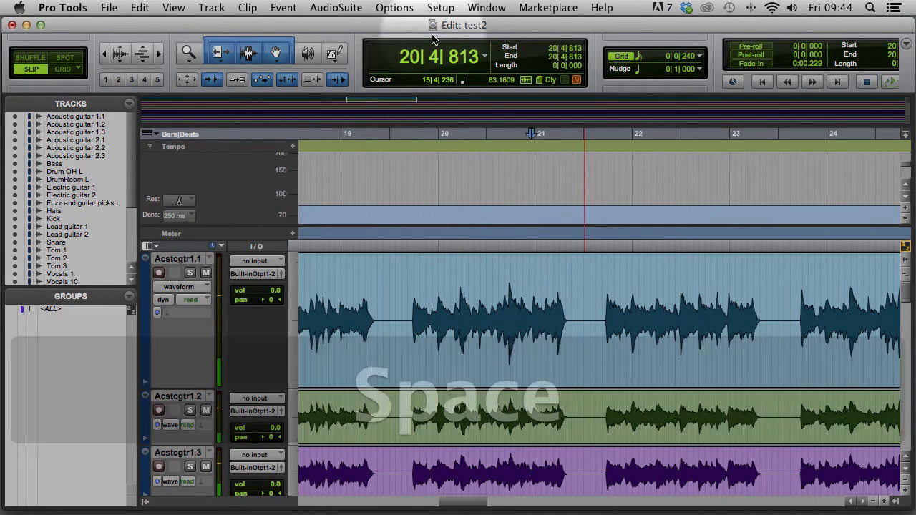
{"action": "key", "text": "Tab"}
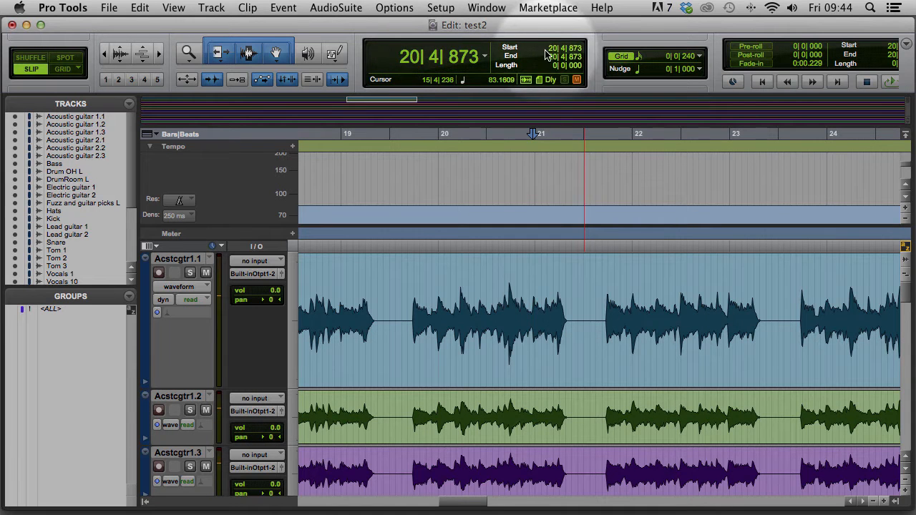
{"action": "left_click", "coordinate": [550, 48]}
{"action": "type", "text": "17| 1| 000"}
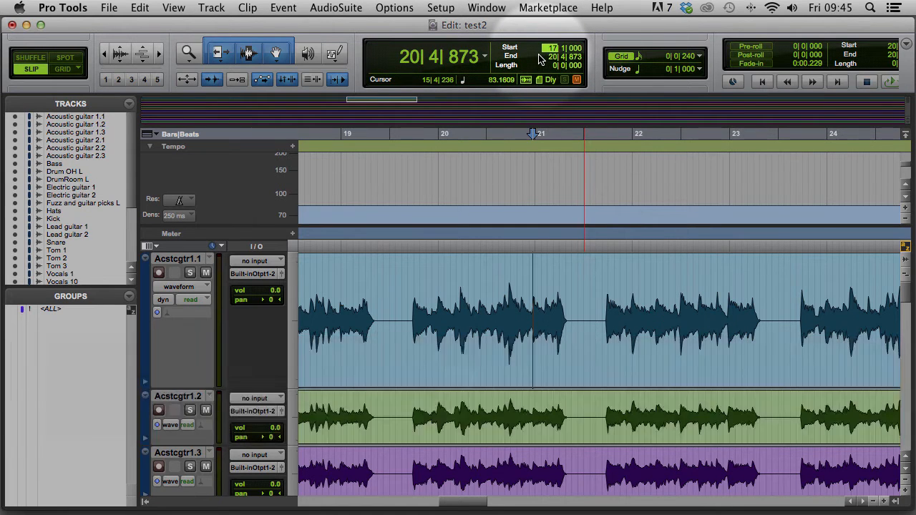
{"action": "key", "text": "Return"}
{"action": "key", "text": "cmd+i"}
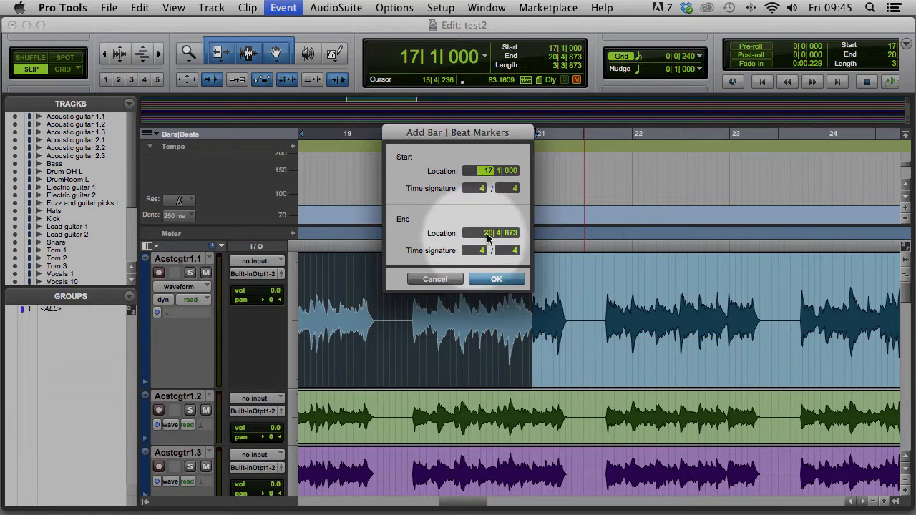
{"action": "left_click", "coordinate": [490, 235]}
{"action": "type", "text": "21"}
{"action": "key", "text": "Return"}
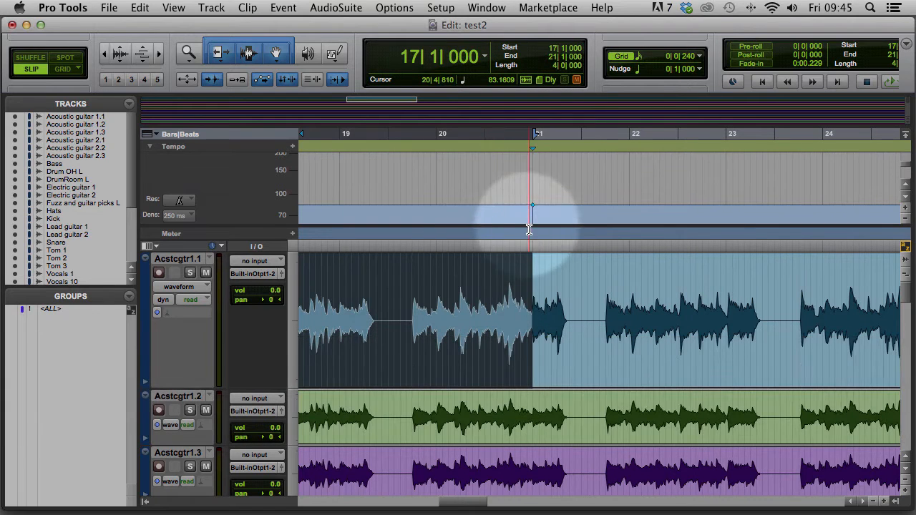
Play from bar 21 and locate the guitar transient at bar 25
{"action": "left_click", "coordinate": [553, 48]}
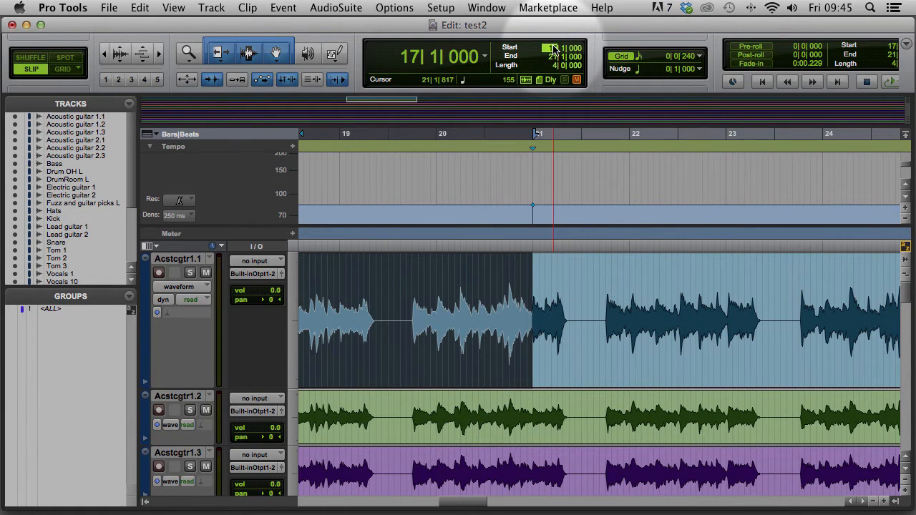
{"action": "type", "text": "21"}
{"action": "key", "text": "Return"}
{"action": "key", "text": "space"}
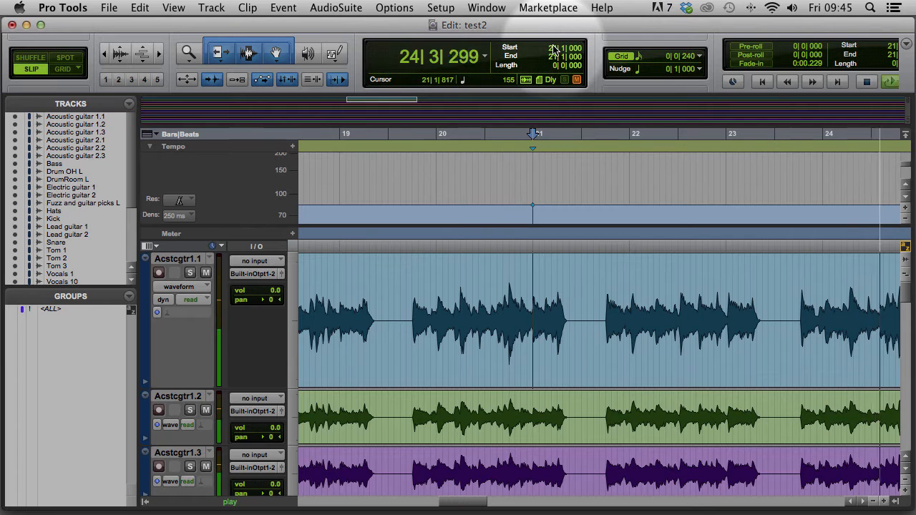
{"action": "key", "text": "space"}
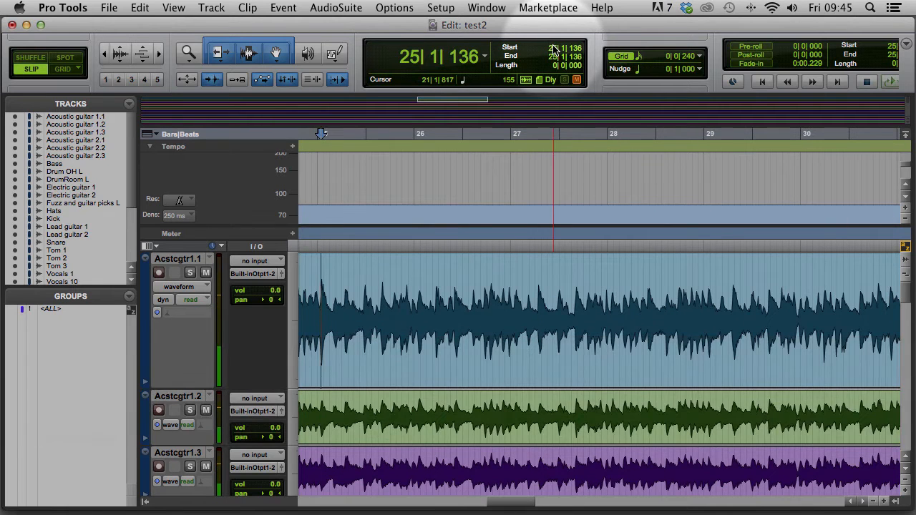
{"action": "key", "text": "alt+Tab"}
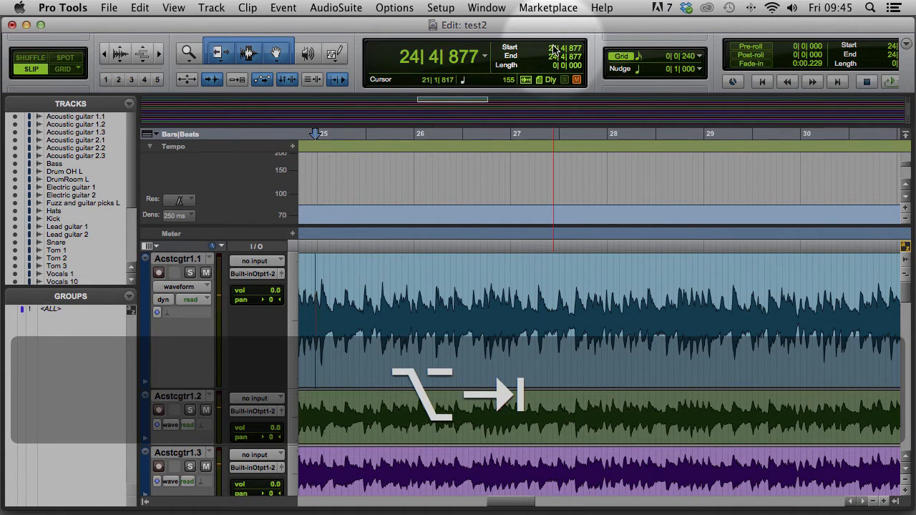
{"action": "key", "text": "Tab"}
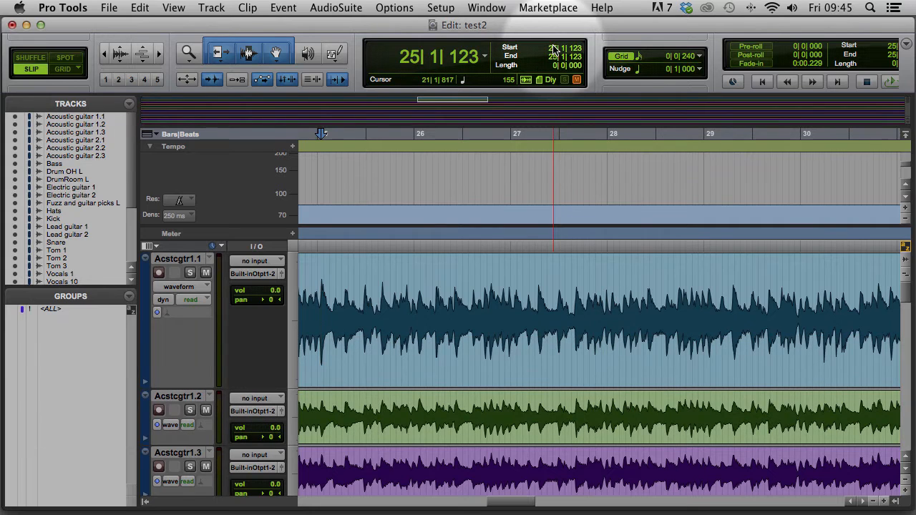
Select from bar 21 to that transient and add a bar 25 marker
{"action": "left_click", "coordinate": [553, 49]}
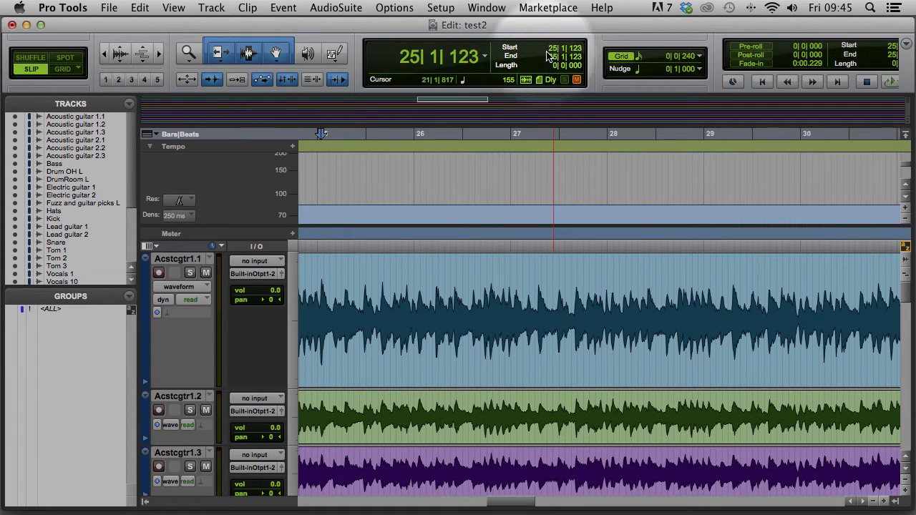
{"action": "type", "text": "21"}
{"action": "key", "text": "Return"}
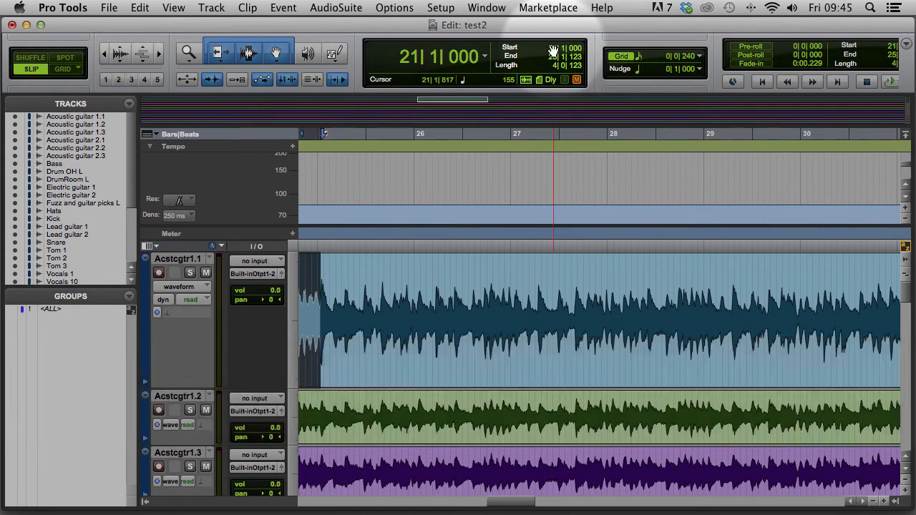
{"action": "key", "text": "super+i"}
{"action": "left_click", "coordinate": [488, 234]}
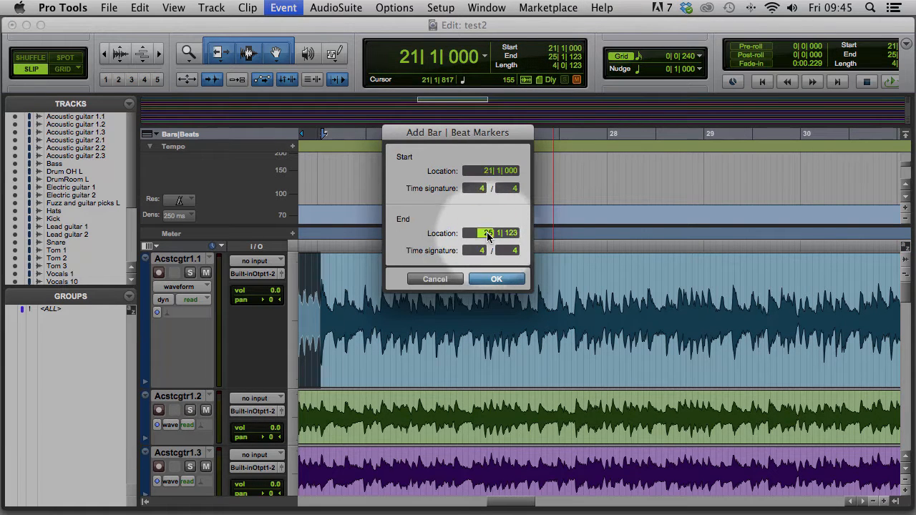
{"action": "type", "text": "25"}
{"action": "key", "text": "Return"}
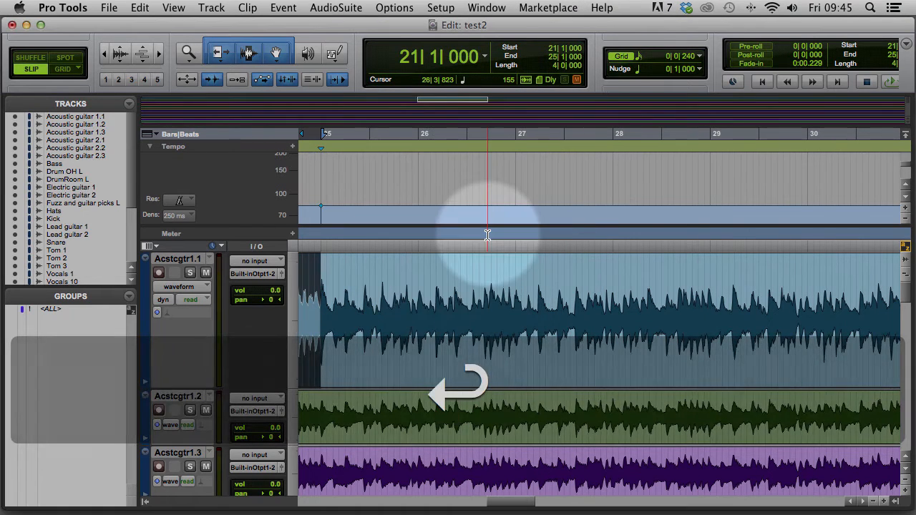
{"action": "mouse_move", "coordinate": [522, 501]}
{"action": "left_mouse_down"}
{"action": "mouse_move", "coordinate": [472, 502]}
{"action": "mouse_move", "coordinate": [505, 507]}
{"action": "left_mouse_up"}
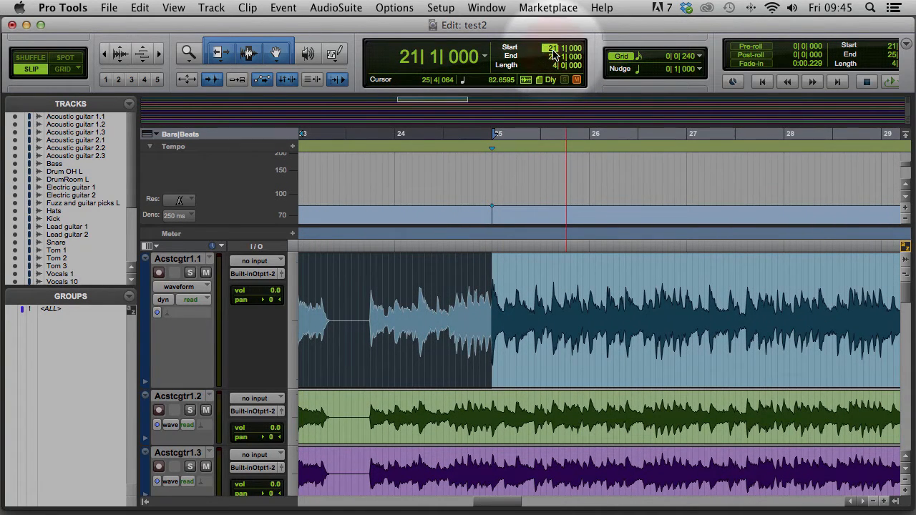
Select 25|1|000 to the guitar downbeat at 28|4|883 and edit the marker's End Location bar
{"action": "type", "text": "25"}
{"action": "key", "text": "Return"}
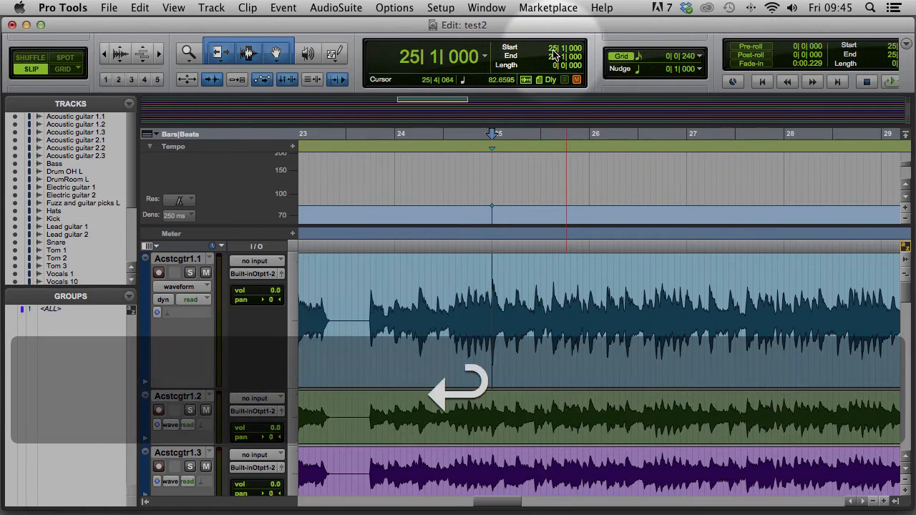
{"action": "key", "text": "space"}
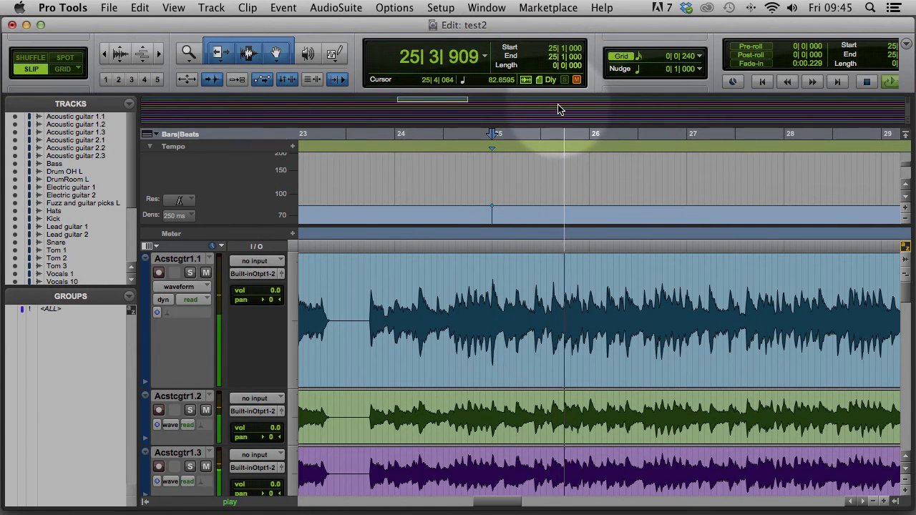
{"action": "key", "text": "shift+XF86AudioLowerVolume"}
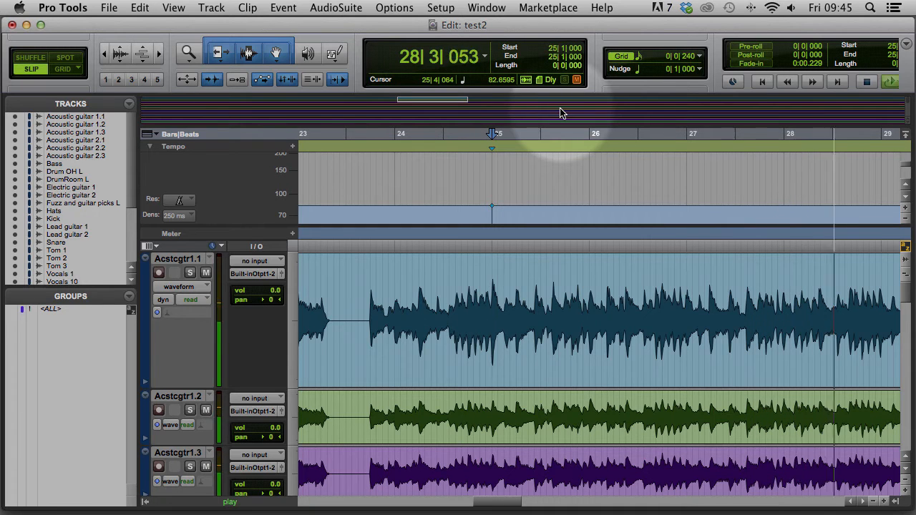
{"action": "key", "text": "space"}
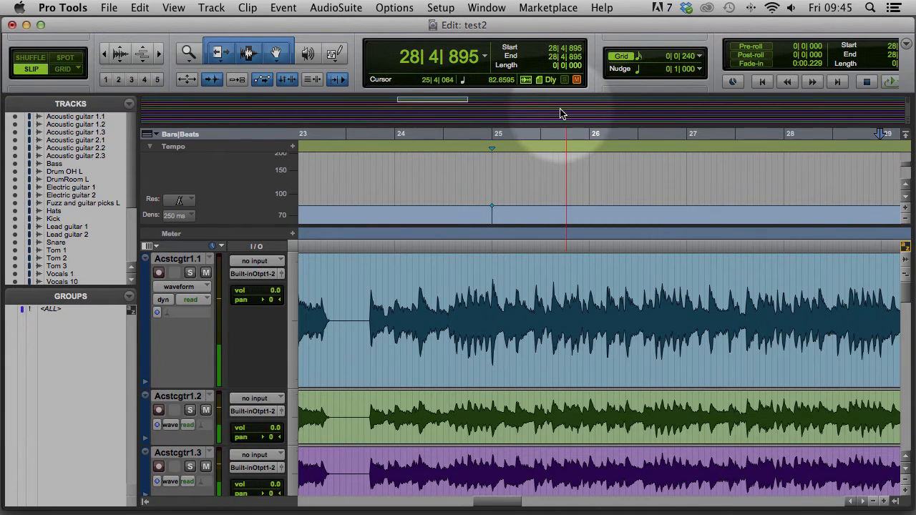
{"action": "key", "text": "Tab"}
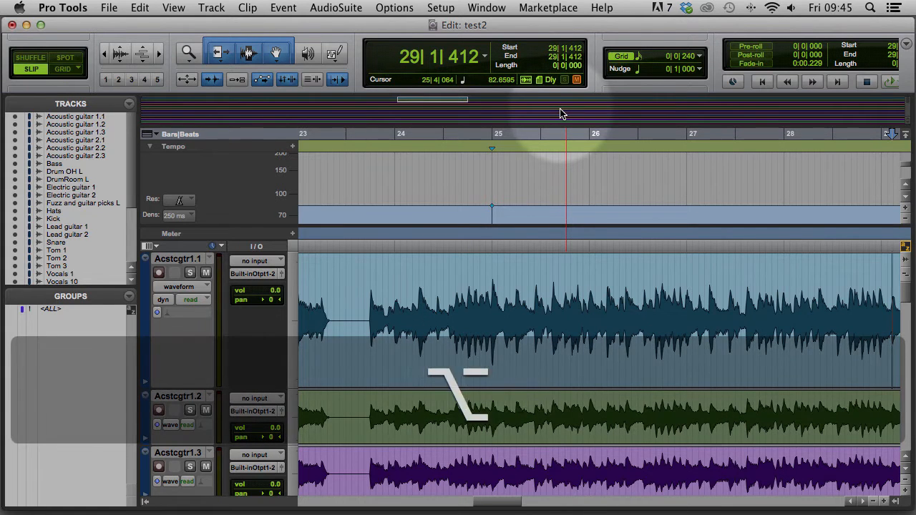
{"action": "key", "text": "alt+Tab"}
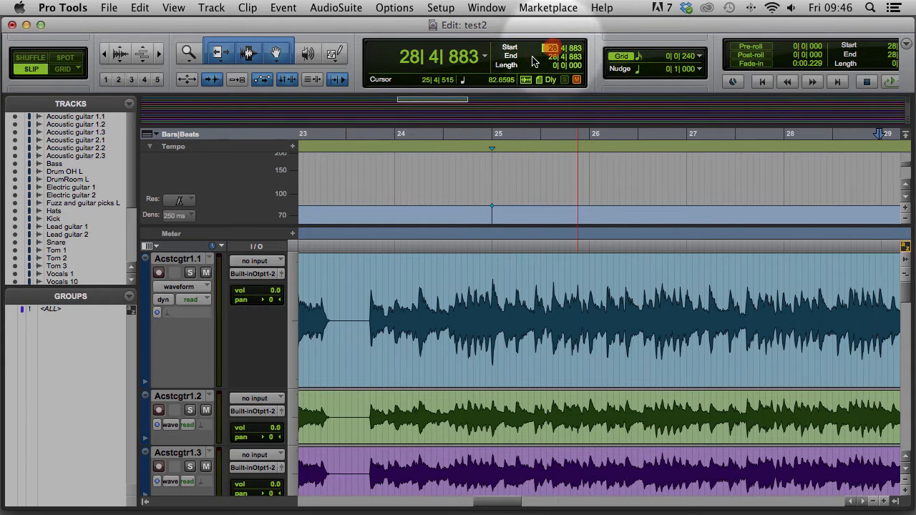
{"action": "type", "text": "25"}
{"action": "key", "text": "Return"}
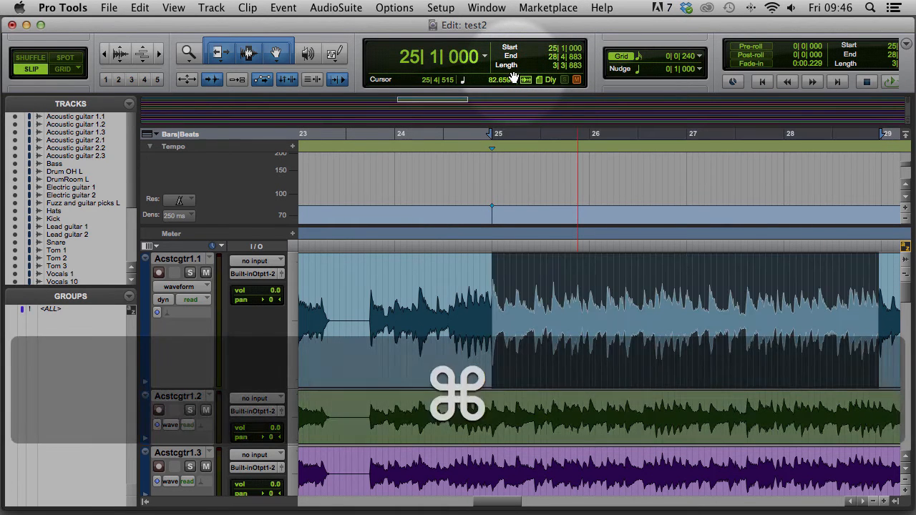
{"action": "key", "text": "super+i"}
{"action": "left_click", "coordinate": [486, 234]}
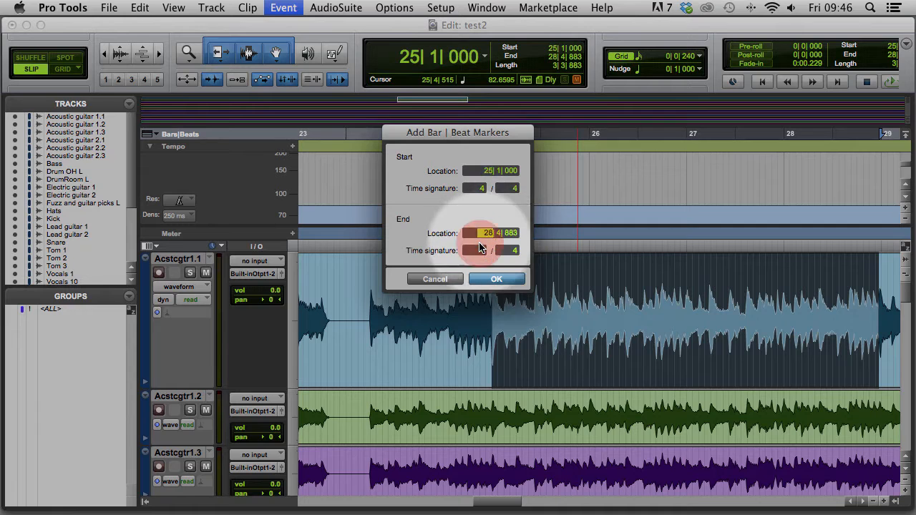
Add a Bar|Beat marker making the transient bar 29
{"action": "type", "text": "29"}
{"action": "key", "text": "Return"}
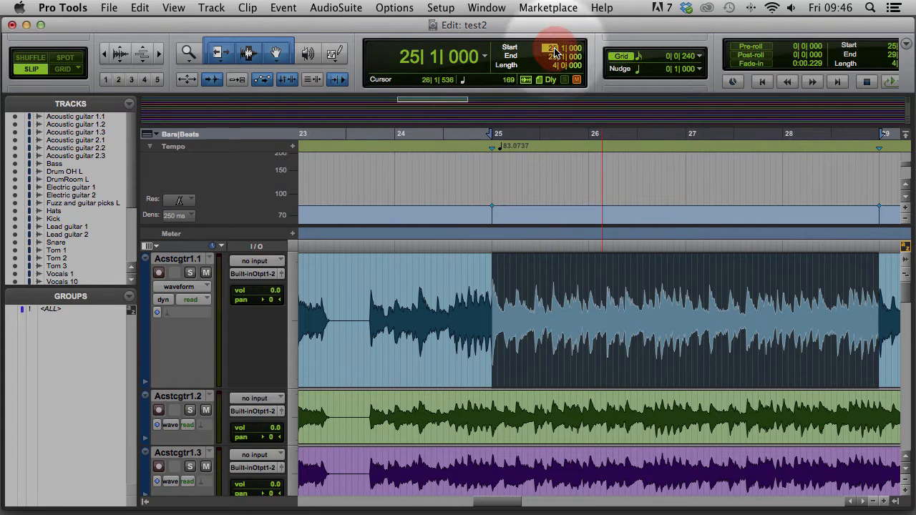
{"action": "key", "text": "Return"}
Select from bar 29 to the transient before bar 33 and edit the marker's End Location bar
{"action": "key", "text": "space"}
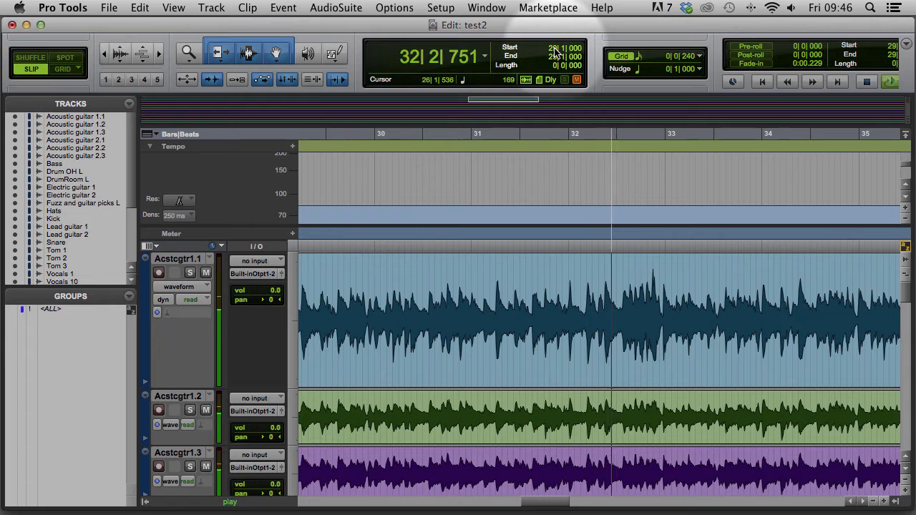
{"action": "key", "text": "space"}
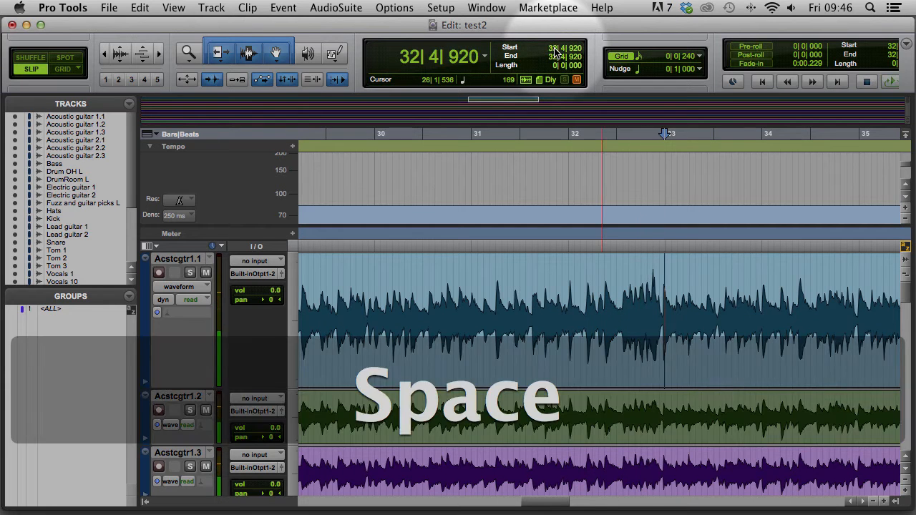
{"action": "key", "text": "alt"}
{"action": "key", "text": "alt+Tab"}
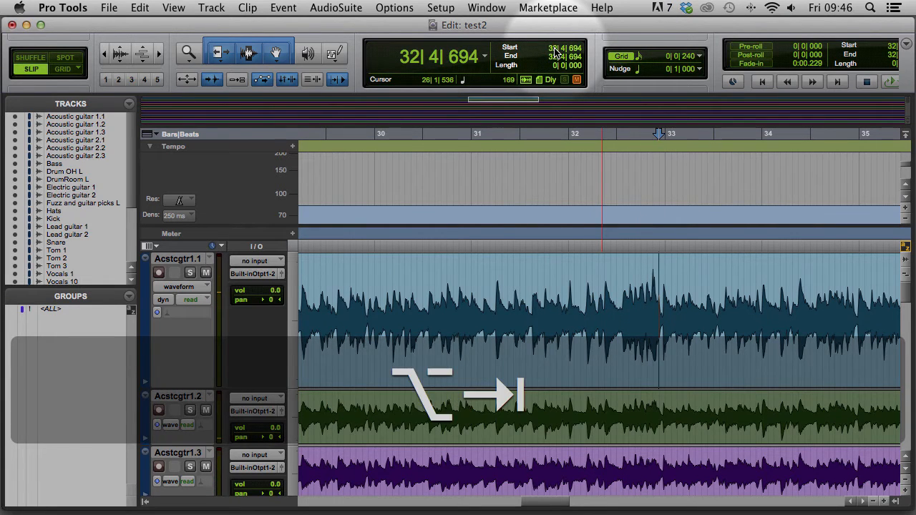
{"action": "key", "text": "Tab"}
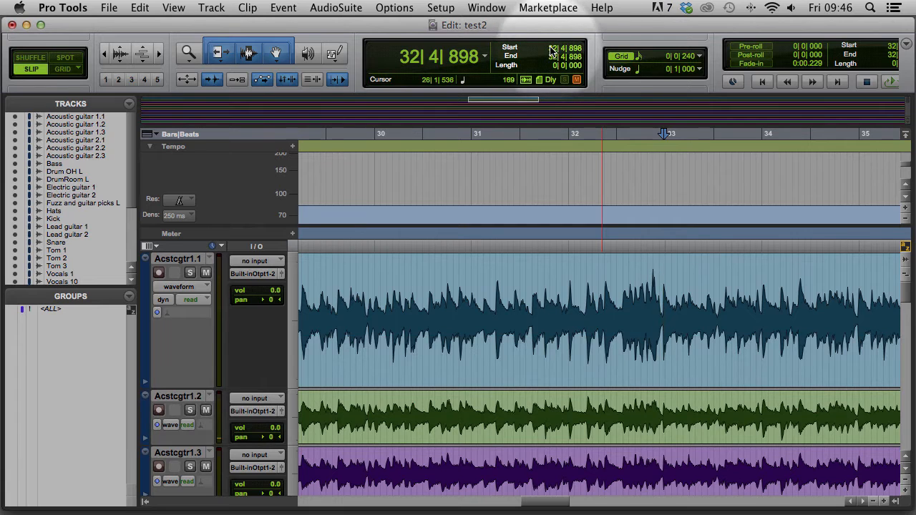
{"action": "left_click", "coordinate": [551, 49]}
{"action": "type", "text": "28"}
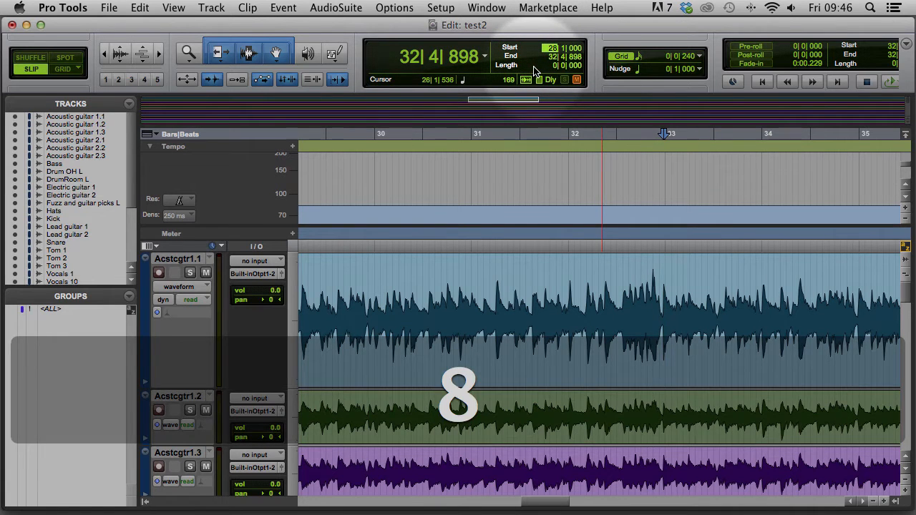
{"action": "key", "text": "BackSpace"}
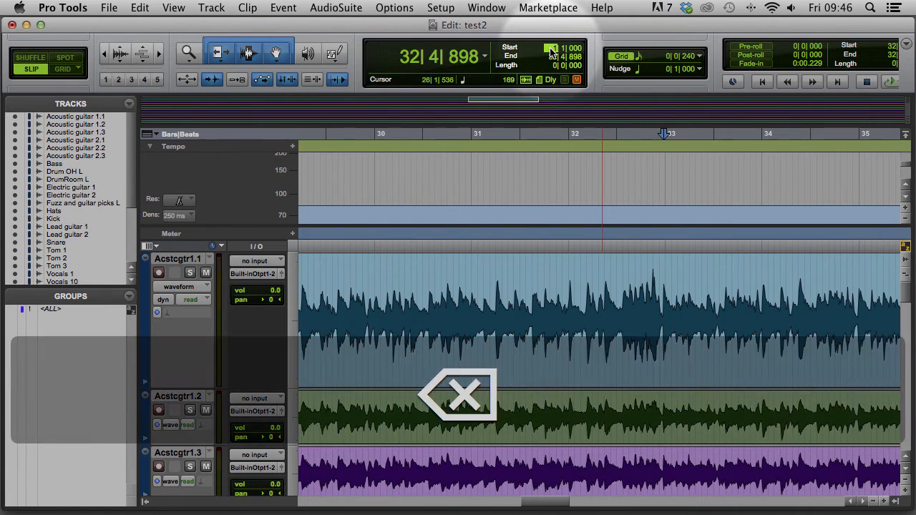
{"action": "type", "text": "9|"}
{"action": "key", "text": "Return"}
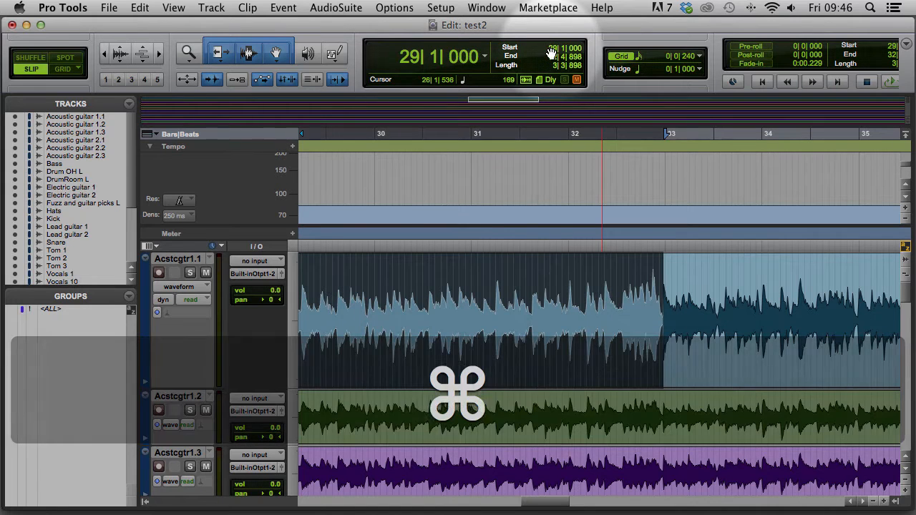
{"action": "key", "text": "super+i"}
{"action": "left_click", "coordinate": [489, 234]}
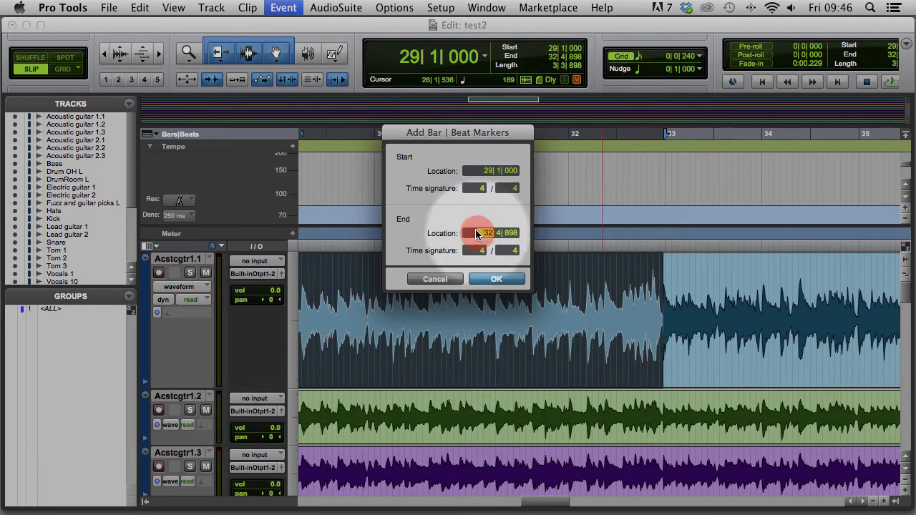
Add a bar 33 marker and move the start to bar 33
{"action": "type", "text": "3"}
{"action": "key", "text": "Return"}
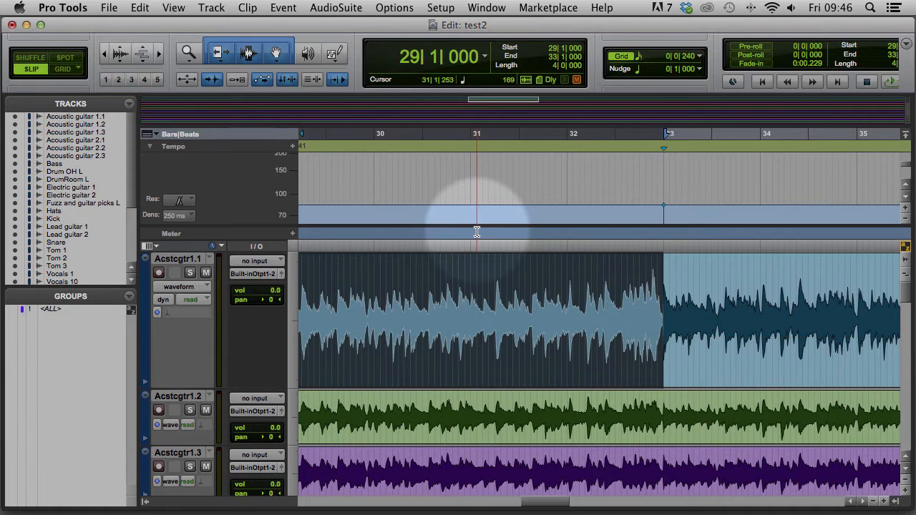
{"action": "left_click", "coordinate": [555, 49]}
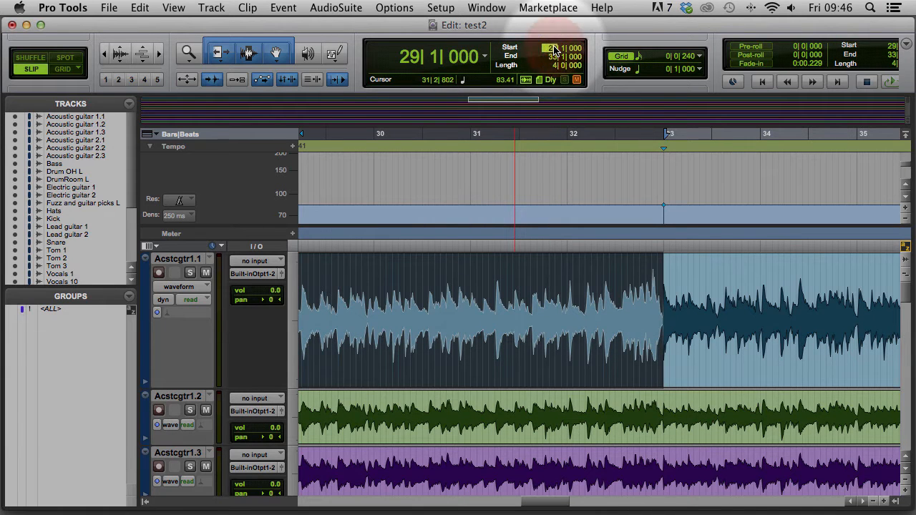
{"action": "type", "text": "33"}
{"action": "key", "text": "Return"}
Select bar 33 to the next downbeat transient and add a bar 37 marker there
{"action": "key", "text": "space"}
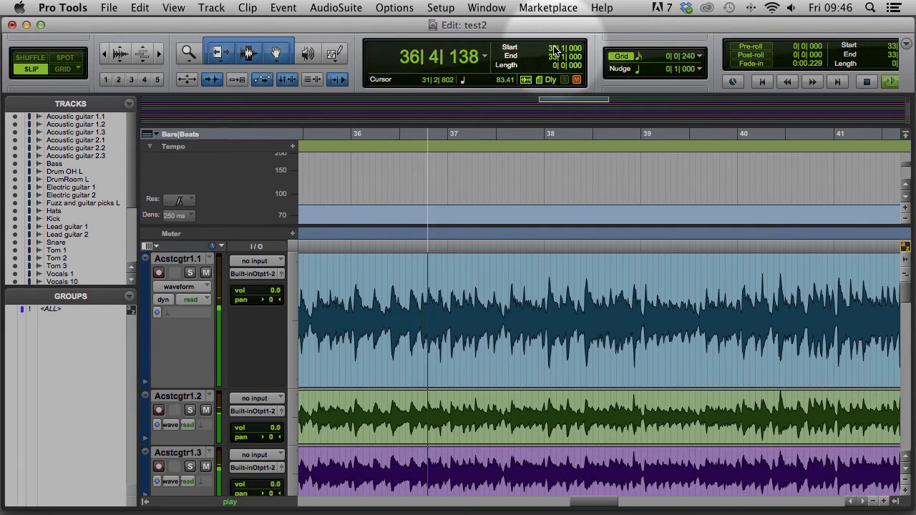
{"action": "key", "text": "space"}
{"action": "key", "text": "Tab"}
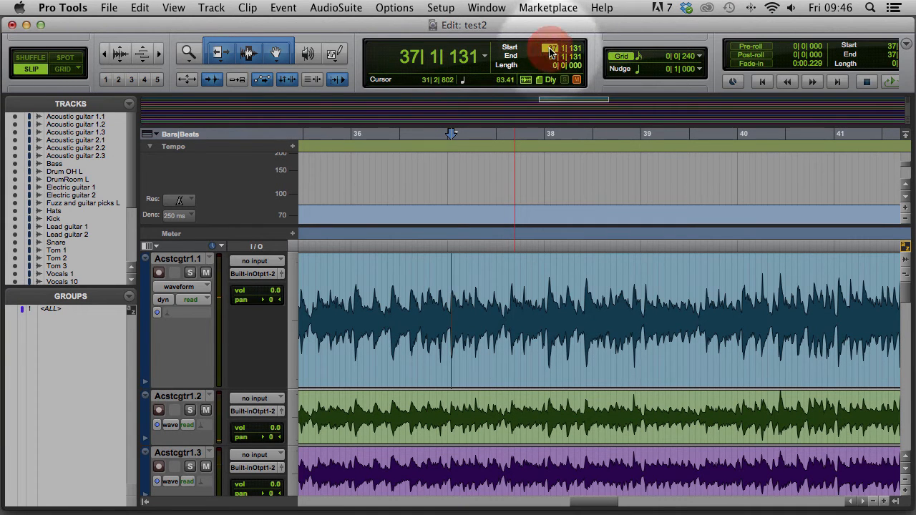
{"action": "key", "text": "shift+Return"}
{"action": "key", "text": "super+i"}
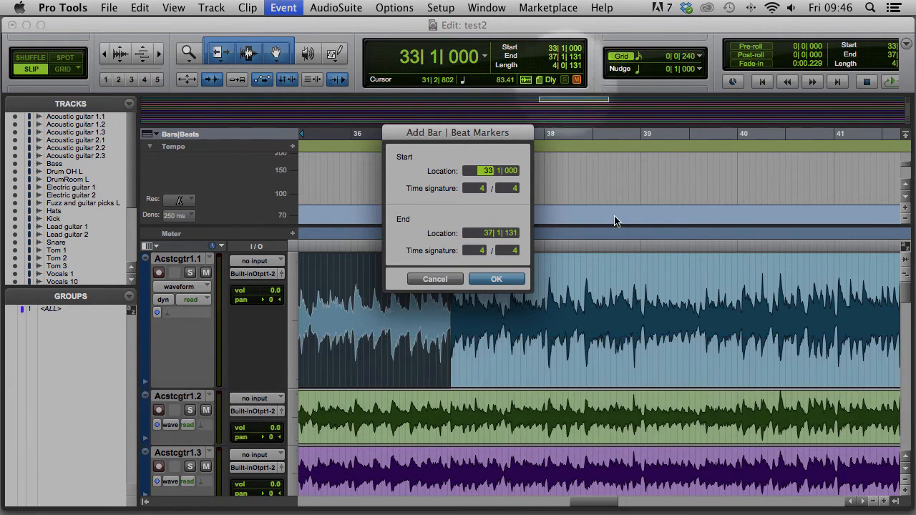
{"action": "left_click", "coordinate": [487, 232]}
{"action": "type", "text": "37"}
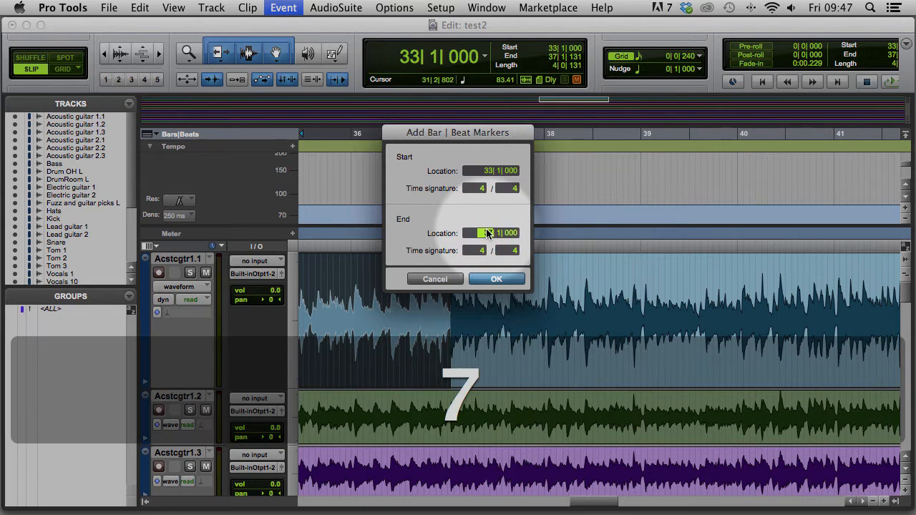
{"action": "key", "text": "Return"}
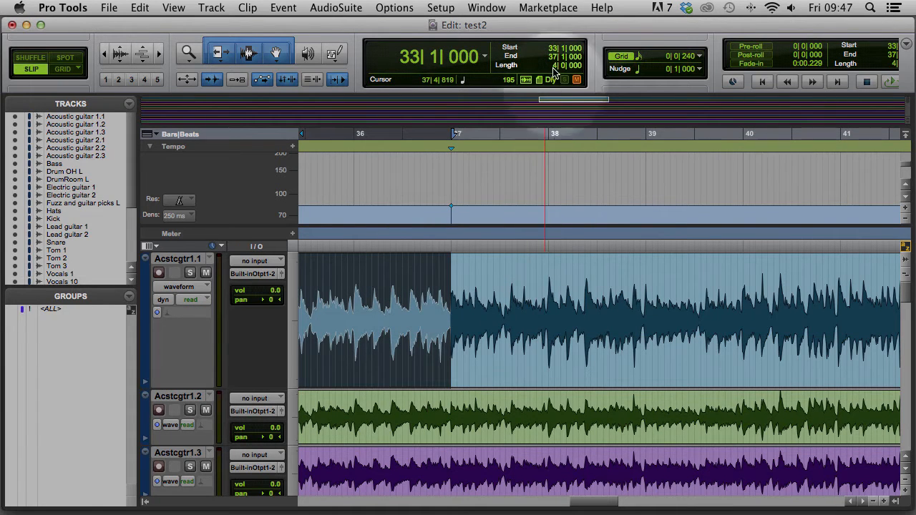
{"action": "left_click", "coordinate": [553, 48]}
Play from bar 37 and land on the transient at the bar 41 downbeat
{"action": "type", "text": "37"}
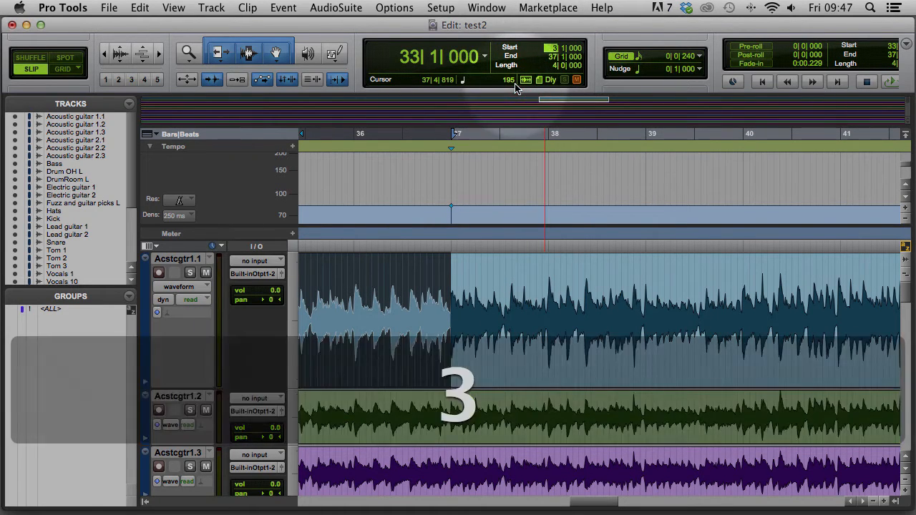
{"action": "key", "text": "Return"}
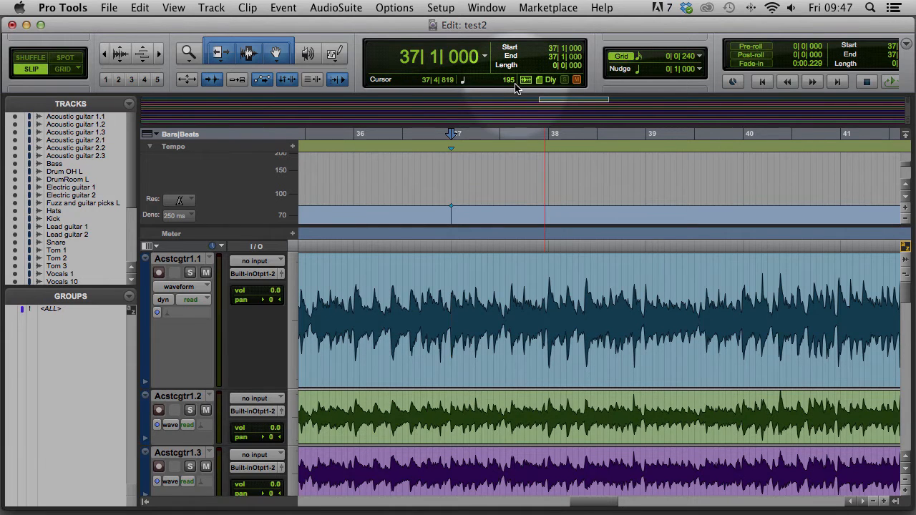
{"action": "key", "text": "space"}
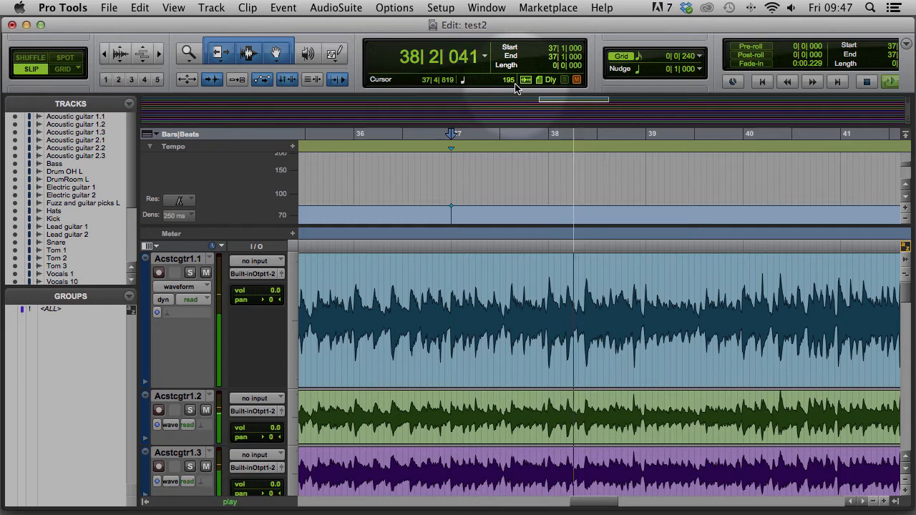
{"action": "key", "text": "super+bracketleft"}
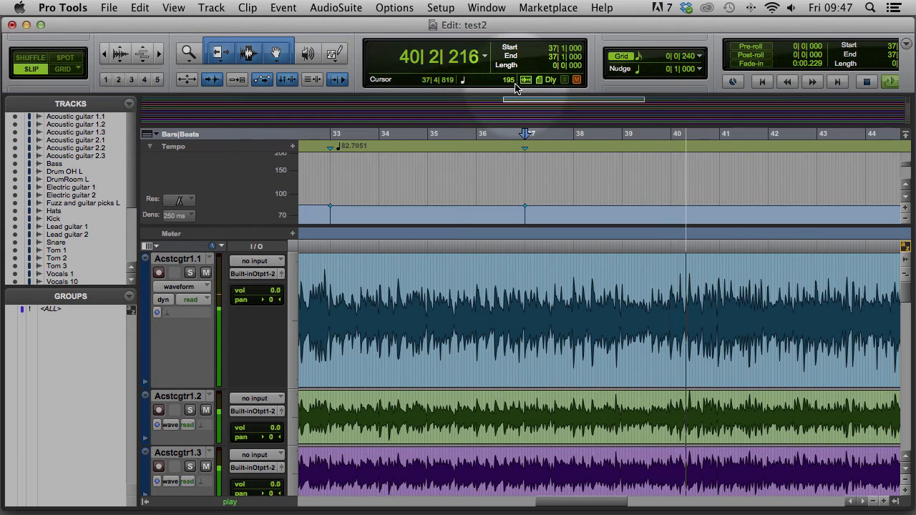
{"action": "key", "text": "space"}
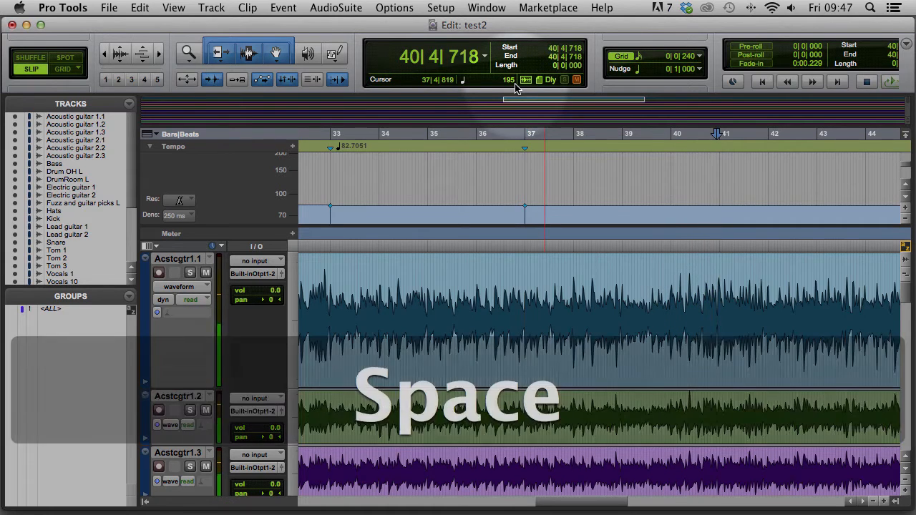
{"action": "key", "text": "Tab"}
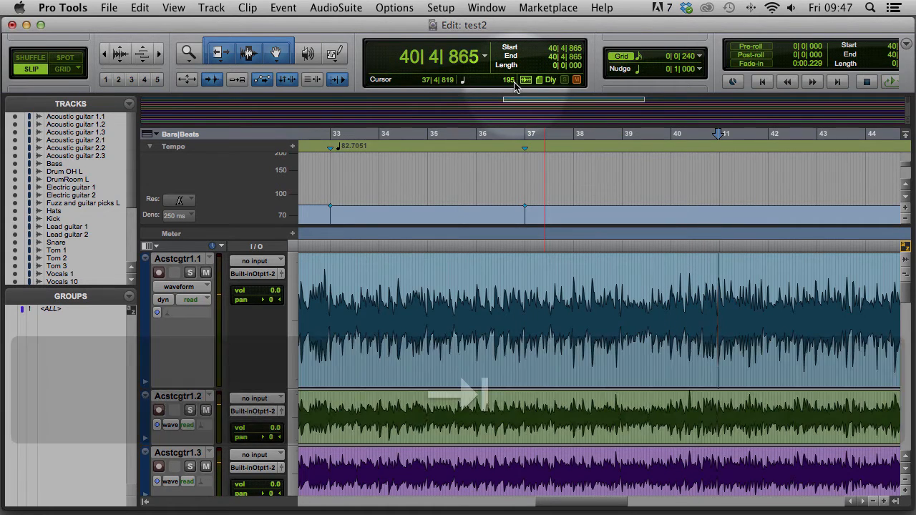
Select from bar 37 to that transient and add a Bar|Beat marker ending at bar 41
{"action": "left_click", "coordinate": [560, 47]}
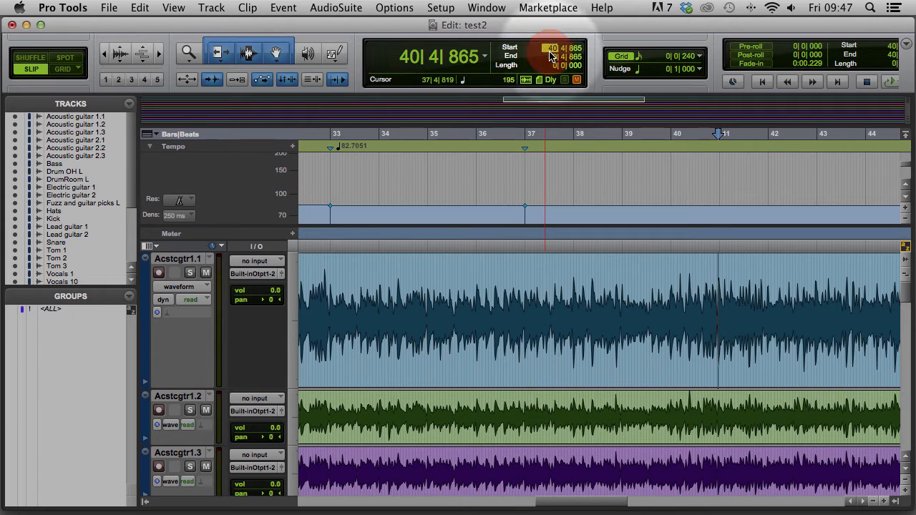
{"action": "type", "text": "37| 1| 000"}
{"action": "key", "text": "Return"}
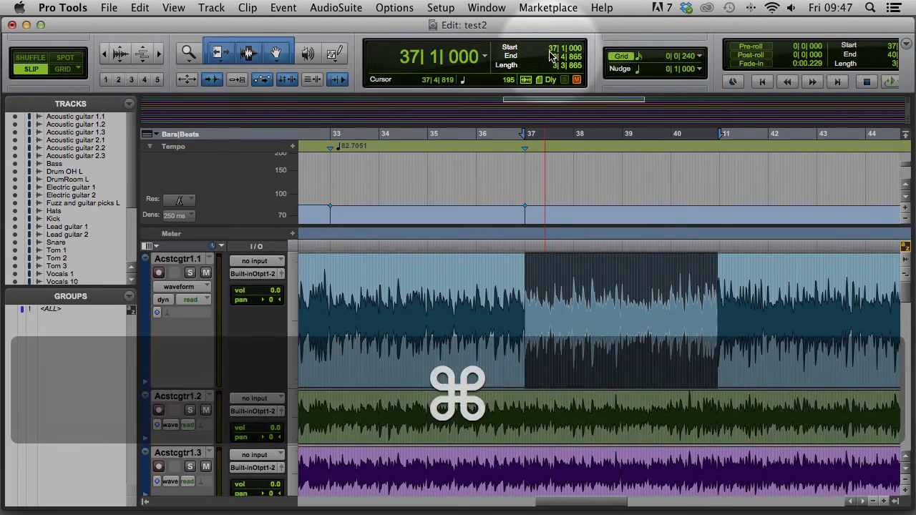
{"action": "key", "text": "super+i"}
{"action": "left_click", "coordinate": [482, 231]}
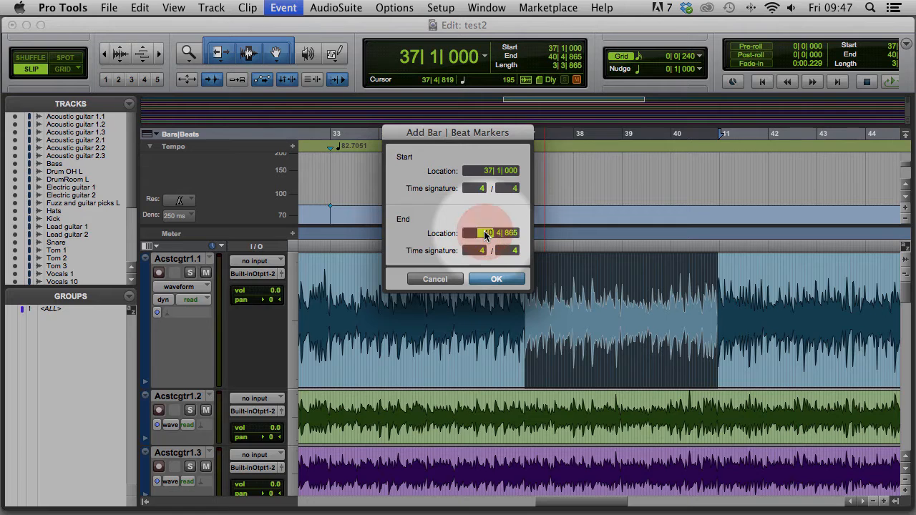
{"action": "type", "text": "41"}
{"action": "key", "text": "Return"}
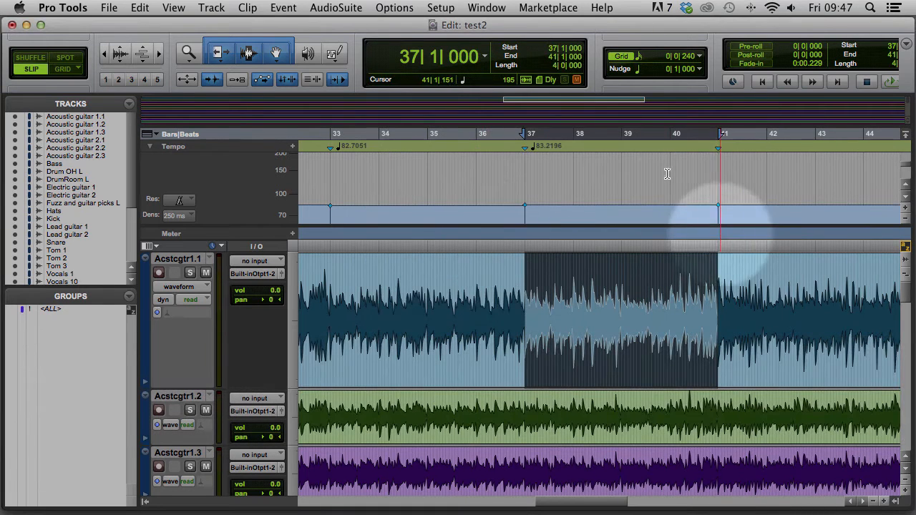
Play from bar 41 and locate the downbeat transient of bar 45
{"action": "type", "text": "41"}
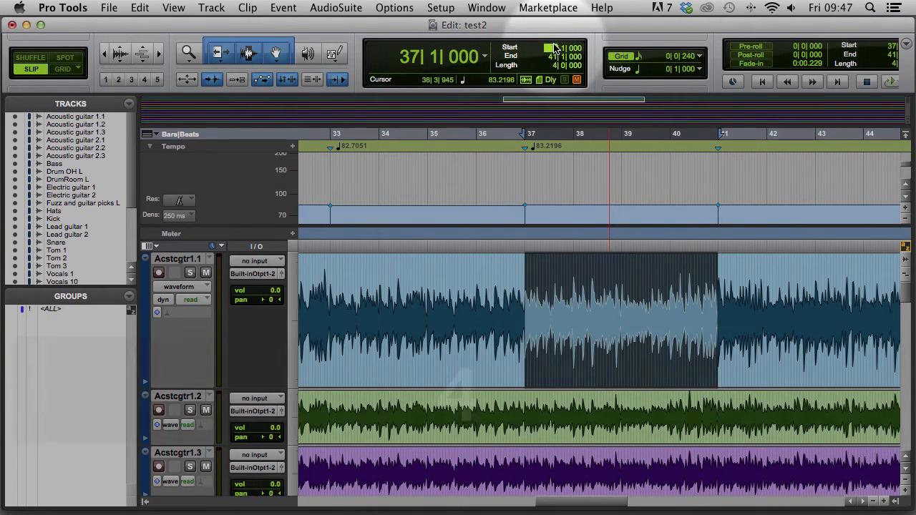
{"action": "key", "text": "Return"}
{"action": "key", "text": "space"}
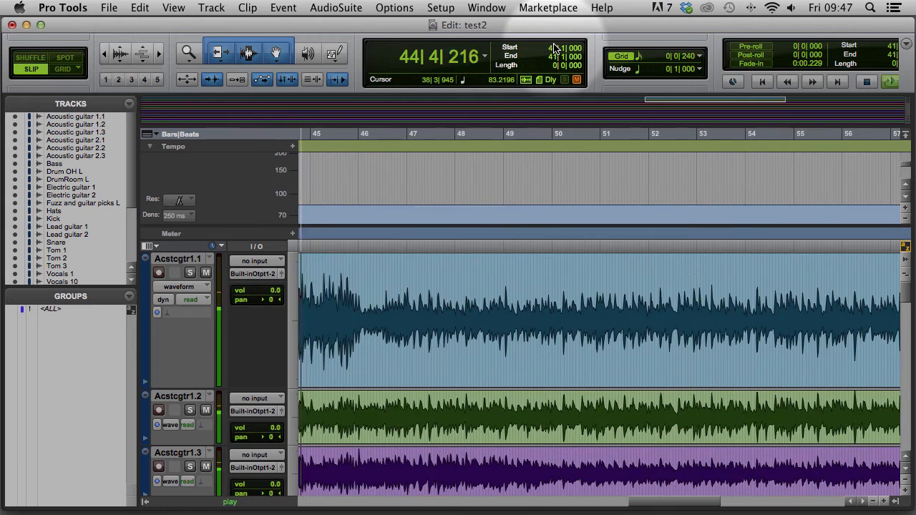
{"action": "key", "text": "space"}
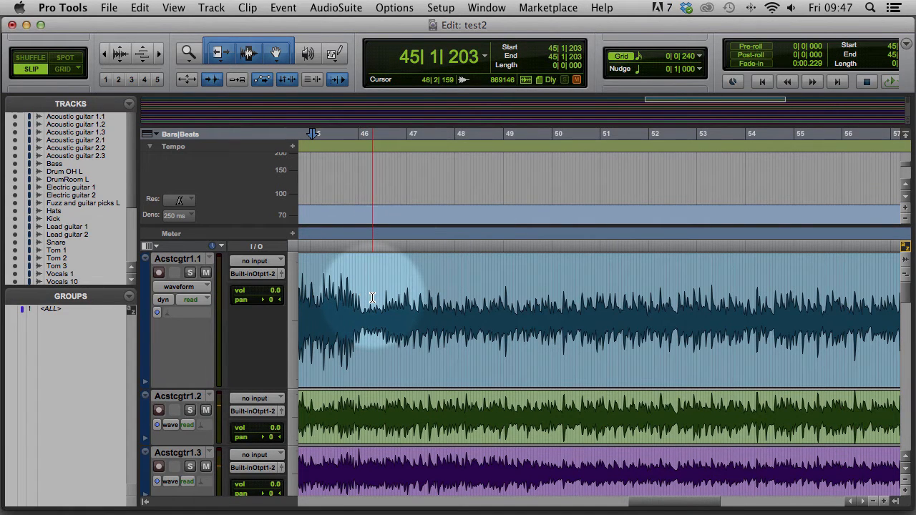
{"action": "key", "text": "cmd+bracketright"}
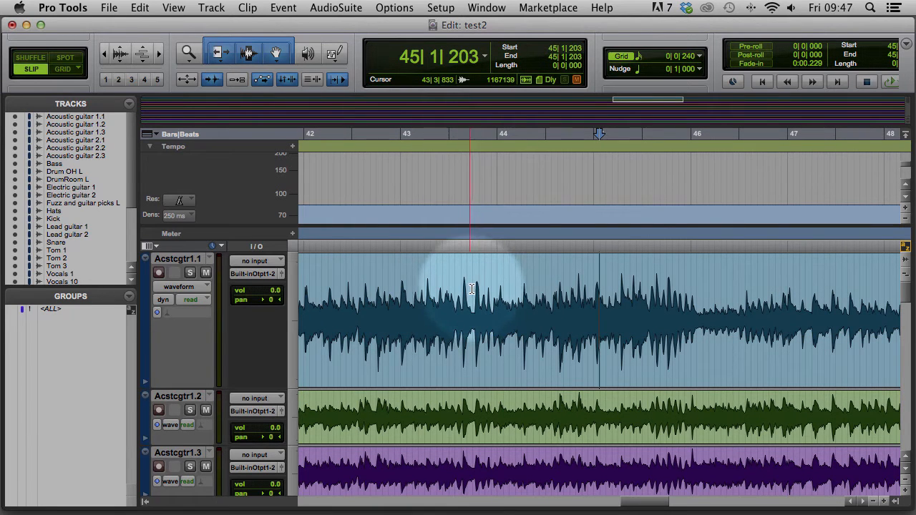
{"action": "left_click", "coordinate": [466, 288]}
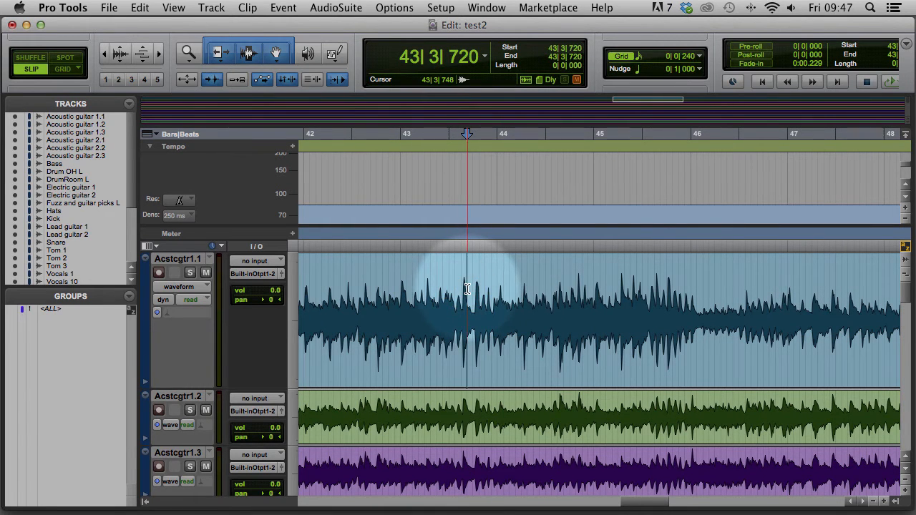
{"action": "key", "text": "space"}
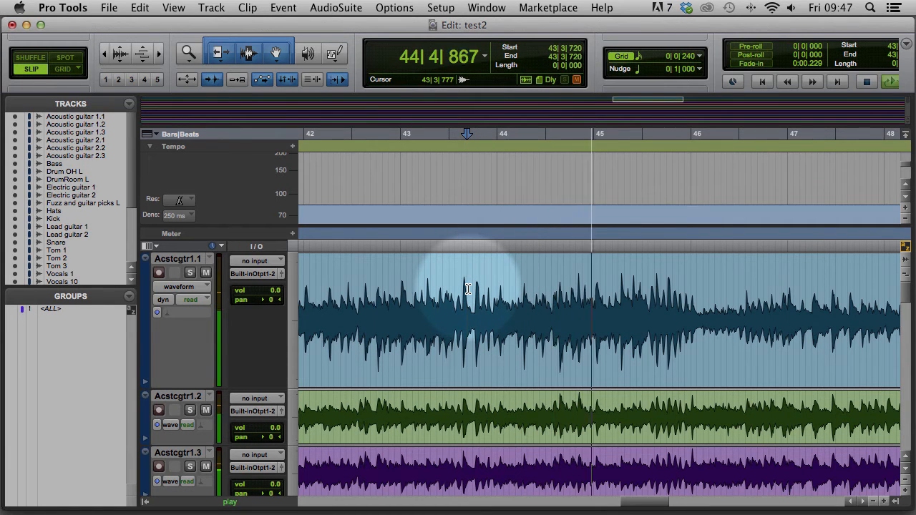
{"action": "key", "text": "space"}
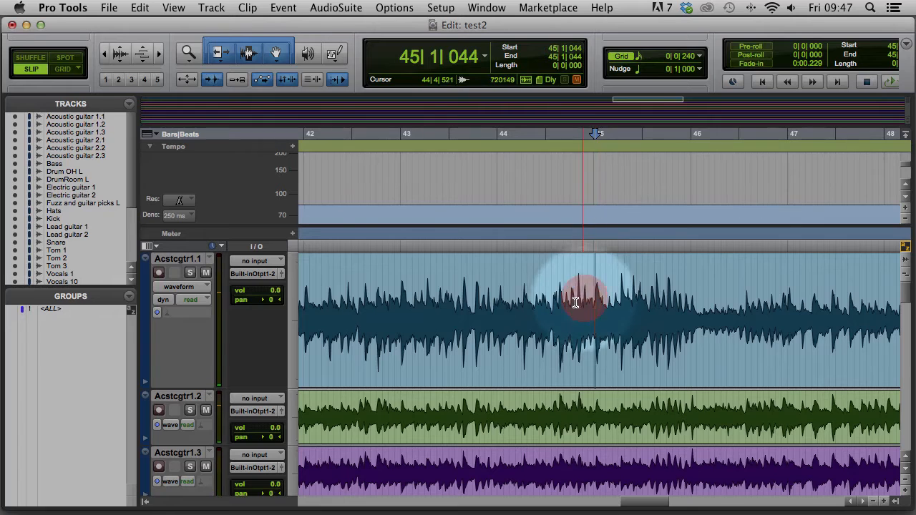
{"action": "key", "text": "Tab"}
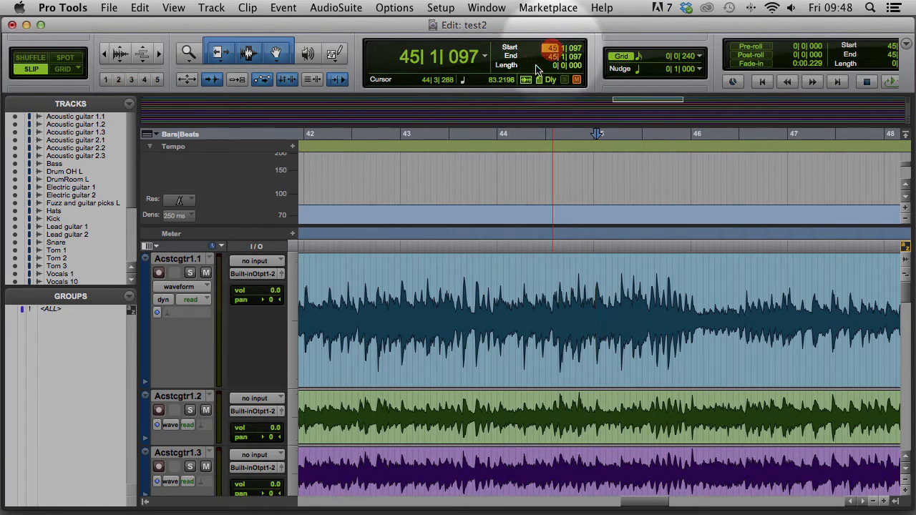
Select from bar 41 to the transient and add a Bar|Beat marker ending at 45|1|000
{"action": "type", "text": "41"}
{"action": "key", "text": "Return"}
{"action": "key", "text": "super+i"}
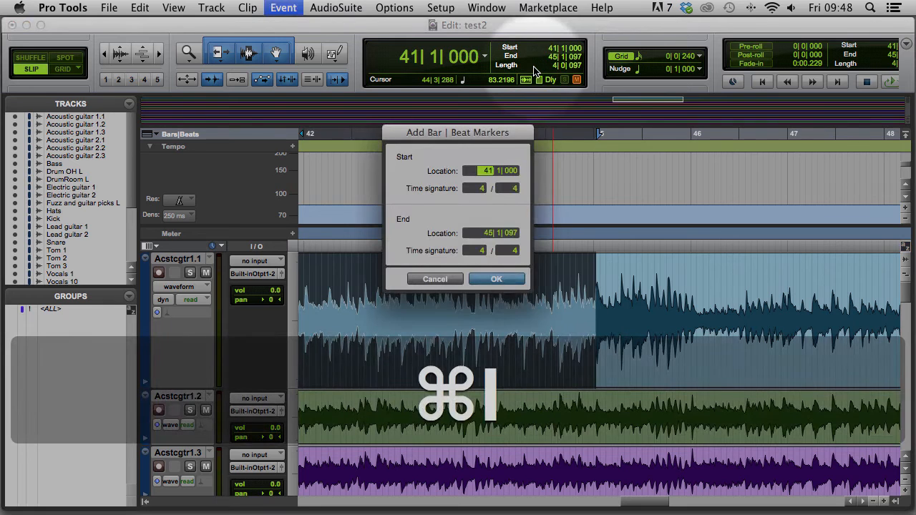
{"action": "left_click", "coordinate": [476, 233]}
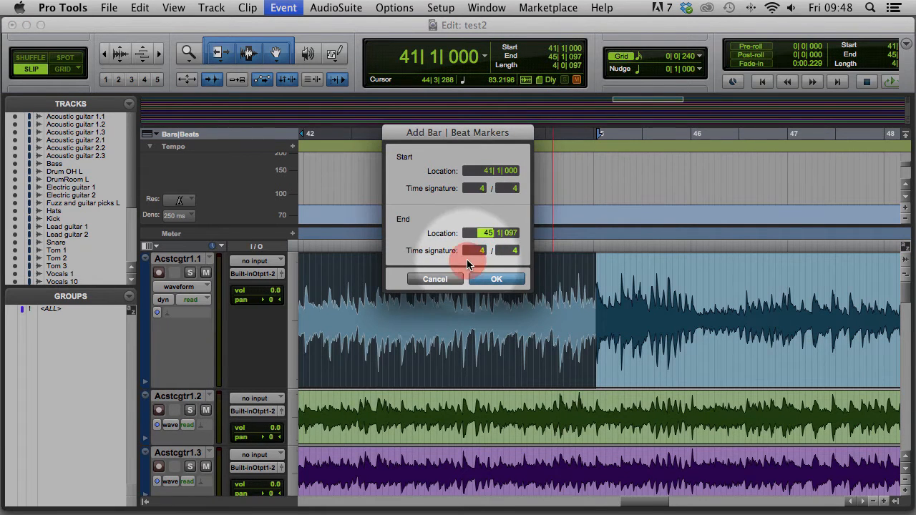
{"action": "type", "text": "5"}
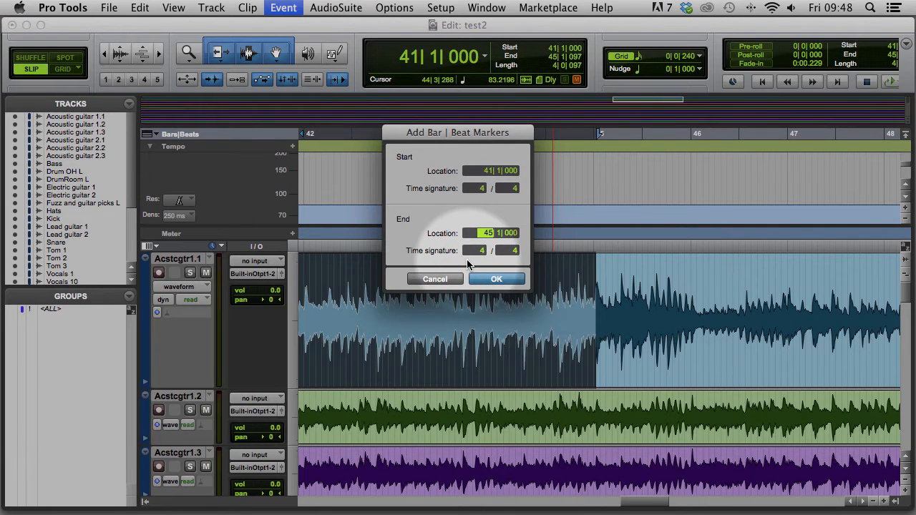
{"action": "key", "text": "Return"}
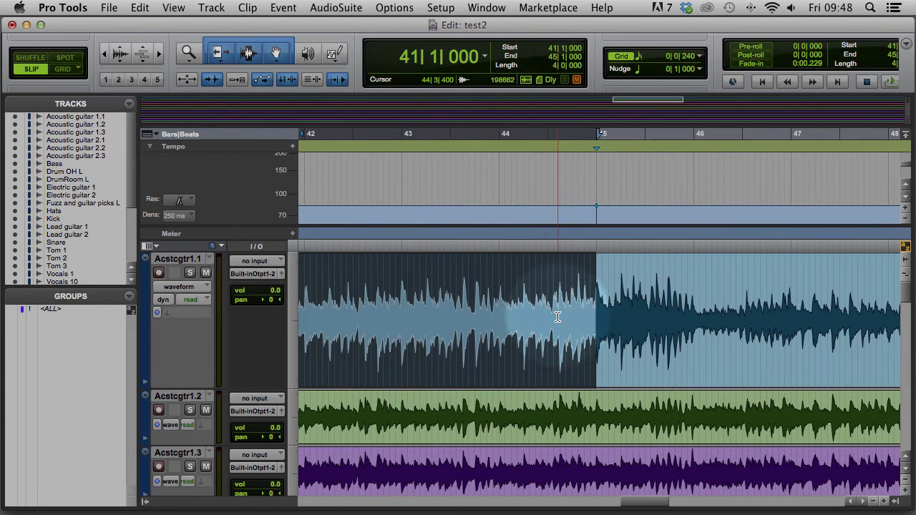
{"action": "key", "text": "super+bracketleft"}
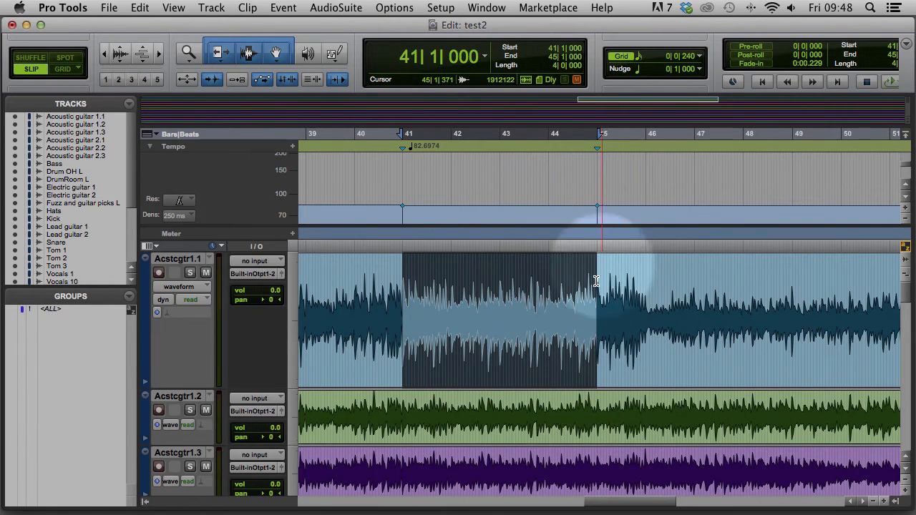
{"action": "left_click", "coordinate": [553, 49]}
Play from bar 45 and land on the transient at 48|4|941
{"action": "type", "text": "5"}
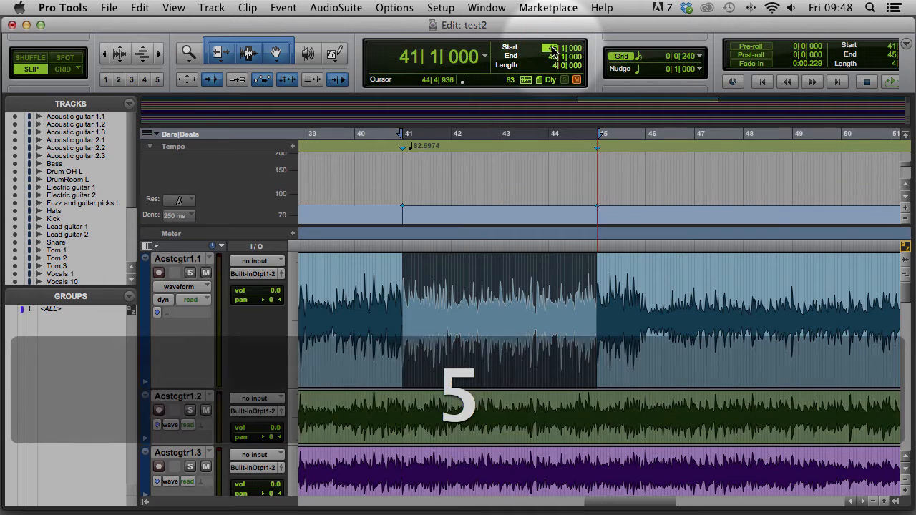
{"action": "key", "text": "Return"}
{"action": "key", "text": "space"}
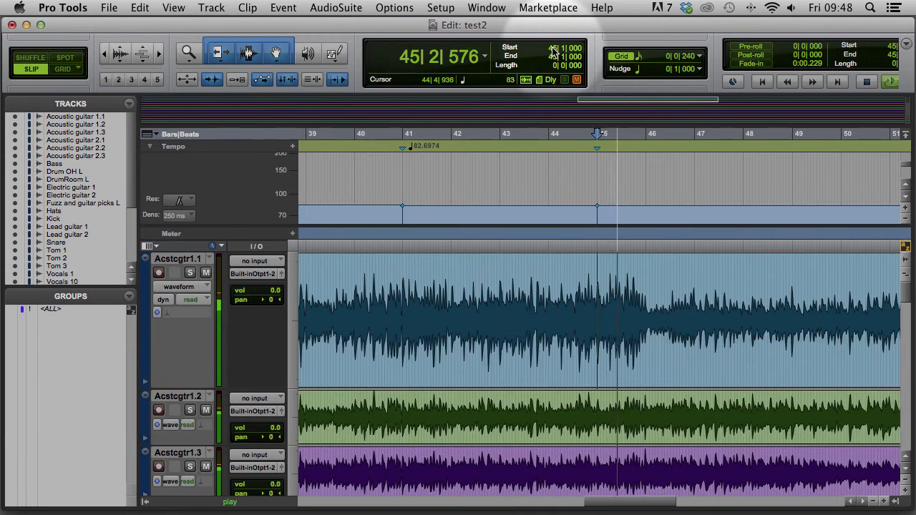
{"action": "key", "text": "super+bracketright"}
{"action": "key", "text": "super+bracketright"}
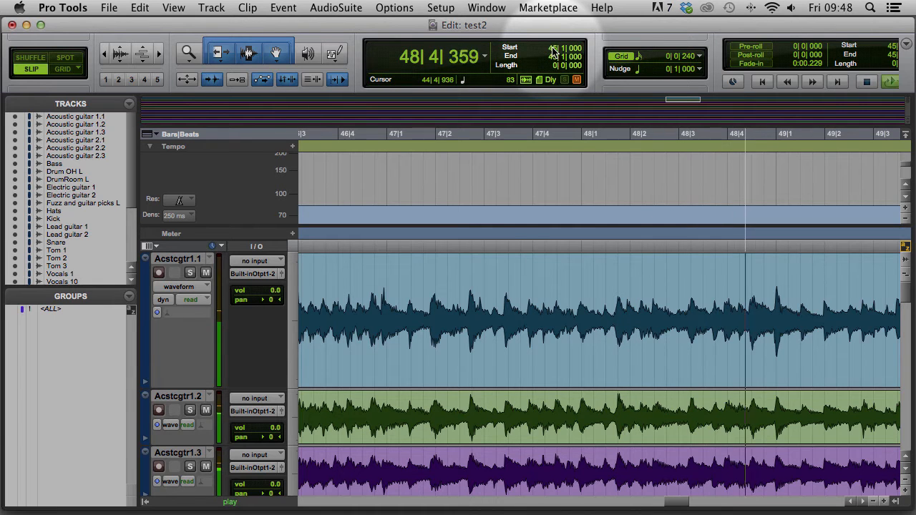
{"action": "key", "text": "space"}
{"action": "key", "text": "Tab"}
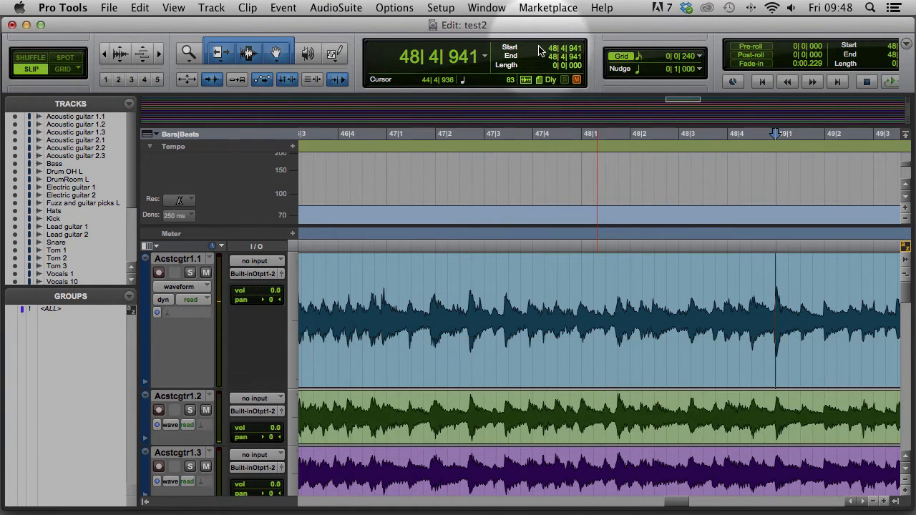
Select bar 45 to the transient, add a Bar|Beat marker ending at bar 49, then play from bar 49
{"action": "left_click", "coordinate": [553, 49]}
{"action": "type", "text": "45"}
{"action": "key", "text": "Return"}
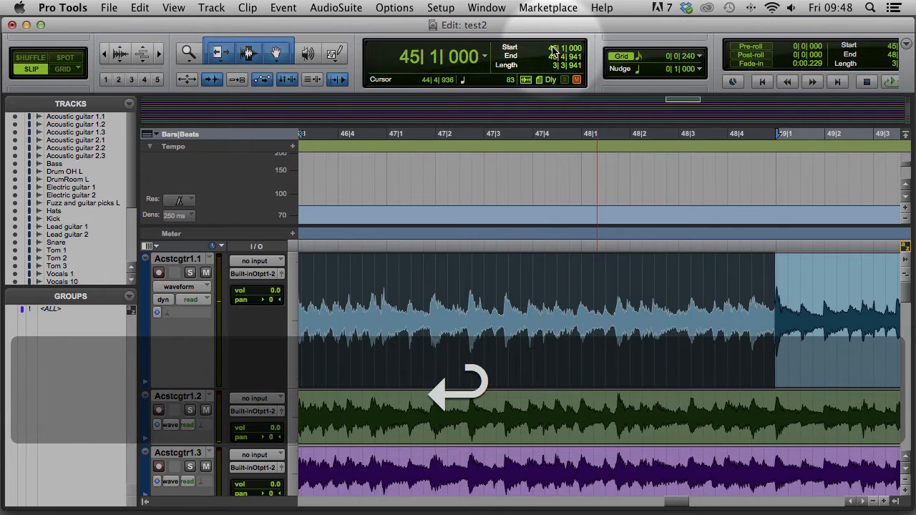
{"action": "key", "text": "cmd+i"}
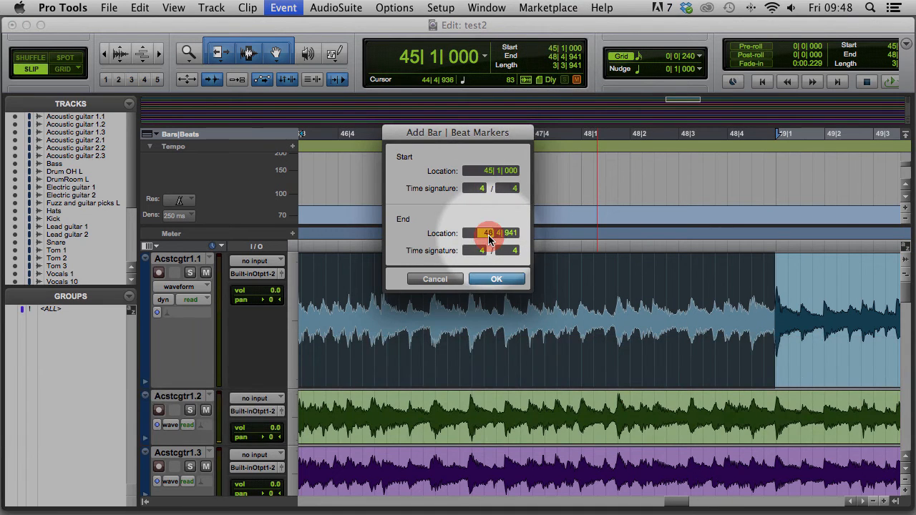
{"action": "type", "text": "49"}
{"action": "key", "text": "Return"}
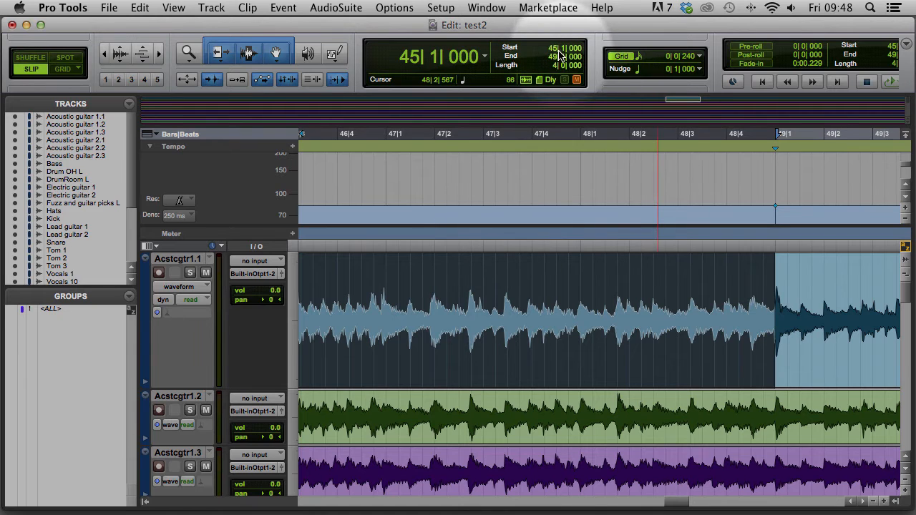
{"action": "type", "text": "49"}
{"action": "key", "text": "Return"}
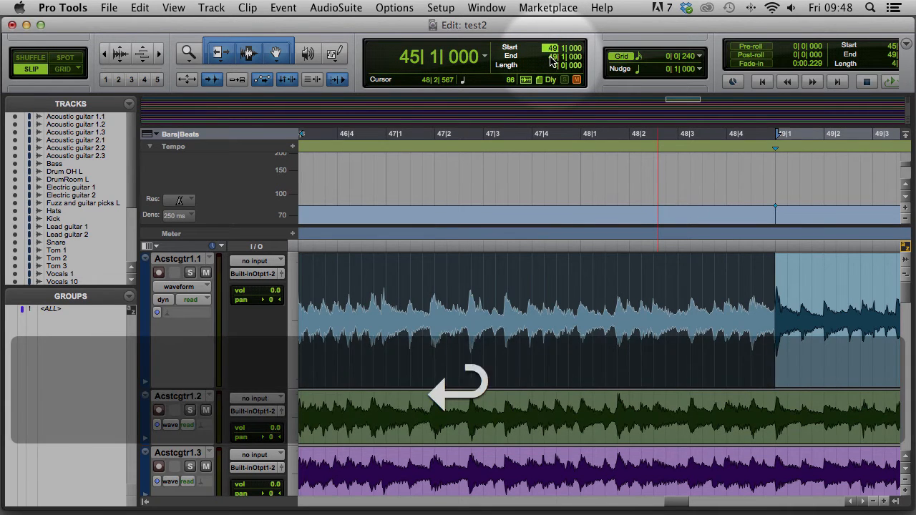
{"action": "key", "text": "space"}
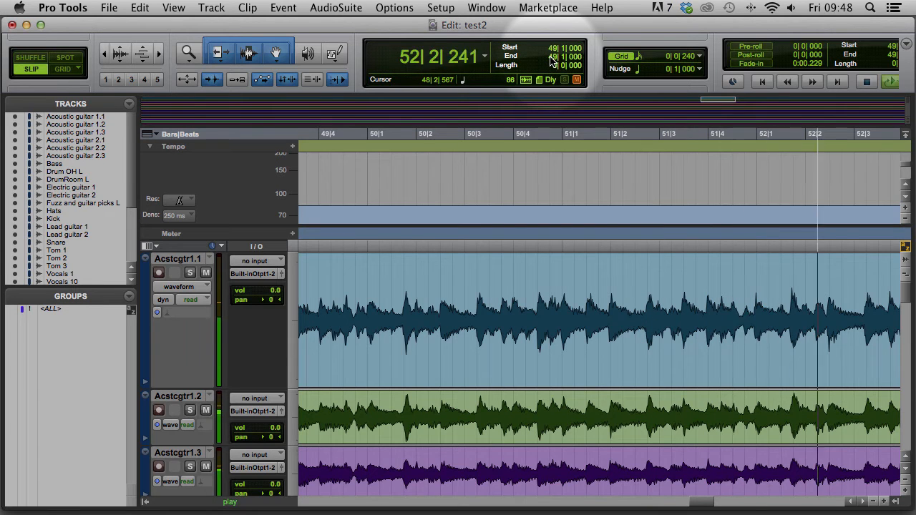
Select from bar 49 back to the 52|4|910 transient and add a Bar|Beat marker ending at bar 53
{"action": "key", "text": "space"}
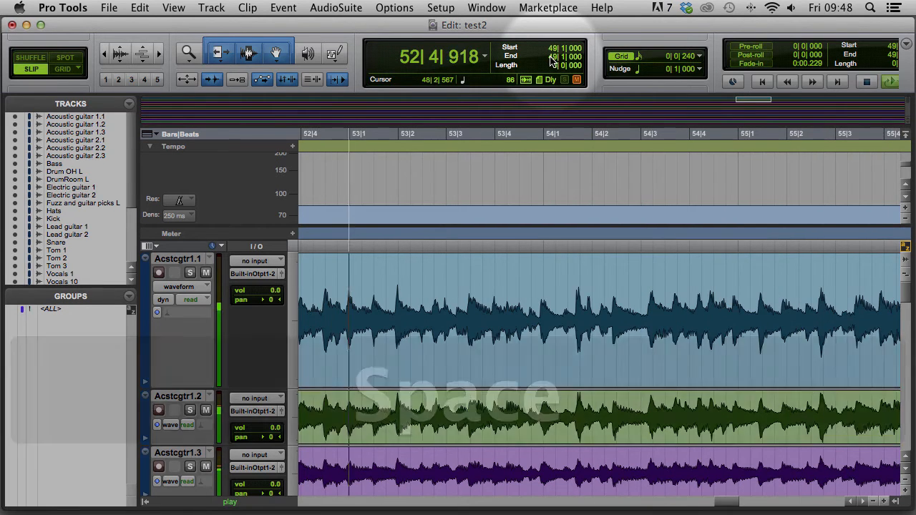
{"action": "key", "text": "alt+Tab"}
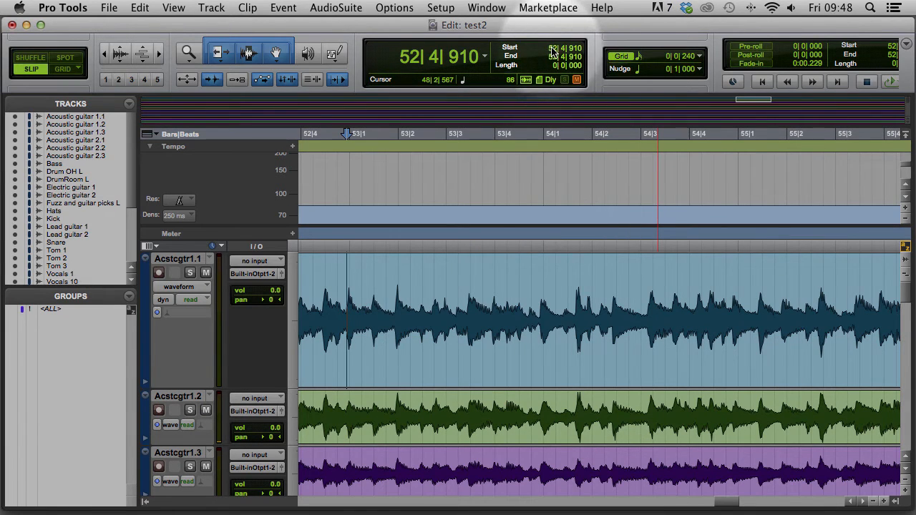
{"action": "left_click", "coordinate": [542, 64]}
{"action": "type", "text": "48"}
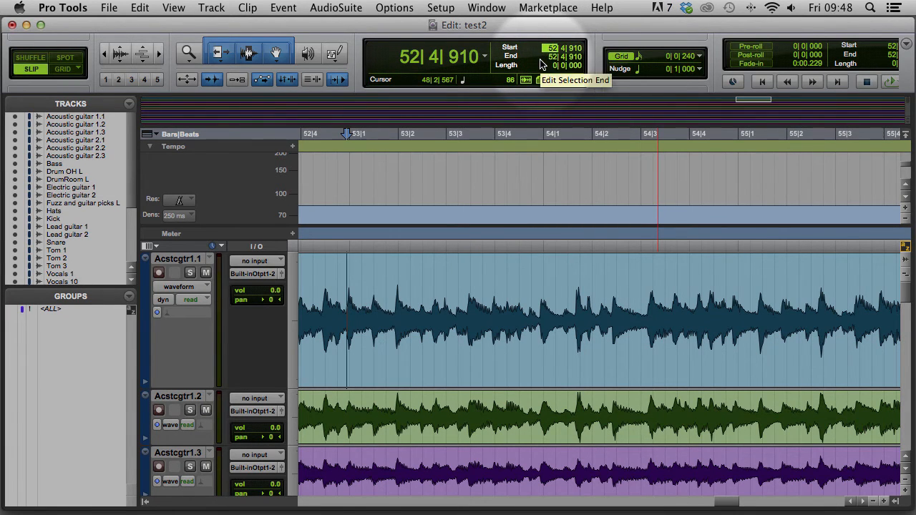
{"action": "key", "text": "BackSpace"}
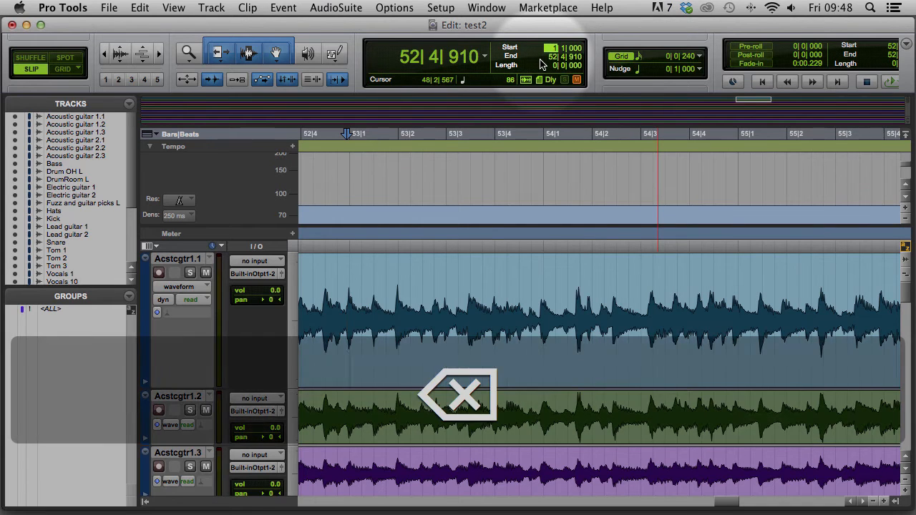
{"action": "type", "text": "9"}
{"action": "key", "text": "Return"}
{"action": "key", "text": "super+i"}
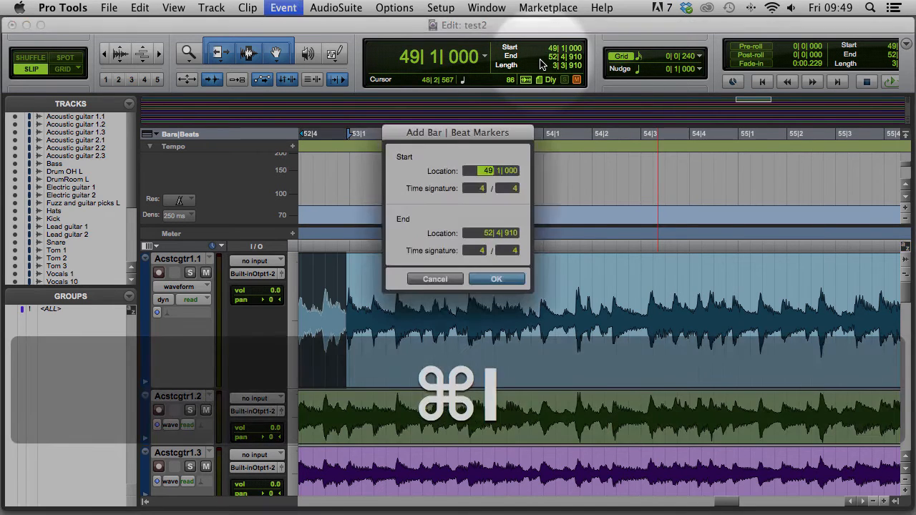
{"action": "left_click", "coordinate": [491, 233]}
{"action": "type", "text": "53"}
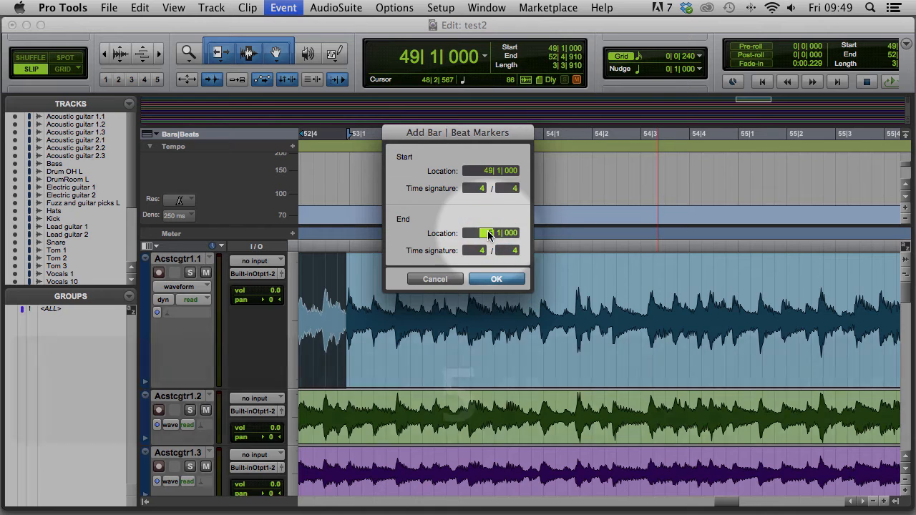
{"action": "key", "text": "Return"}
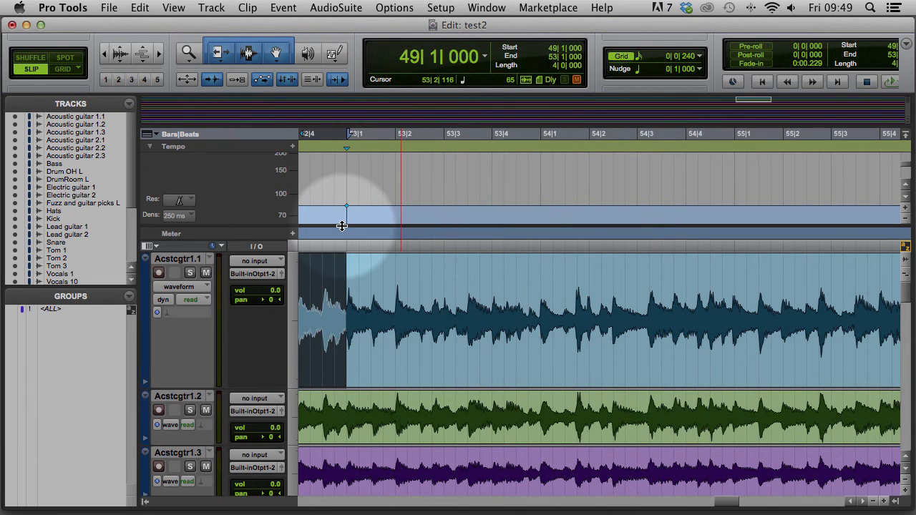
Move the start to bar 53 and play on from there
{"action": "key", "text": "super+bracketleft"}
{"action": "key", "text": "super+bracketright"}
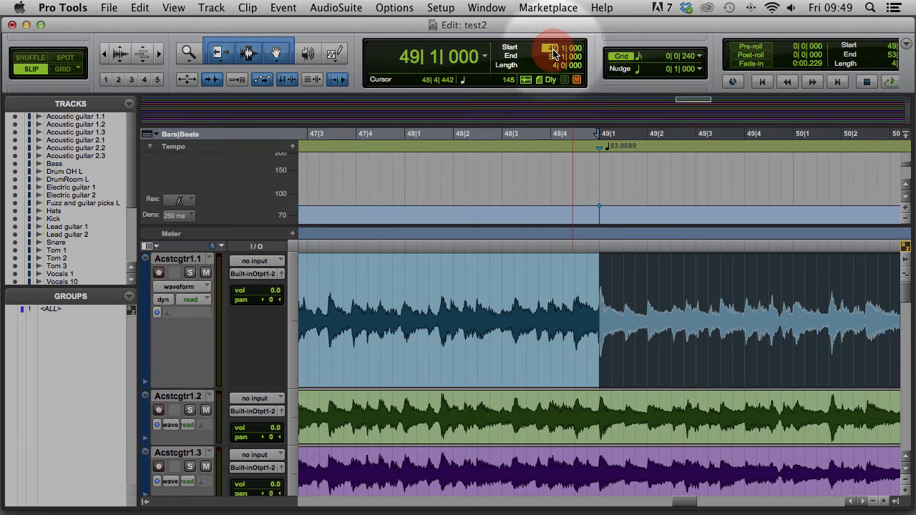
{"action": "type", "text": "53"}
{"action": "key", "text": "Return"}
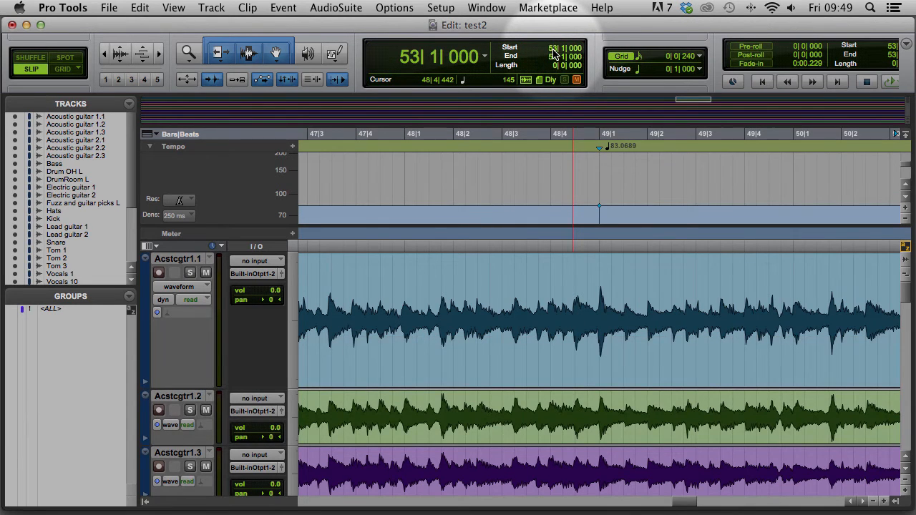
{"action": "key", "text": "space"}
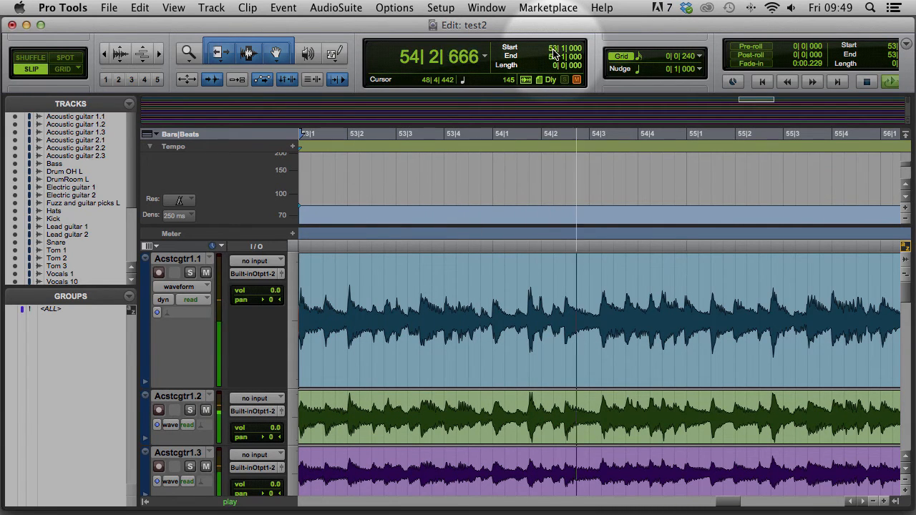
{"action": "key", "text": "super+bracketleft"}
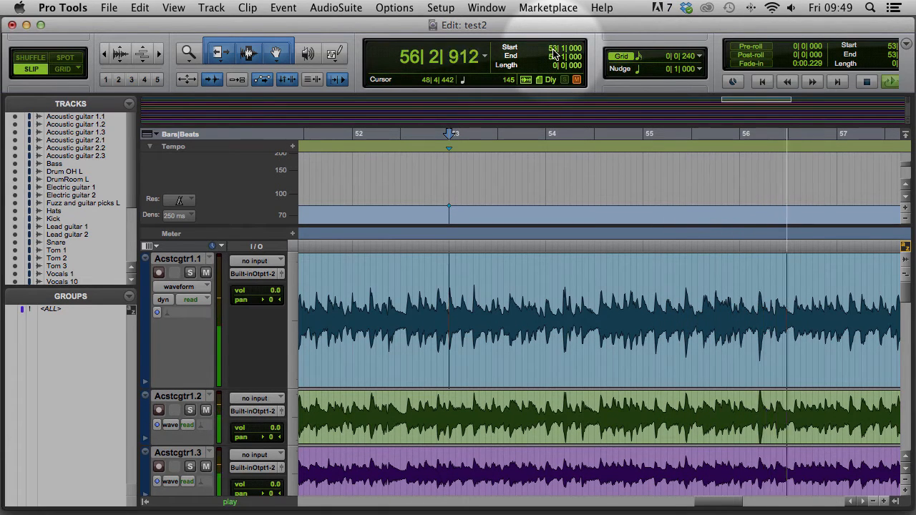
Select from bar 53 to the bar 57 transient and add a Bar|Beat marker ending at bar 57
{"action": "key", "text": "space"}
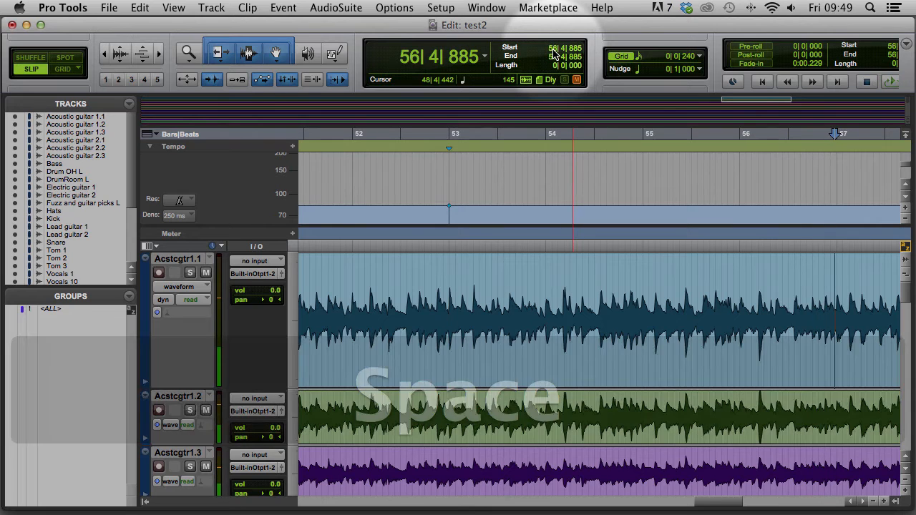
{"action": "key", "text": "Tab"}
{"action": "left_click", "coordinate": [550, 51]}
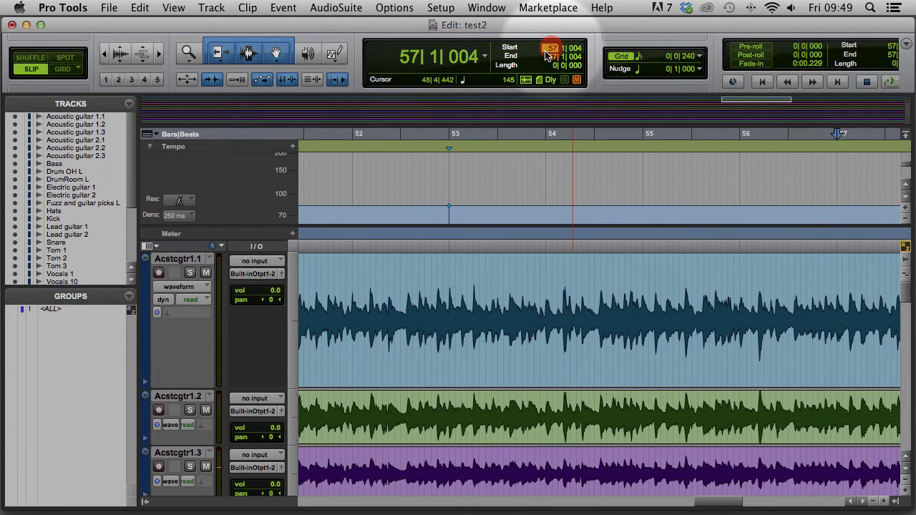
{"action": "type", "text": "3"}
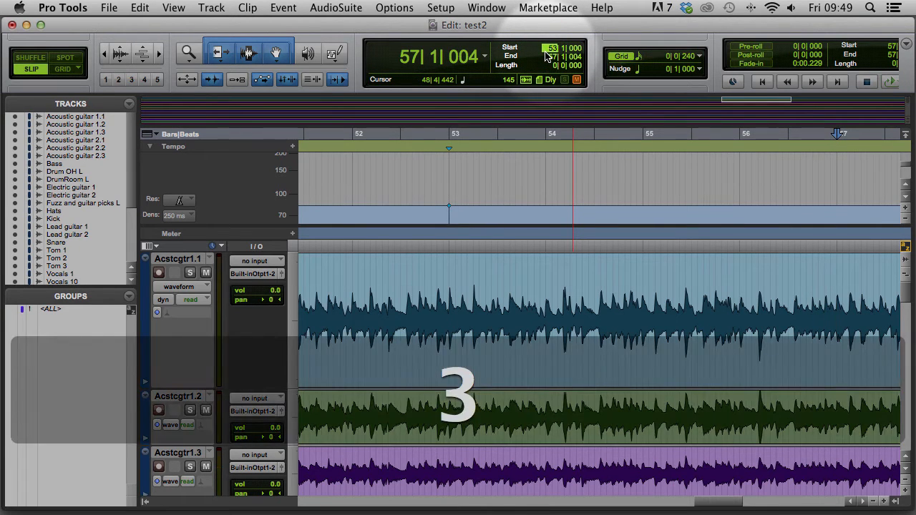
{"action": "key", "text": "Return"}
{"action": "key", "text": "super+i"}
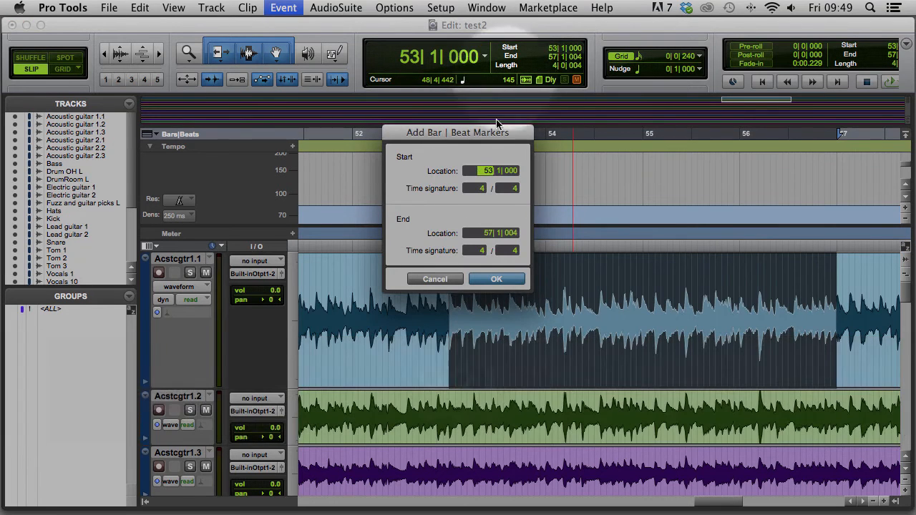
{"action": "left_click", "coordinate": [486, 234]}
{"action": "type", "text": "5"}
{"action": "key", "text": "Return"}
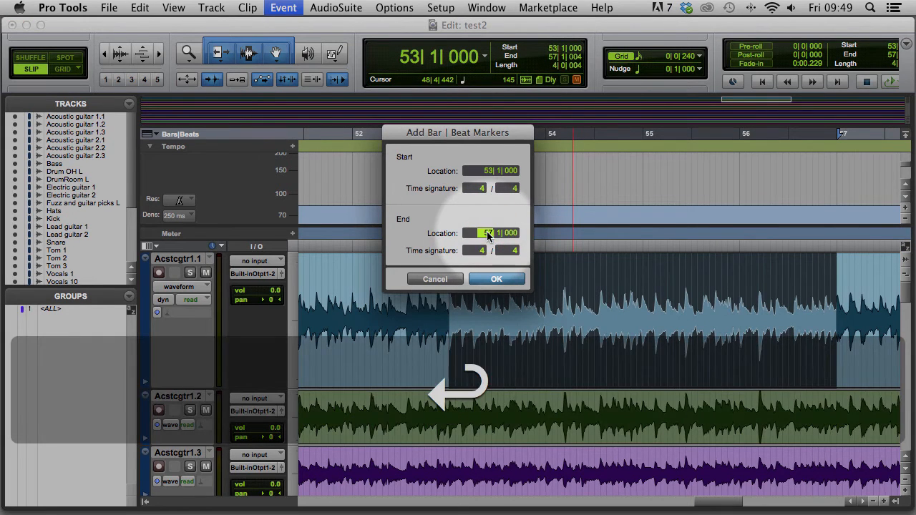
Set the start to bar 57 and play on from there
{"action": "left_click", "coordinate": [555, 48]}
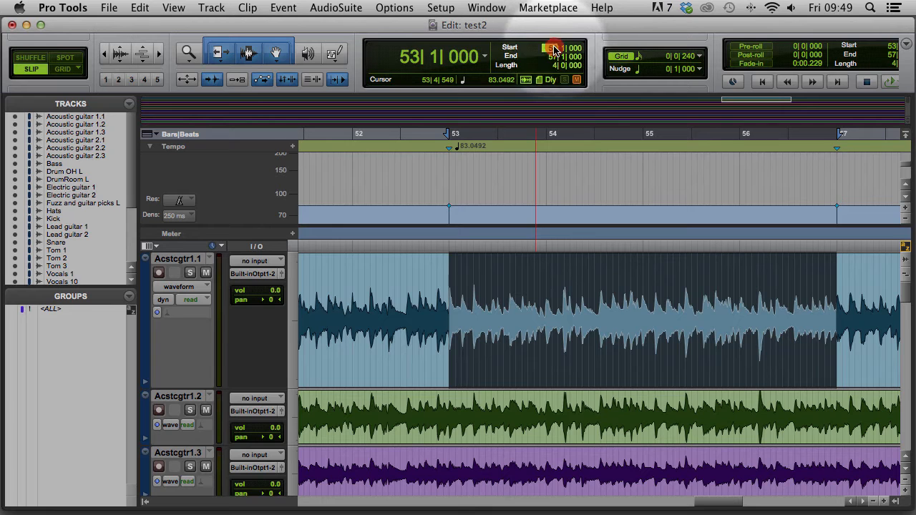
{"action": "type", "text": "57"}
{"action": "key", "text": "Return"}
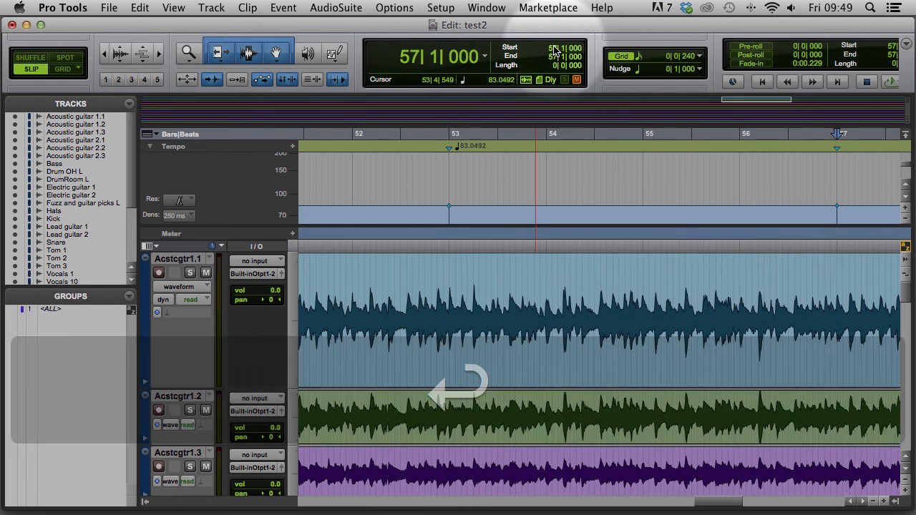
{"action": "key", "text": "space"}
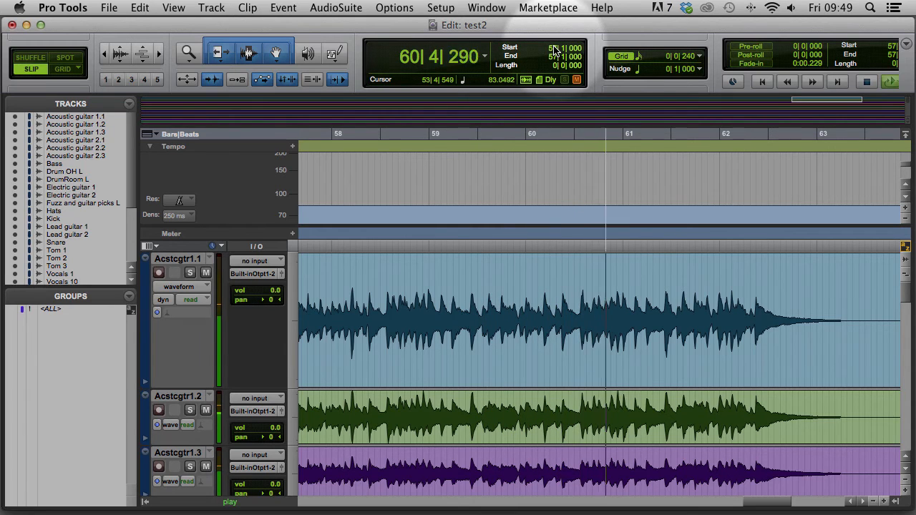
Select from bar 57 to the bar 61 transient and add a Bar|Beat marker ending at bar 61
{"action": "key", "text": "space"}
{"action": "key", "text": "alt+Tab"}
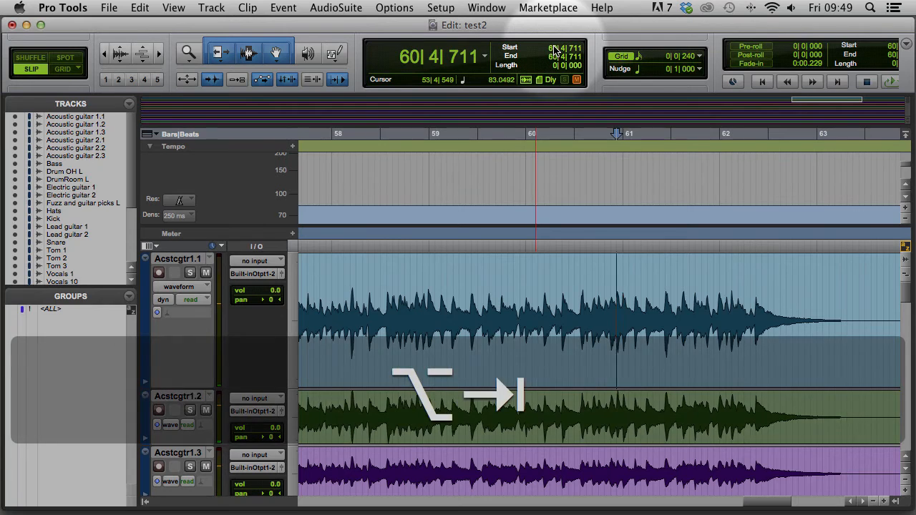
{"action": "key", "text": "Tab"}
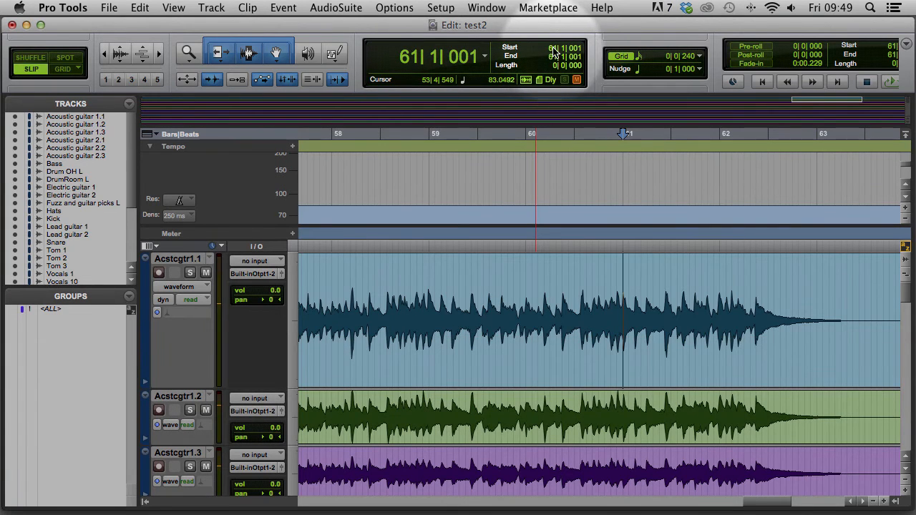
{"action": "left_click", "coordinate": [552, 49]}
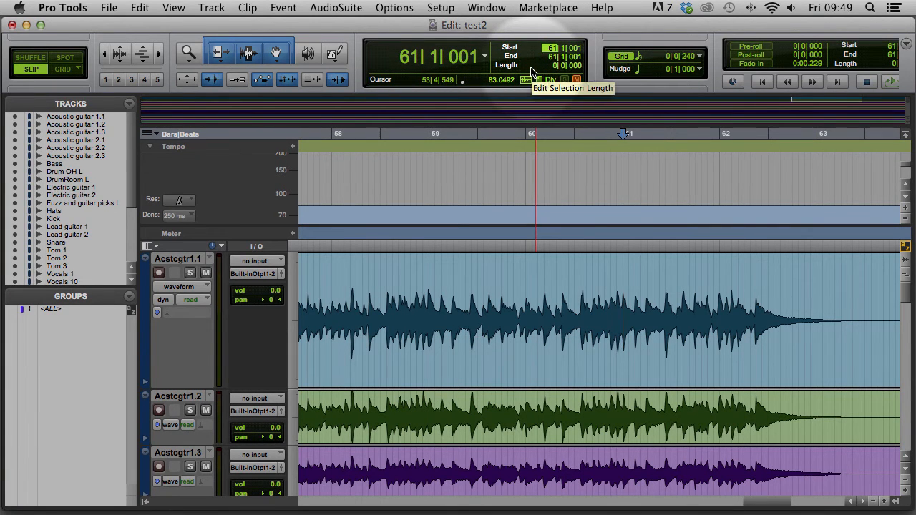
{"action": "type", "text": "57"}
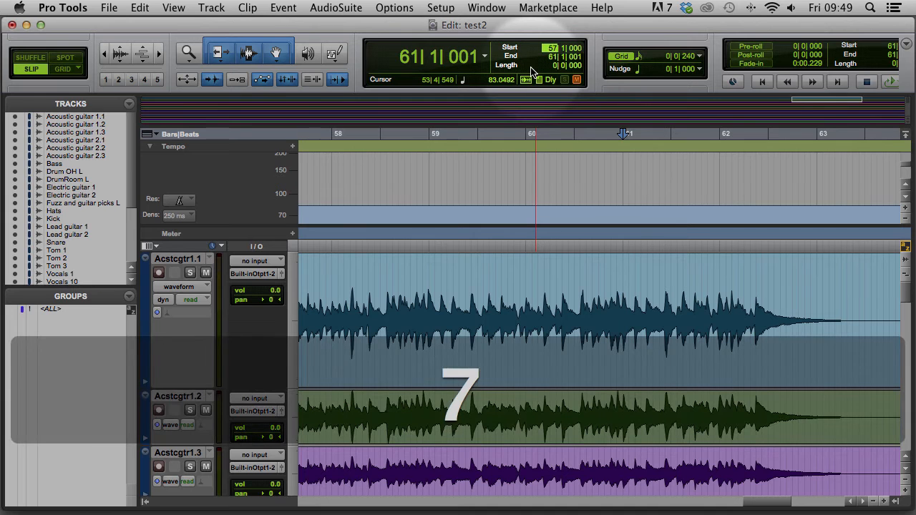
{"action": "key", "text": "Return"}
{"action": "left_click", "coordinate": [483, 127]}
{"action": "key", "text": "super+i"}
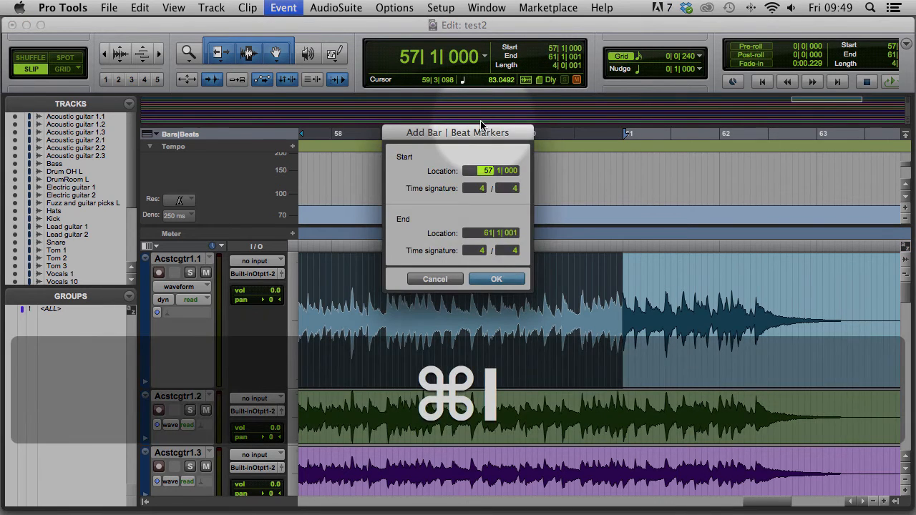
{"action": "left_click", "coordinate": [482, 235]}
{"action": "type", "text": "61"}
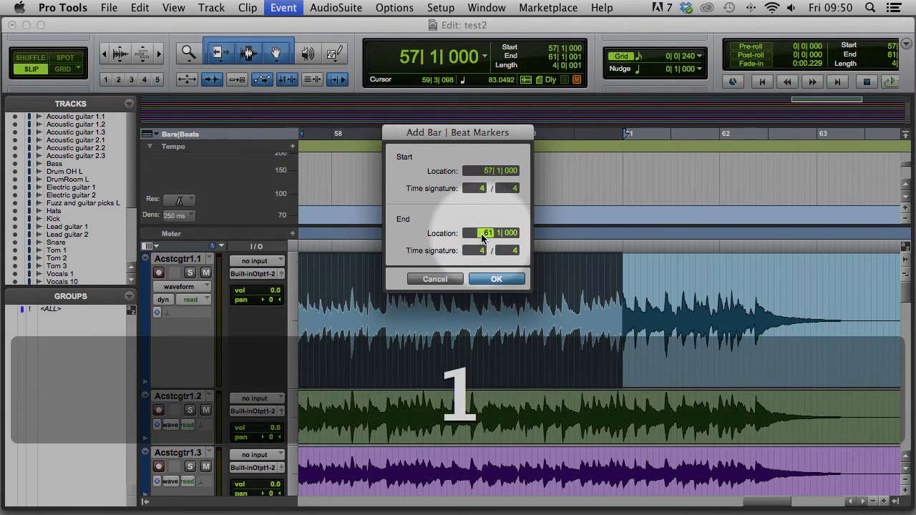
{"action": "key", "text": "Return"}
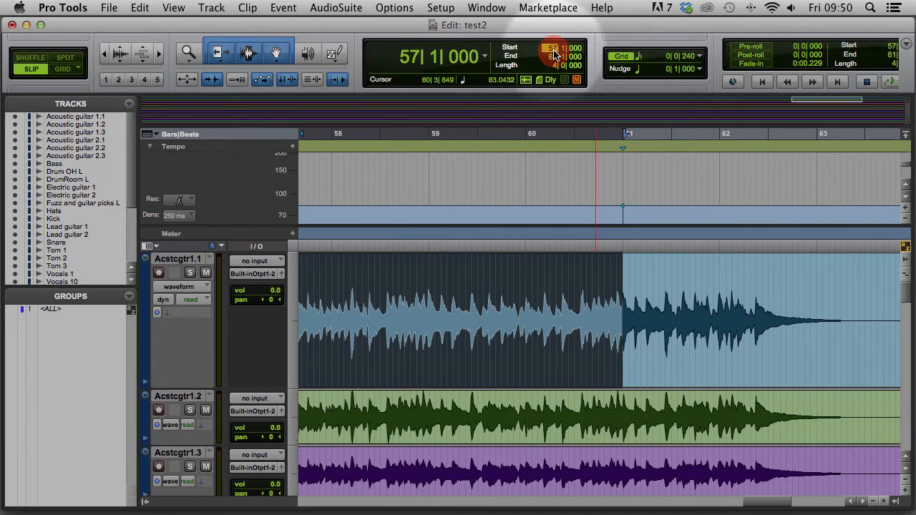
Play from bar 61, then place the insertion point on the first guitar track
{"action": "type", "text": "61"}
{"action": "key", "text": "Return"}
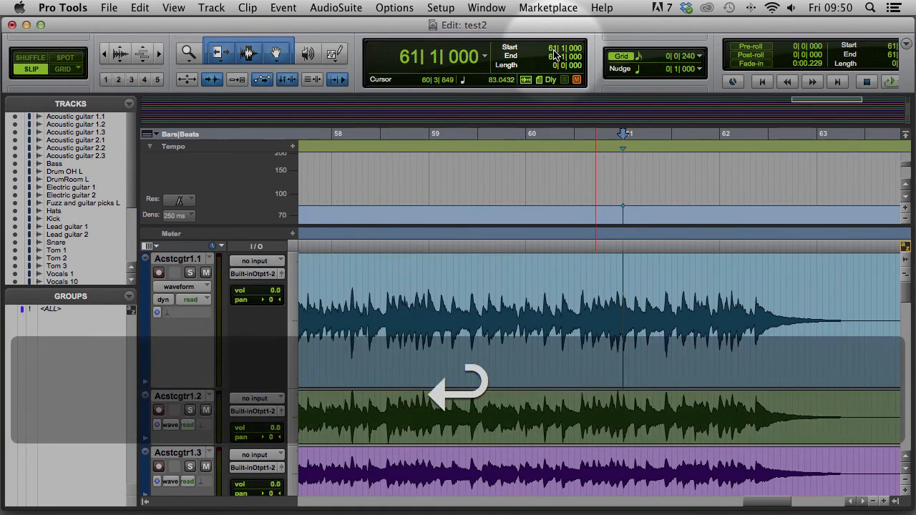
{"action": "key", "text": "space"}
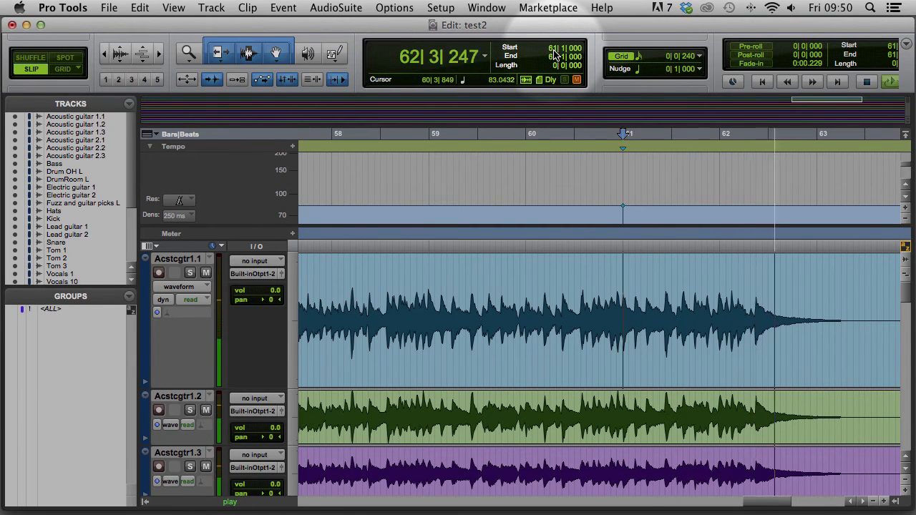
{"action": "key", "text": "space"}
{"action": "left_click", "coordinate": [731, 302]}
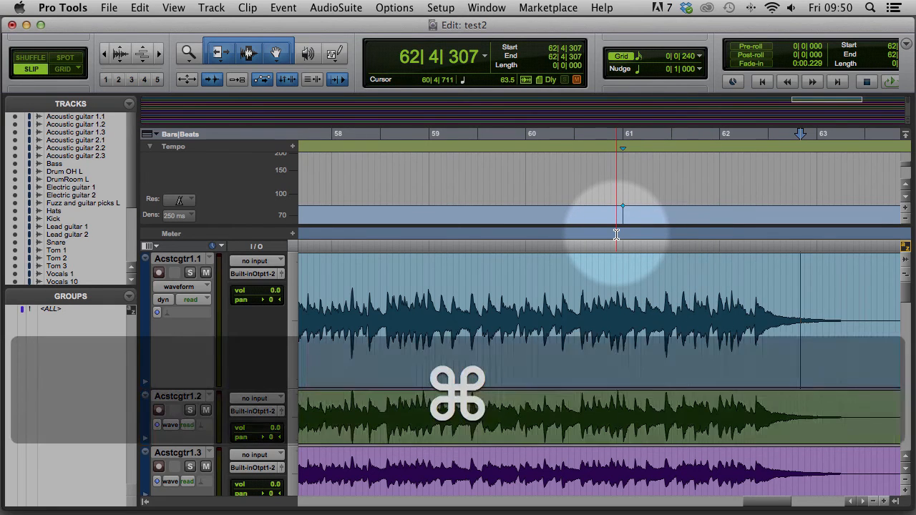
Scroll back to bar 1, zoom out to show markers through bar 61, and save the session
{"action": "key", "text": "super+bracketleft"}
{"action": "key", "text": "super+bracketright"}
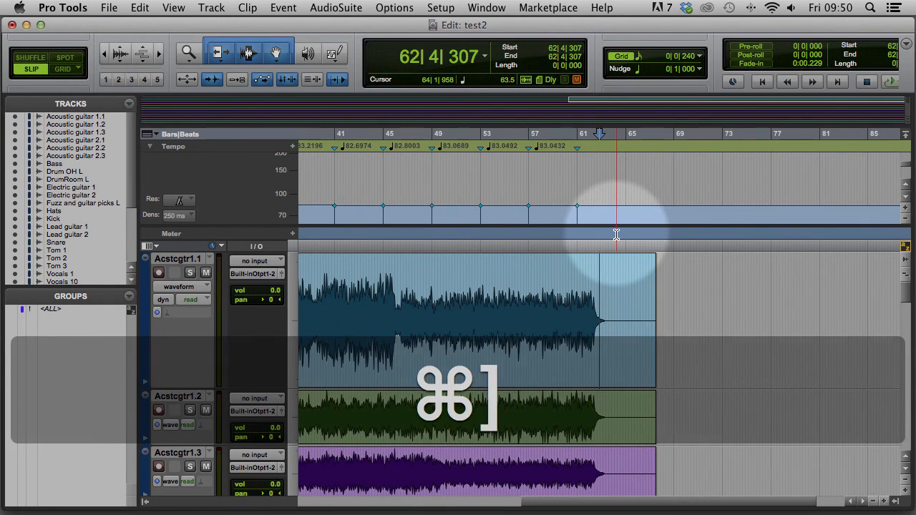
{"action": "left_click_drag", "start_coordinate": [580, 502], "coordinate": [344, 504]}
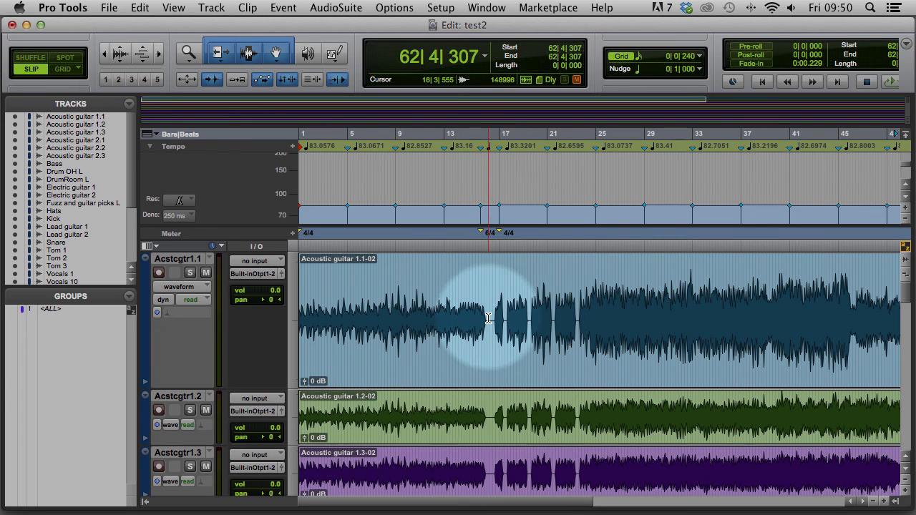
{"action": "key", "text": "super+bracketleft"}
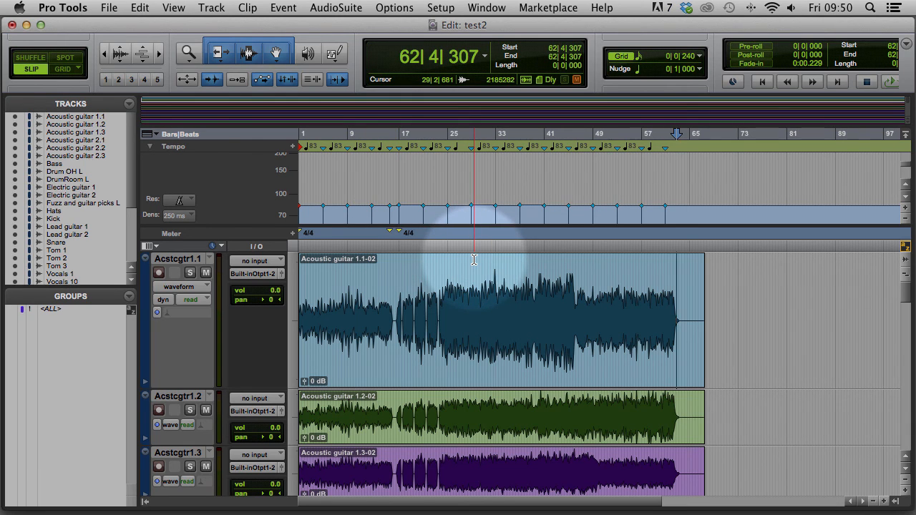
{"action": "left_click", "coordinate": [109, 10]}
{"action": "left_click", "coordinate": [131, 88]}
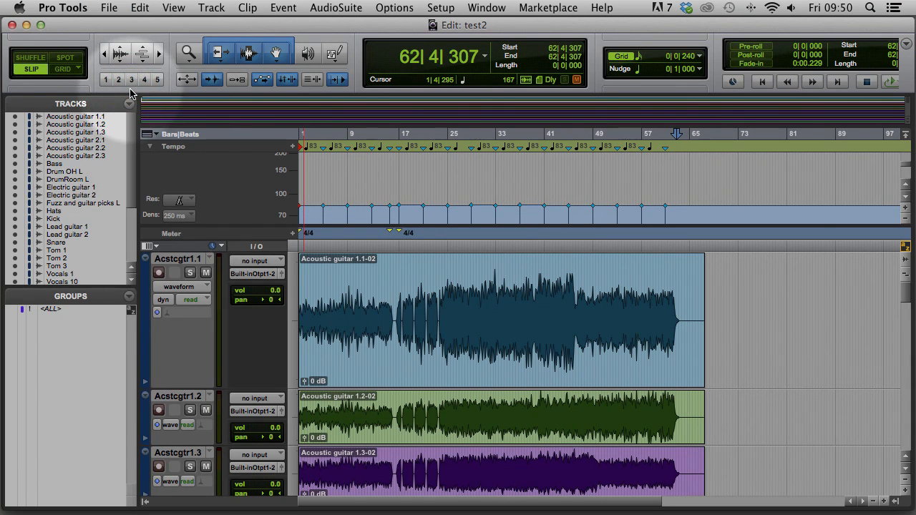